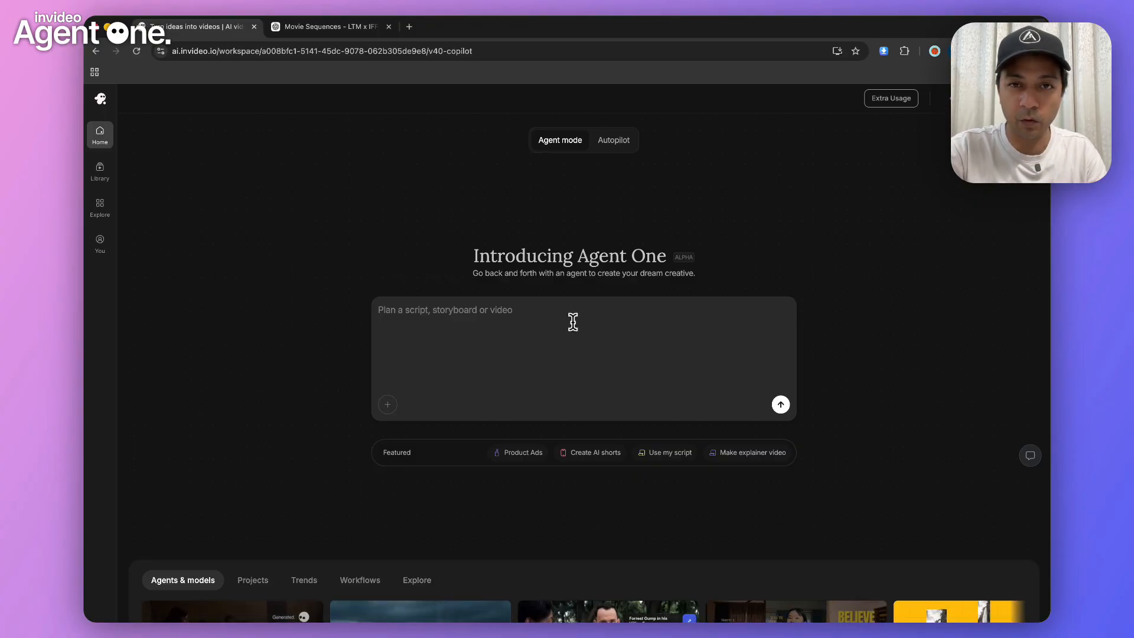
Submit a brief for a near-future sci-fi short film about a single mother transferring immunity credits to her son for 20 years
type("I want to make a short film, This story is a bit of SciFI but not too futuristic. Its in todays world may be 30 years from now. People can now transfer immunity to each other as health benefits in terms of immunity credits and the story shows a single mother helping her son to stay healthy for 20 years so that his immune system can start building immunity credits by himself and because by birth the son's body is somehow not making immunity credits to survive.")
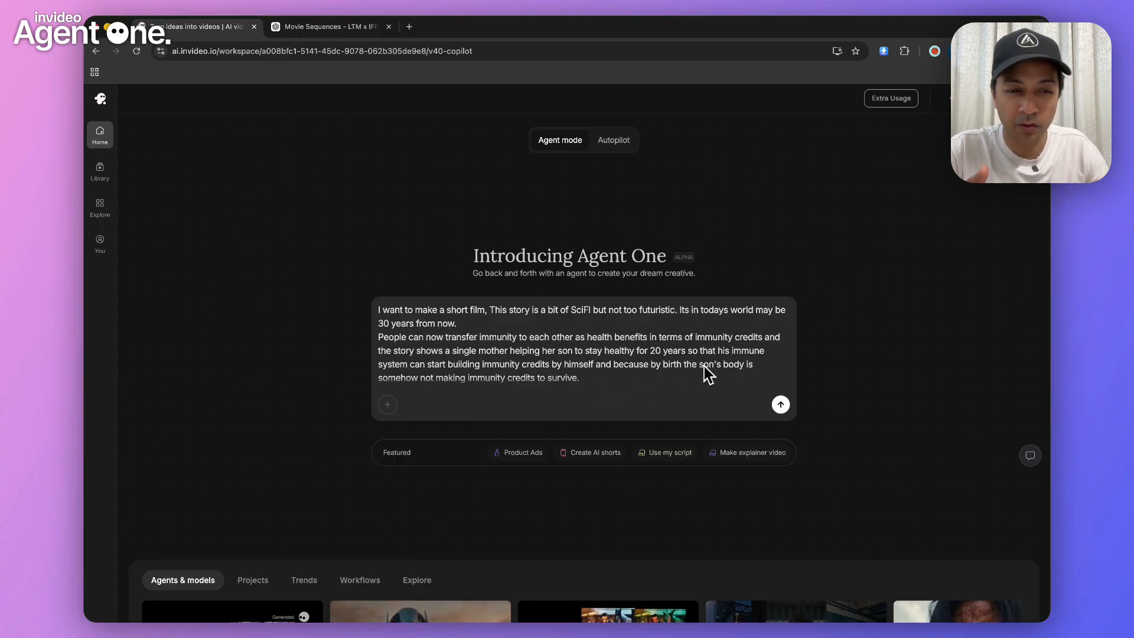
scroll(704, 366, "down", 1)
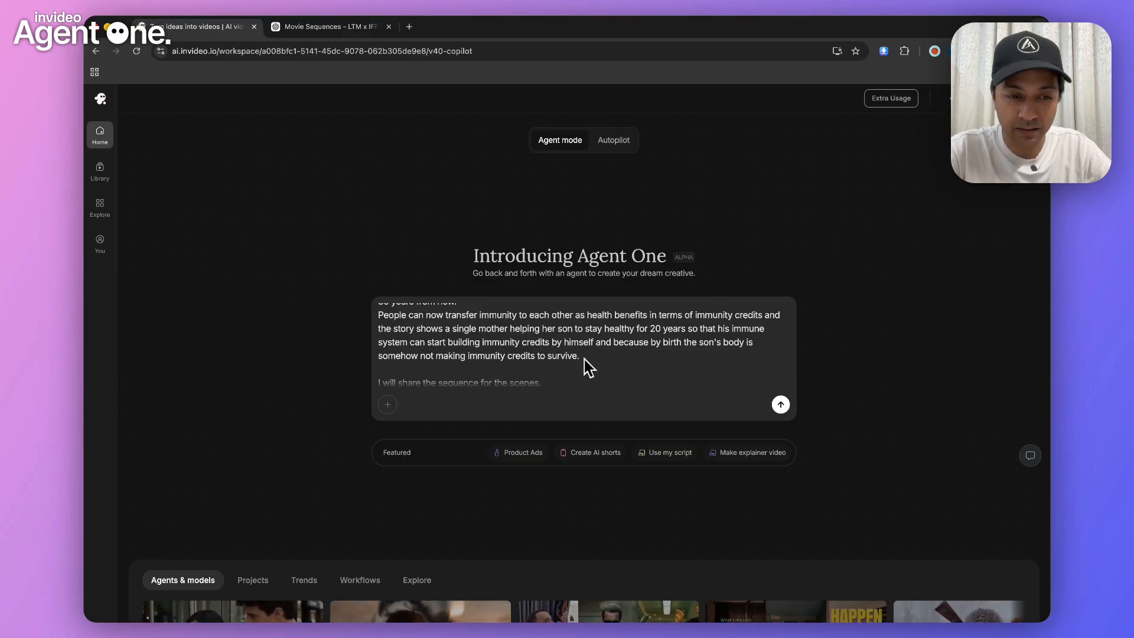
scroll(589, 367, "down", 2)
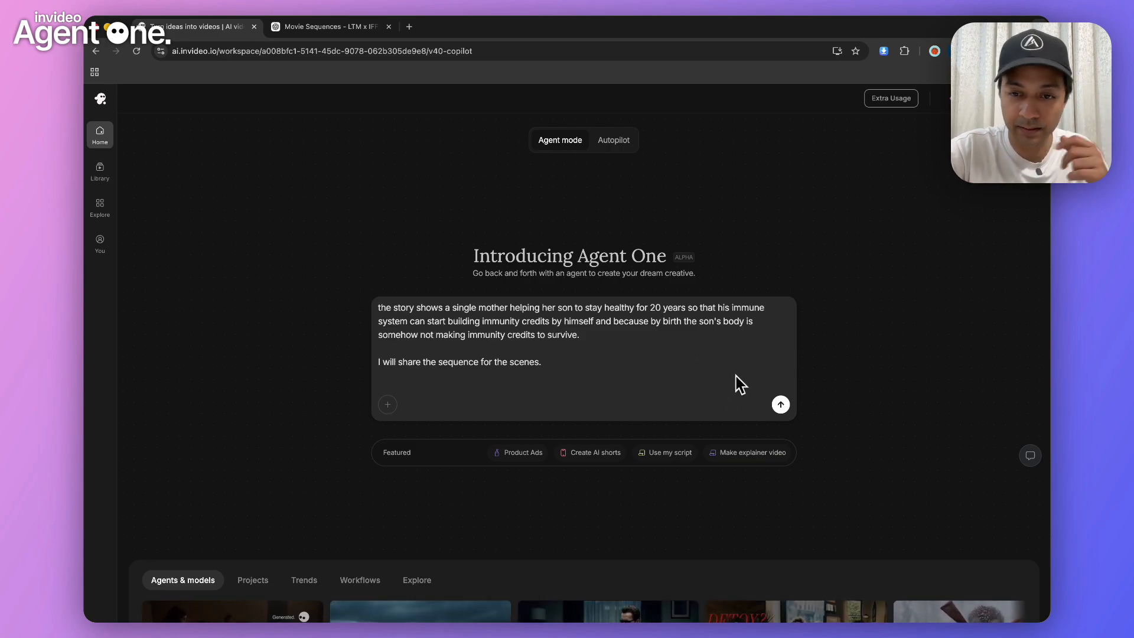
left_click(779, 406)
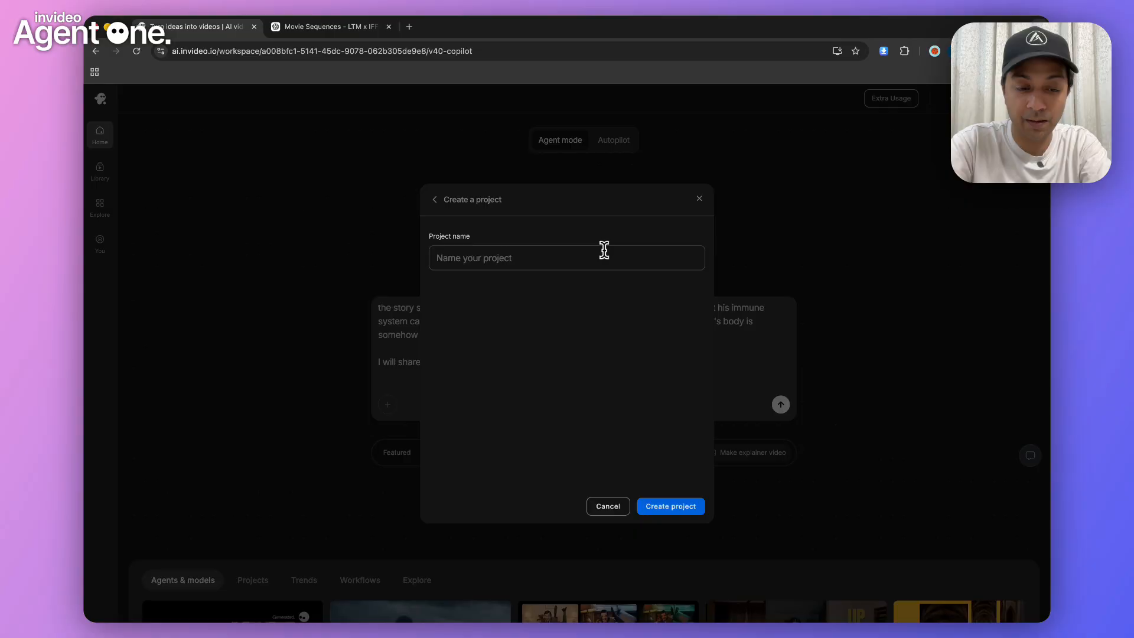
Create a project named ASTITVA and introduce yourself to the agent with your first name
type("ASTITVA")
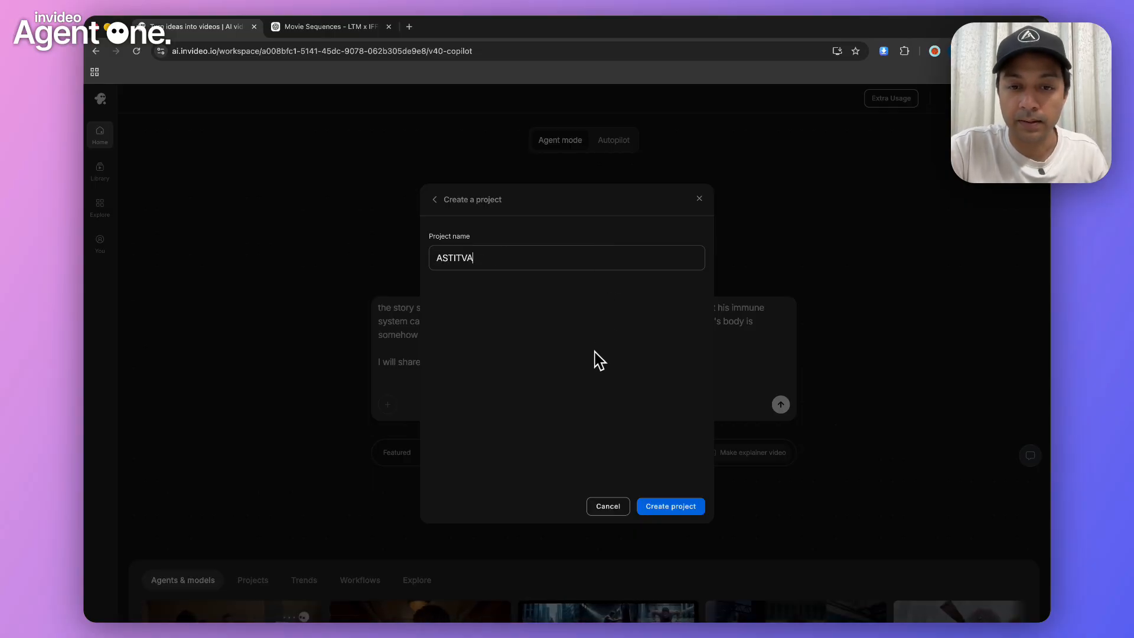
left_click(662, 510)
type("ankit")
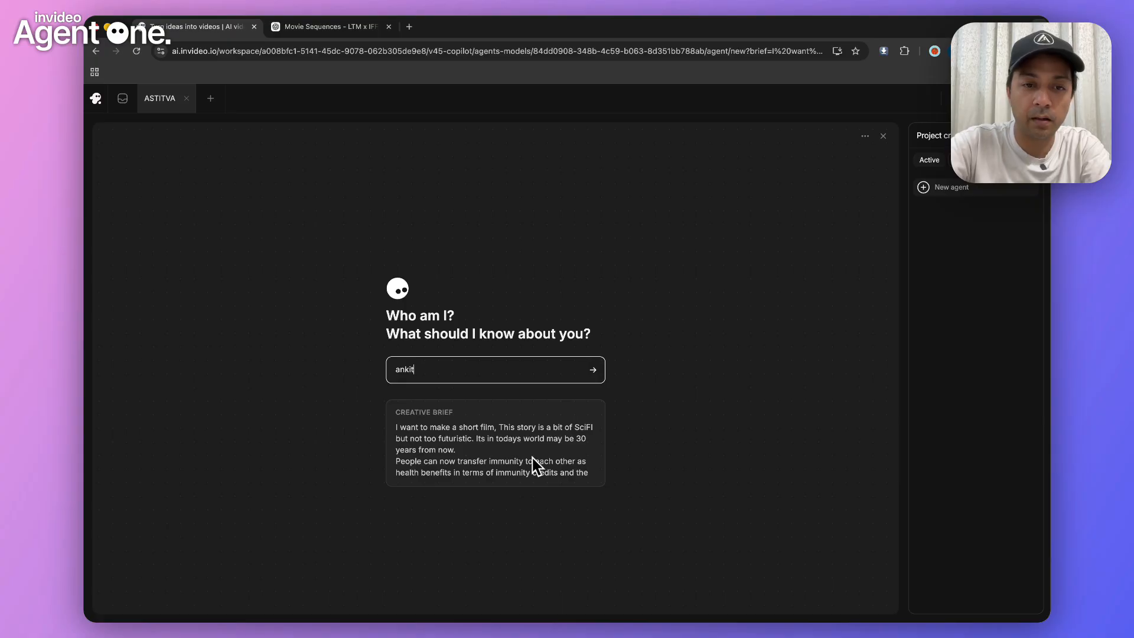
left_click(593, 370)
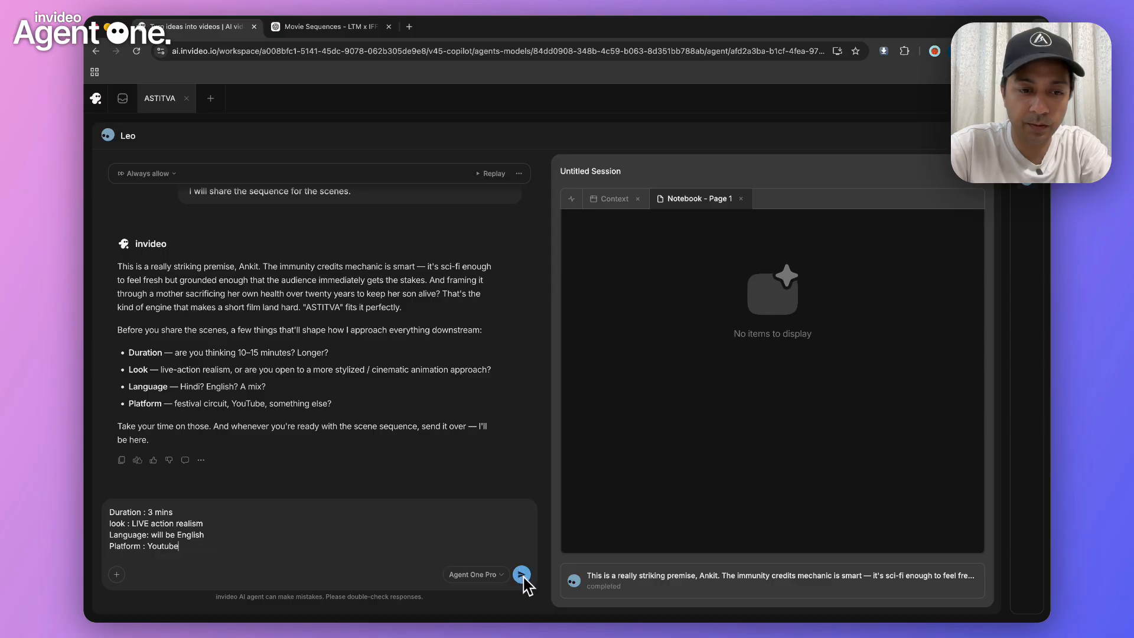
Answer the agent's questions with duration 3 mins, look LIVE action realism, language English and platform Youtube
left_click(522, 575)
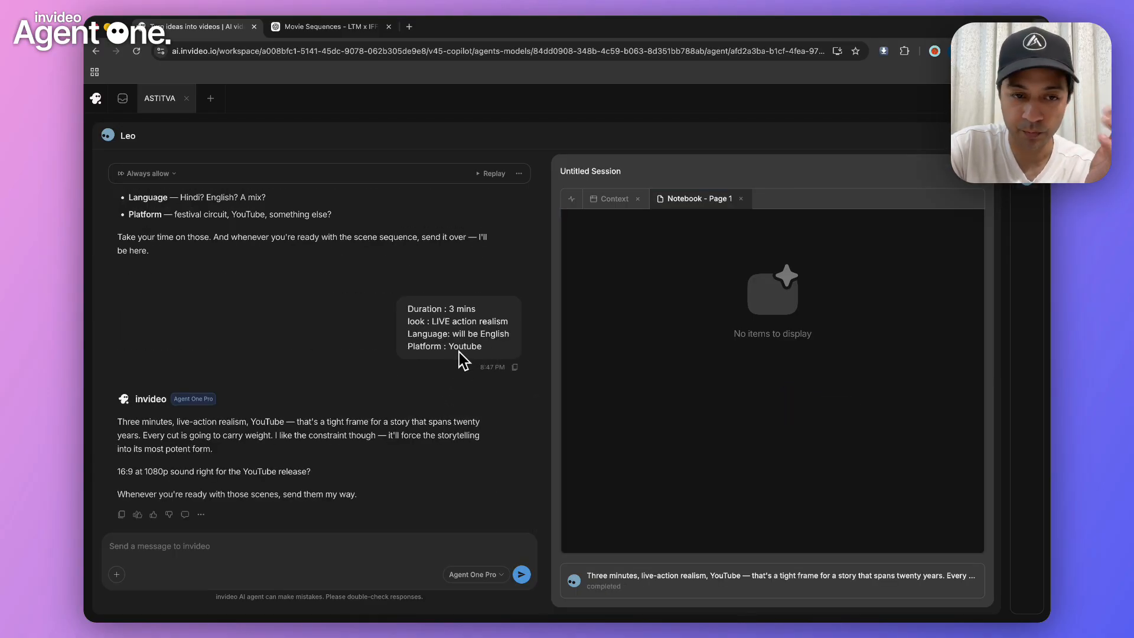
scroll(324, 389, "down", 1)
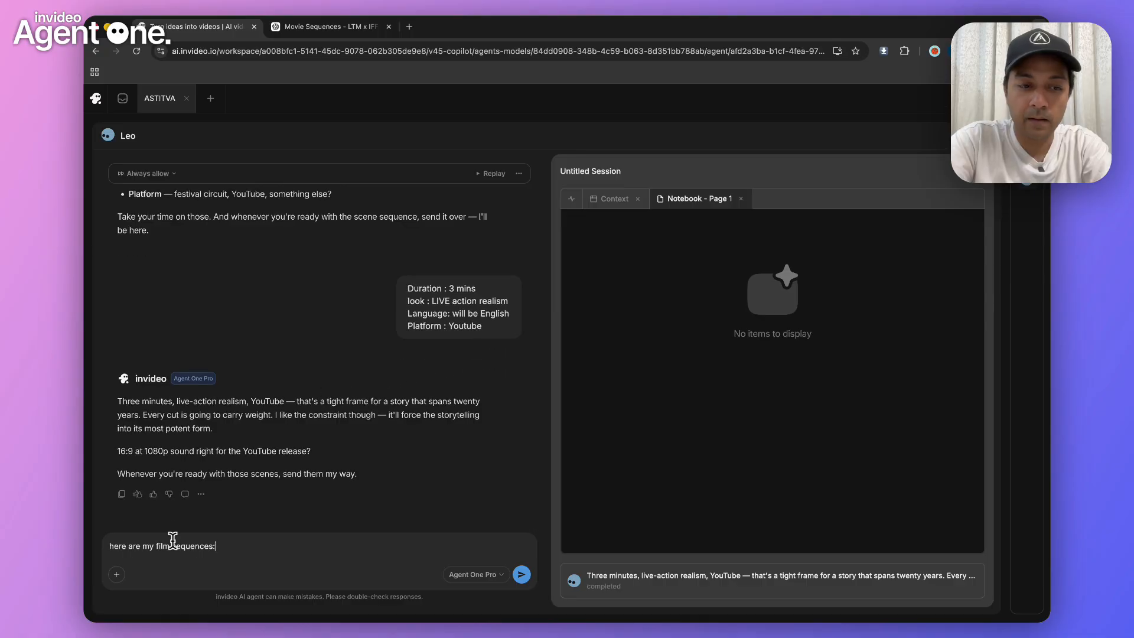
Send the full scene breakdown, introduced by "here are my film sequences:" and starting with SEQUENCE 1 — THE LAST TRANSFER
key("shift+Return")
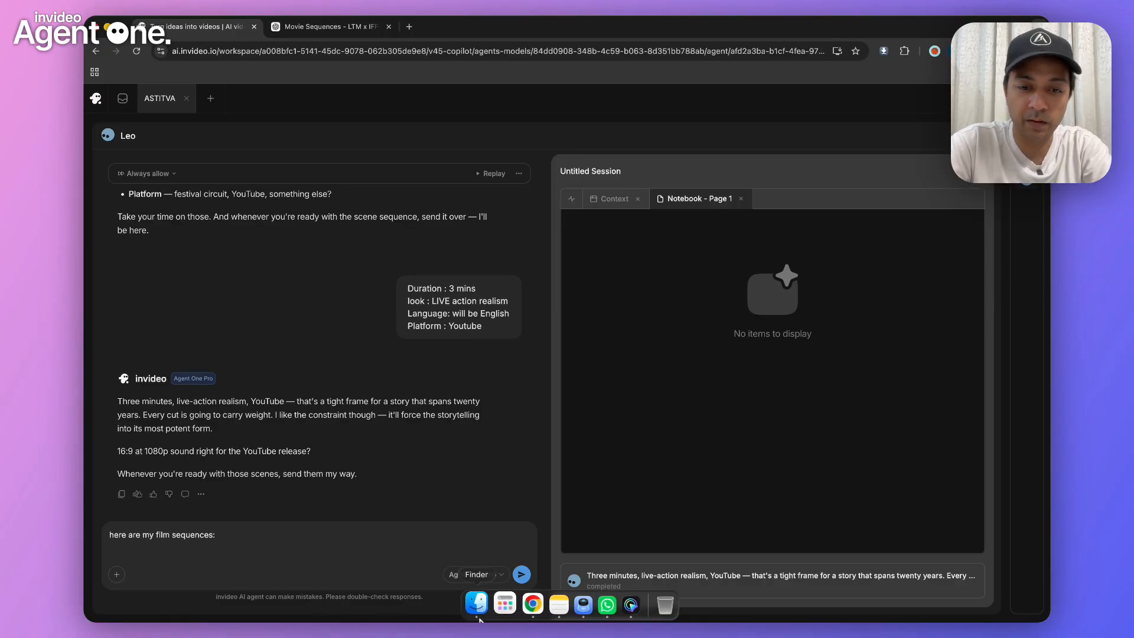
key("super+v")
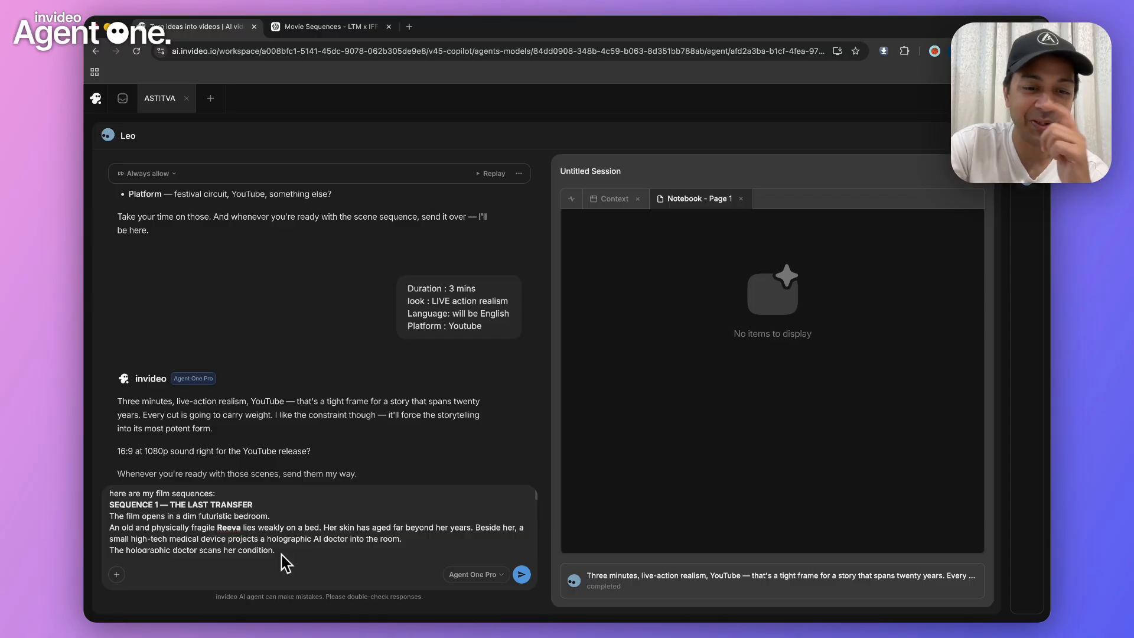
left_click(521, 575)
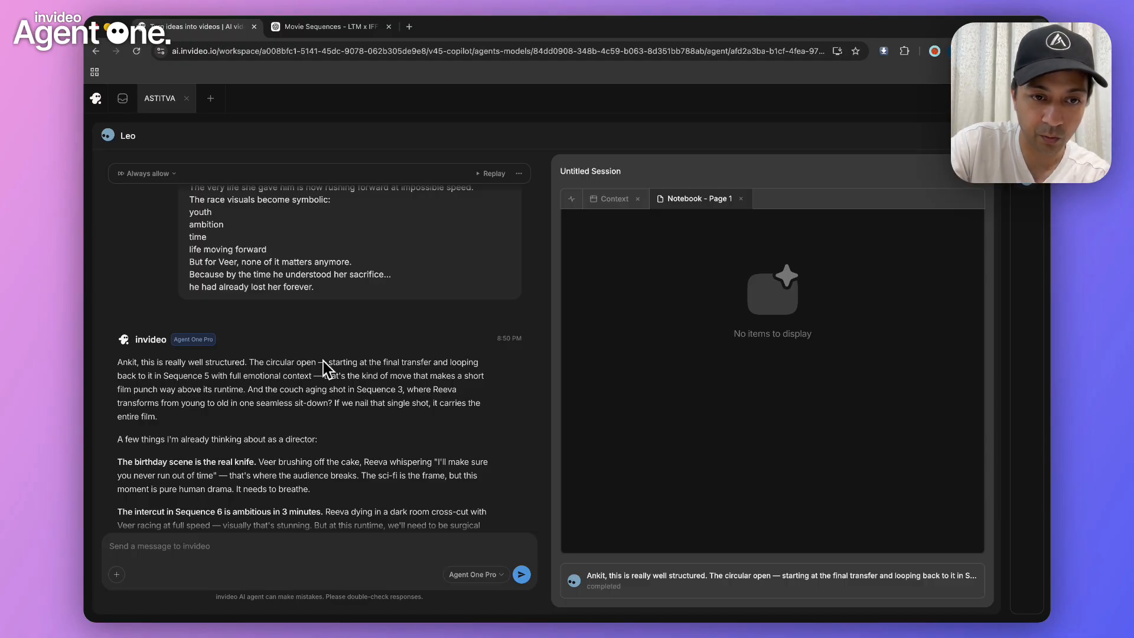
Reply that no look is planned, characters come first using Nano Banana Pro only, and the SUNO AI song will be added in post edit
scroll(352, 376, "down", 5)
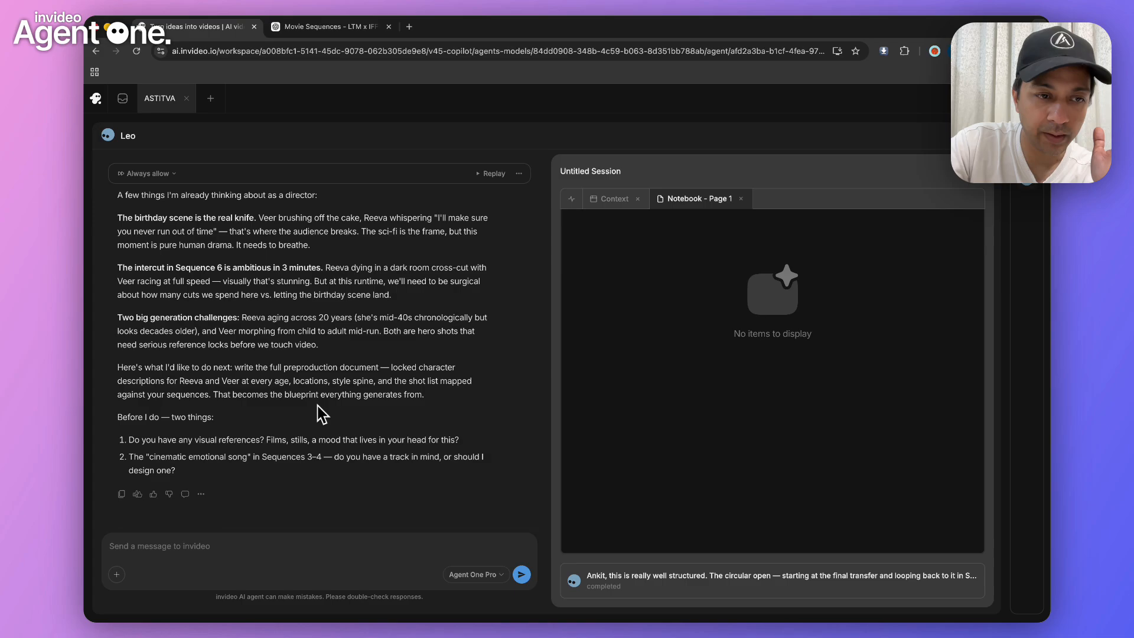
scroll(319, 412, "up", 3)
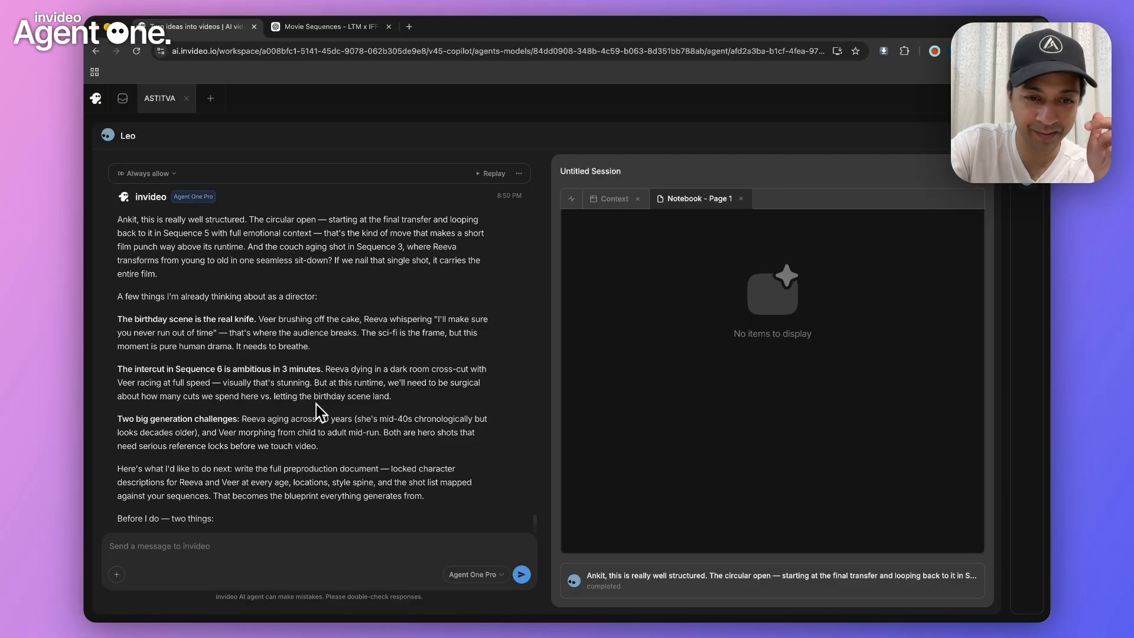
scroll(319, 410, "down", 1)
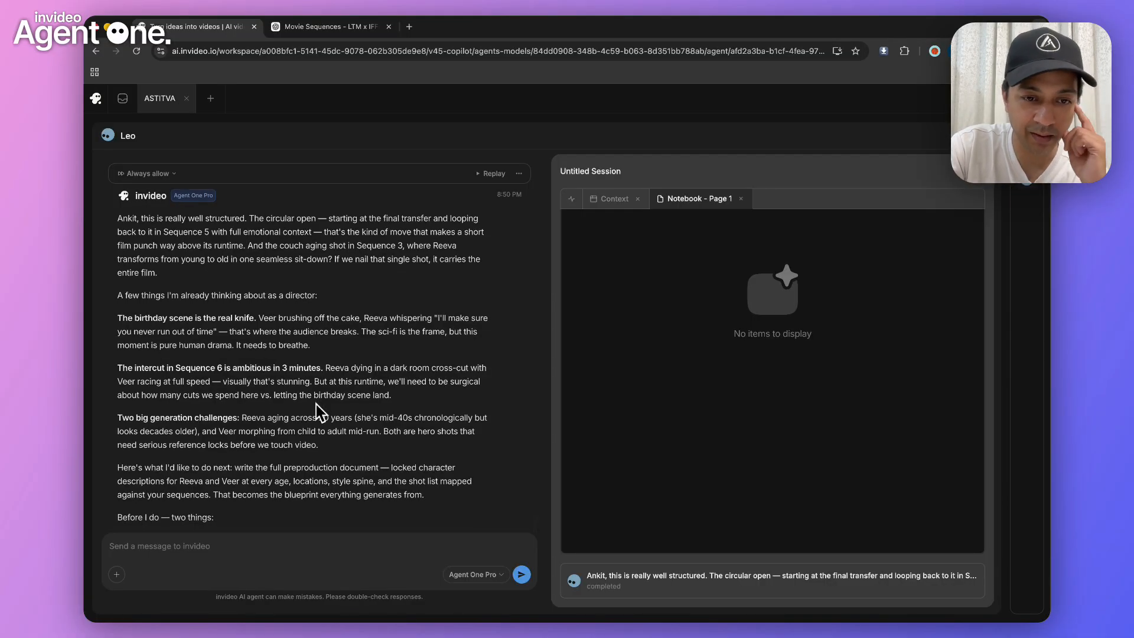
scroll(319, 411, "down", 3)
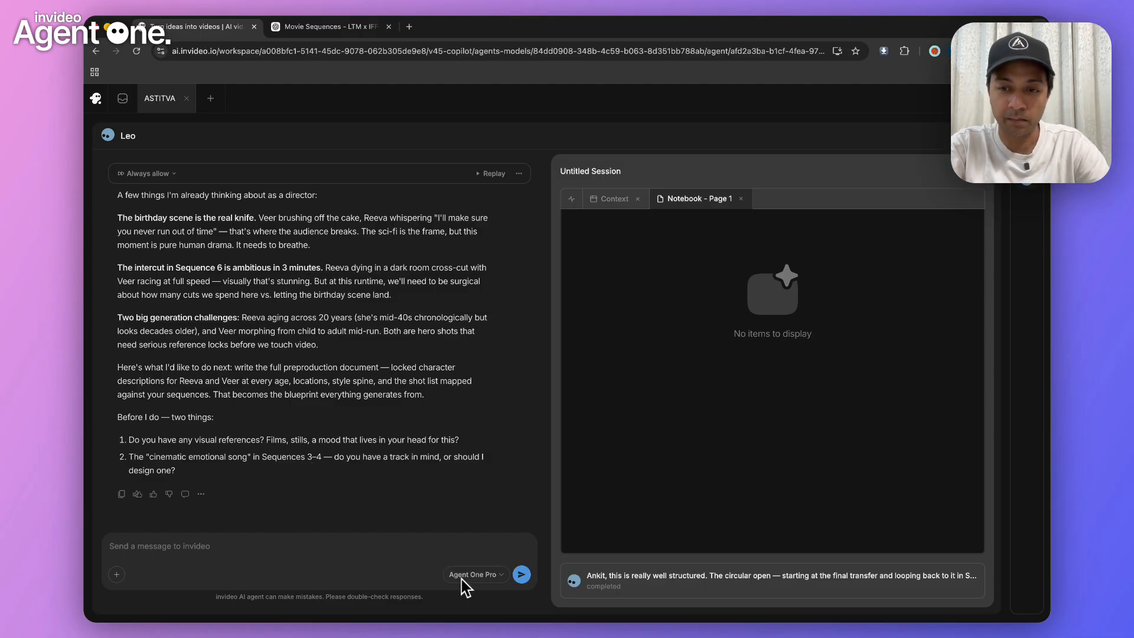
type("1- I have not planned any look / mood . But would like to start with character generation using Nano Banana Pro Only 2- The song is already done in SUNO AI and I will use that in post edit to join all our final videos that we will generate.")
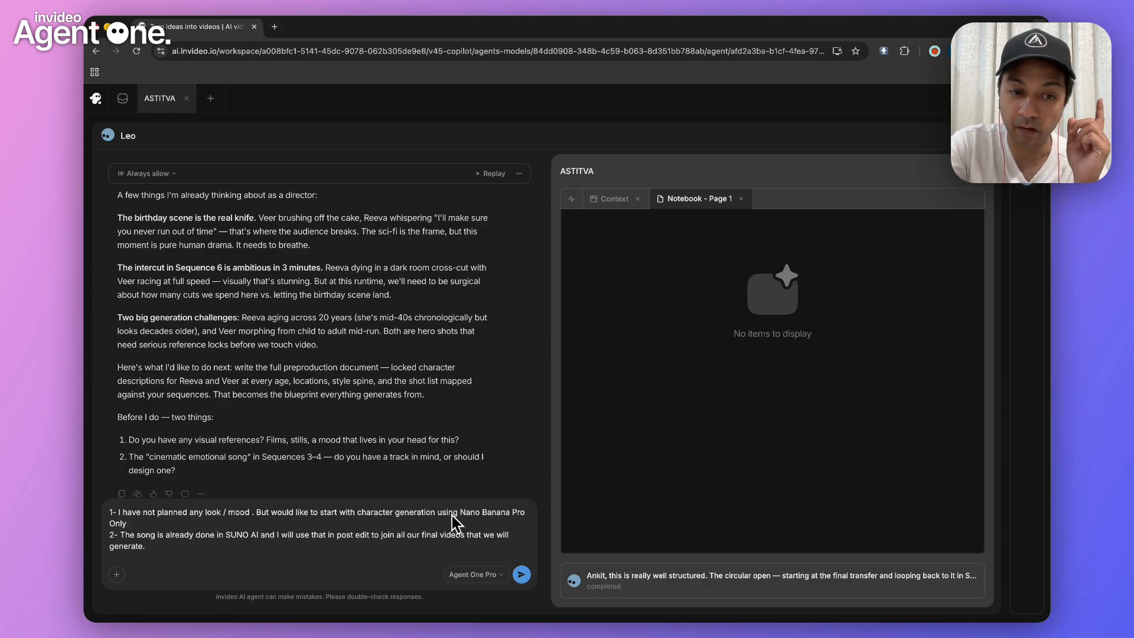
left_click_drag(465, 514, 487, 514)
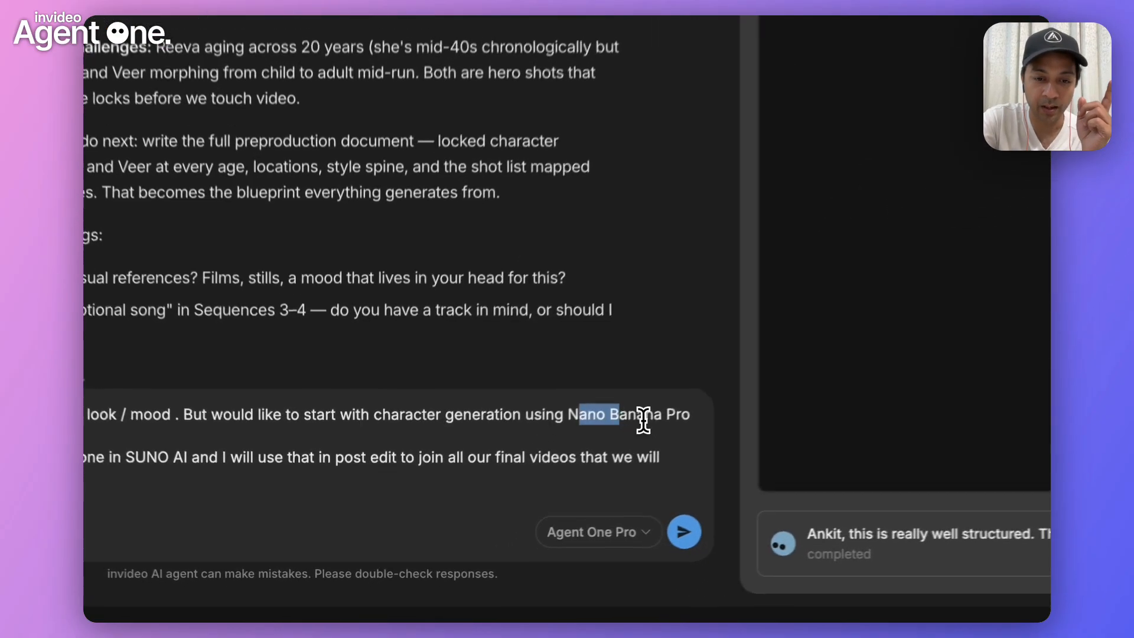
left_click_drag(642, 420, 681, 418)
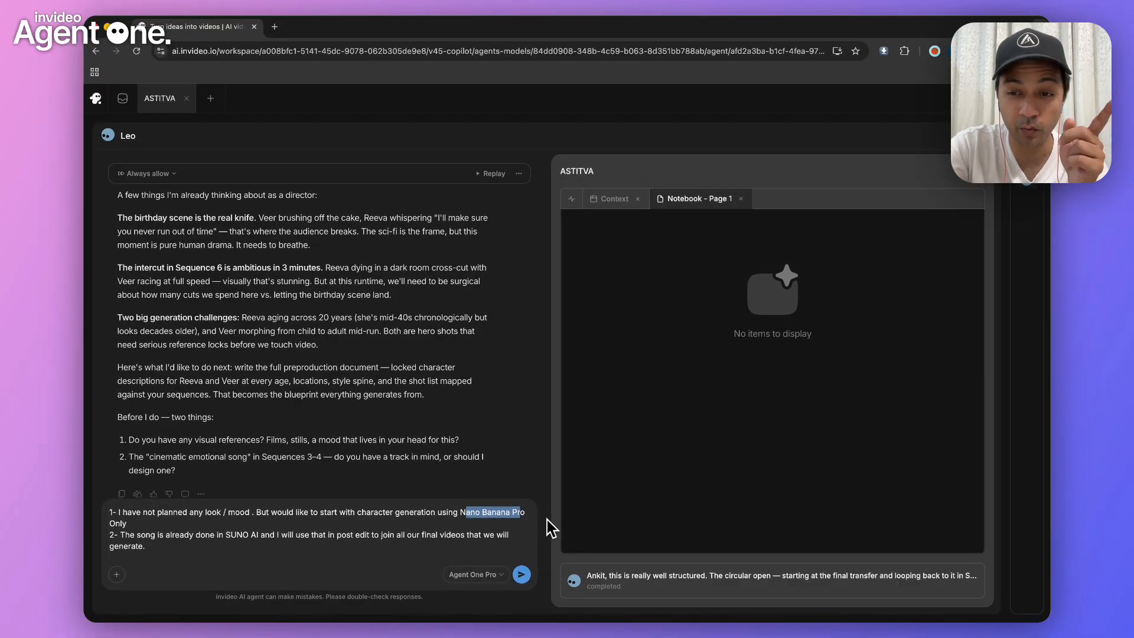
left_click_drag(549, 527, 516, 513)
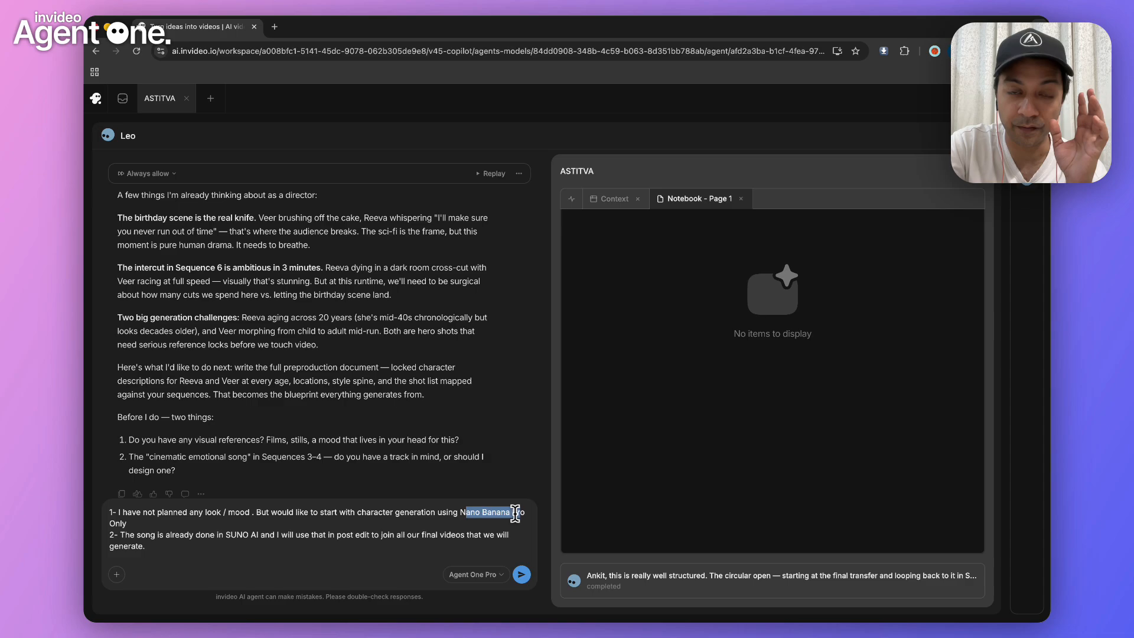
left_click_drag(515, 513, 460, 514)
left_click(460, 515)
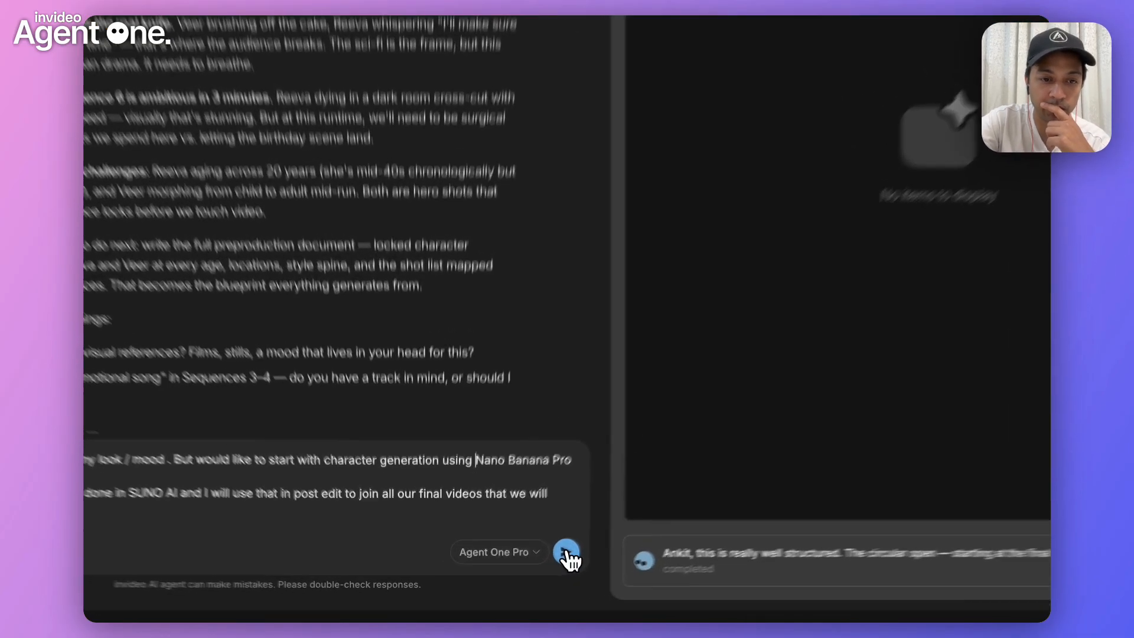
left_click(520, 574)
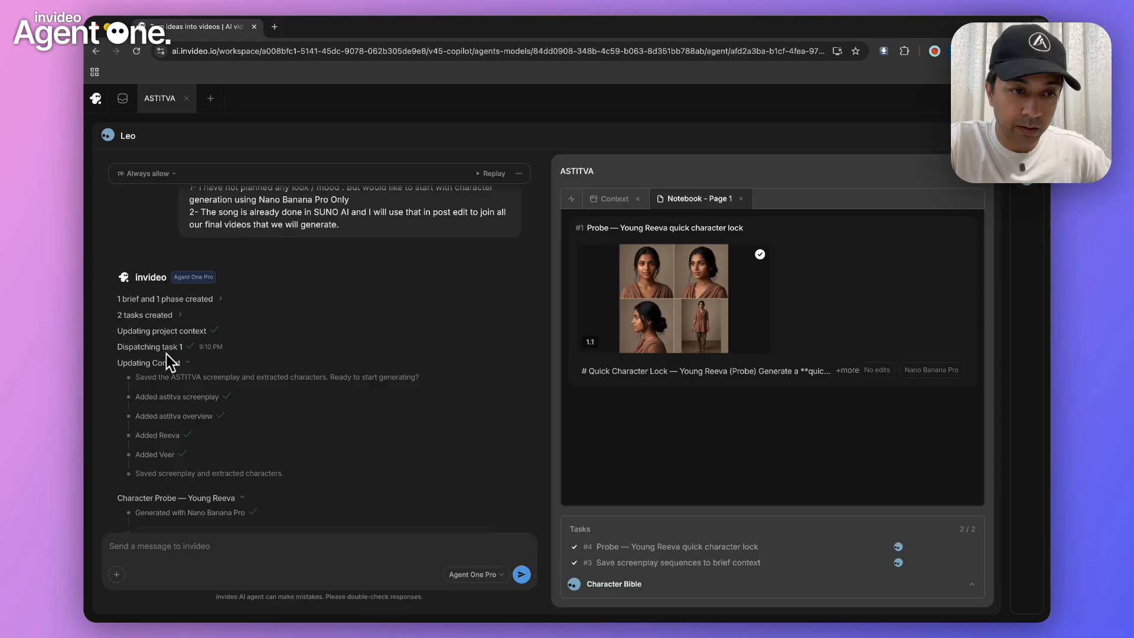
Review the agent's task report and examine the four-panel young Reeva character sheet 1.1 at full size, including the forearm implant
scroll(200, 413, "down", 3)
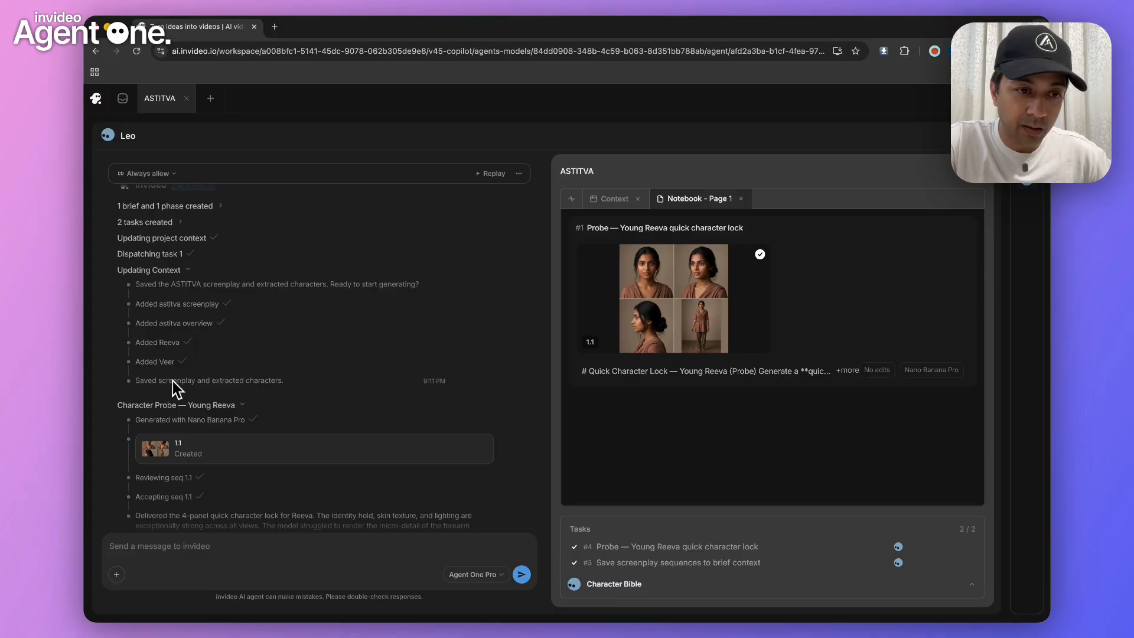
scroll(245, 392, "down", 3)
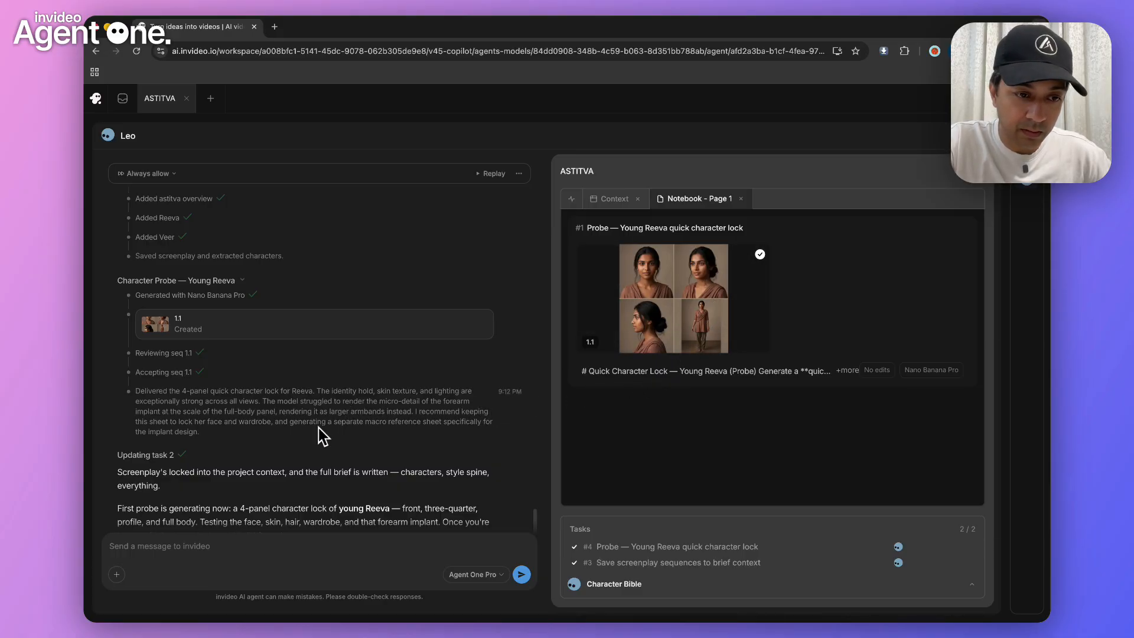
scroll(316, 433, "down", 5)
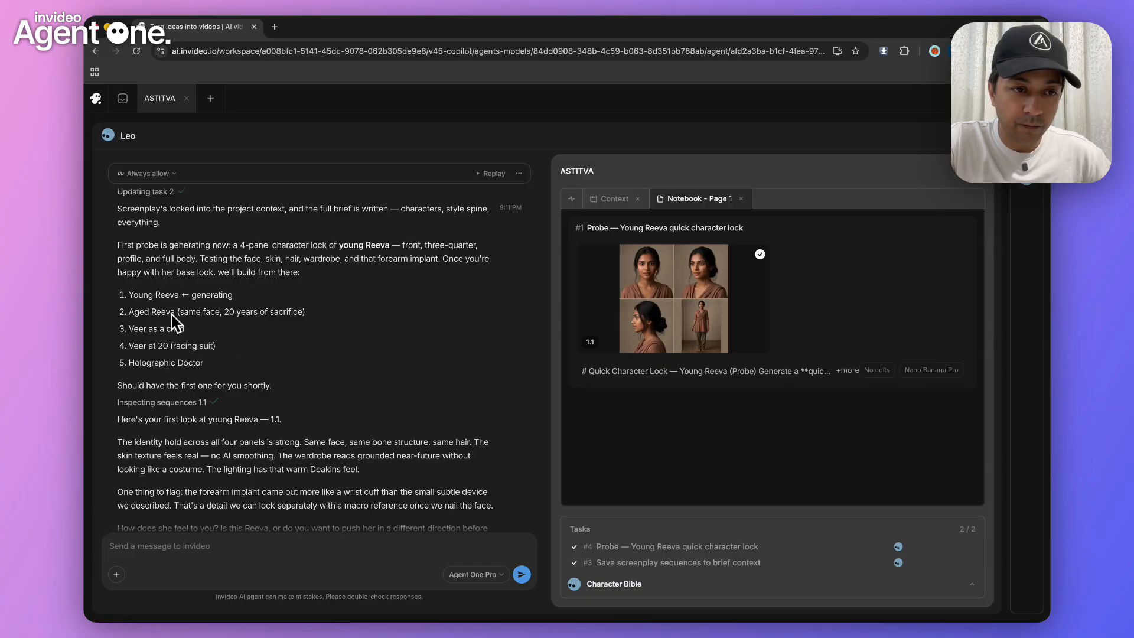
scroll(229, 357, "down", 1)
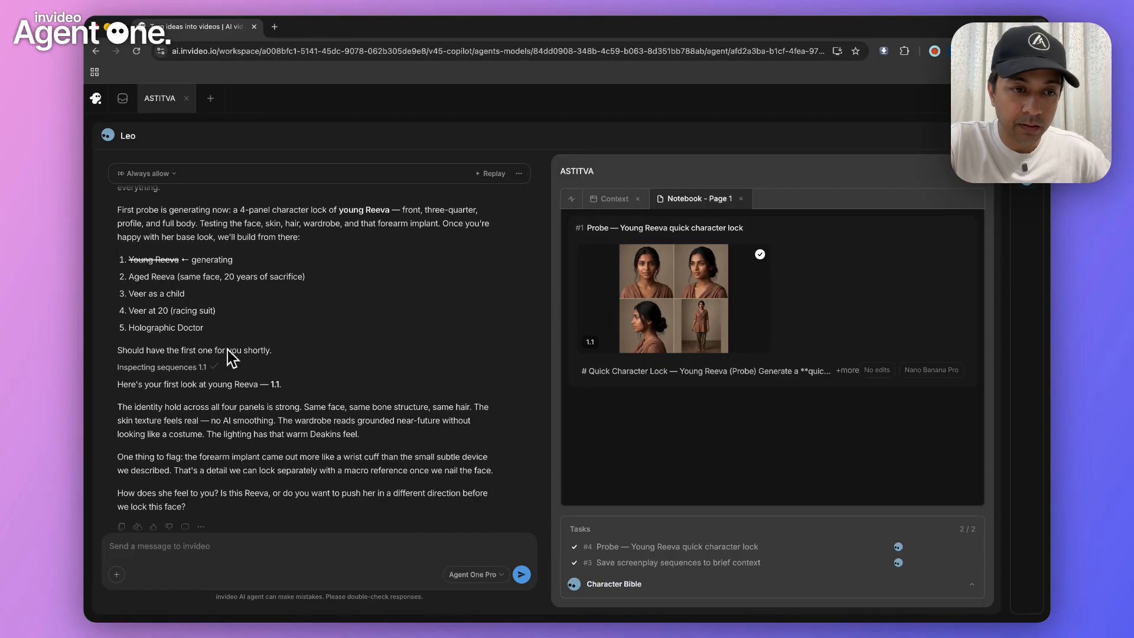
left_click(655, 291)
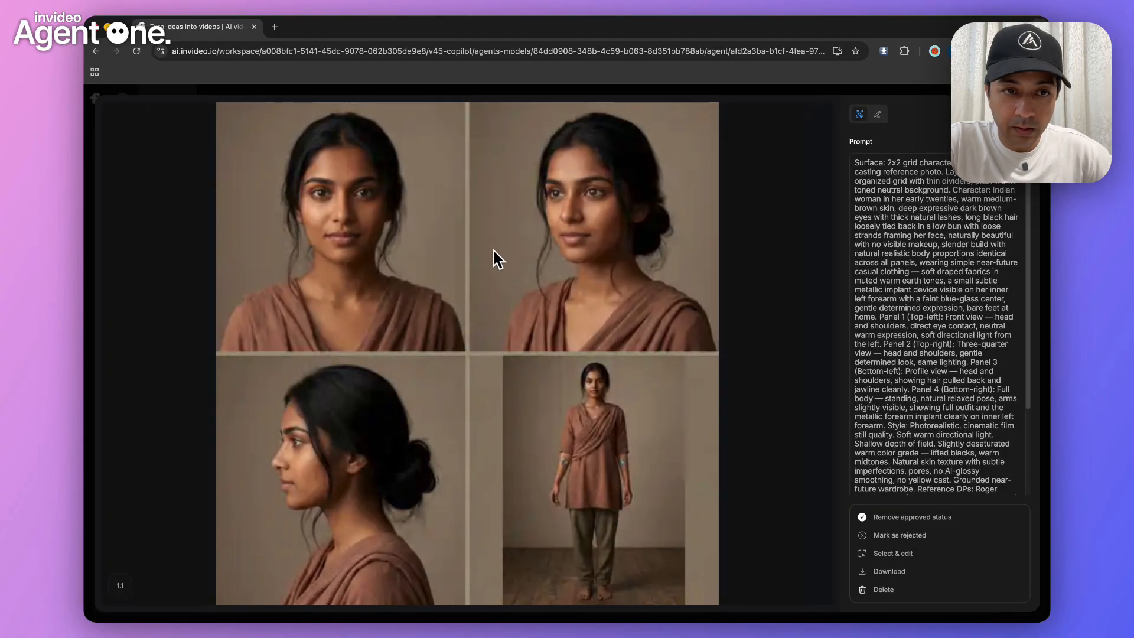
scroll(569, 495, "up", 5)
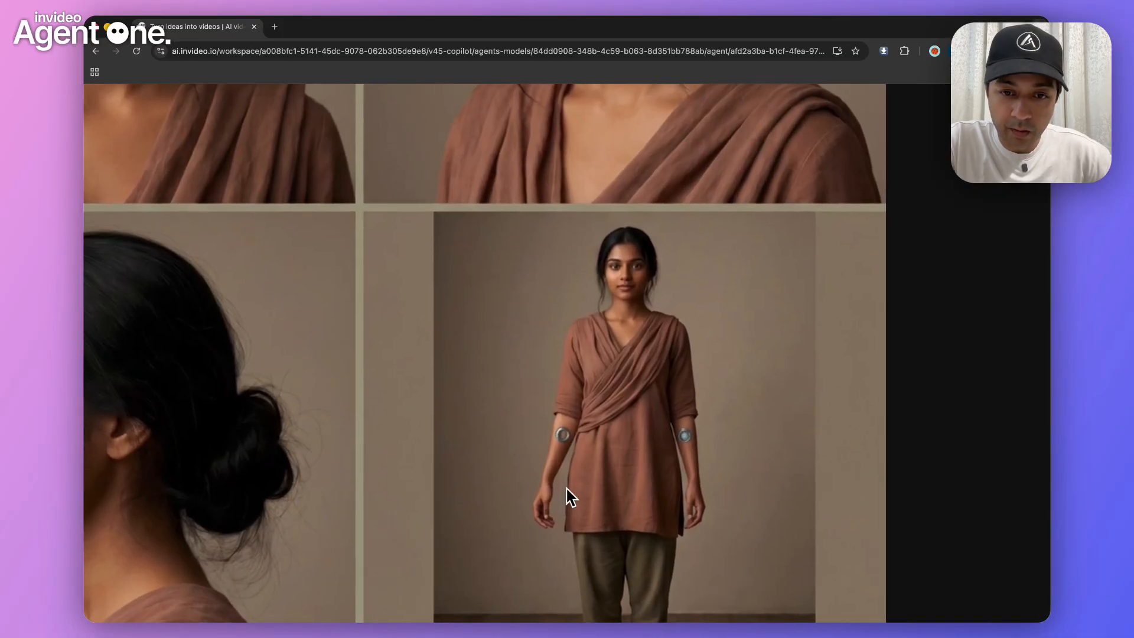
scroll(568, 495, "down", 5)
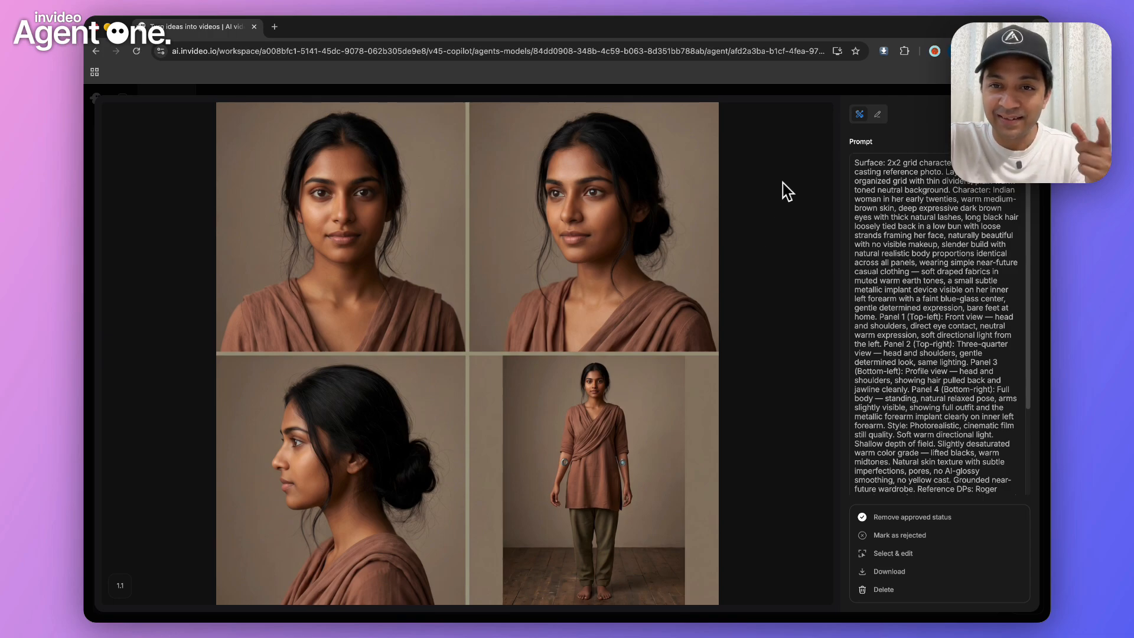
left_click(795, 93)
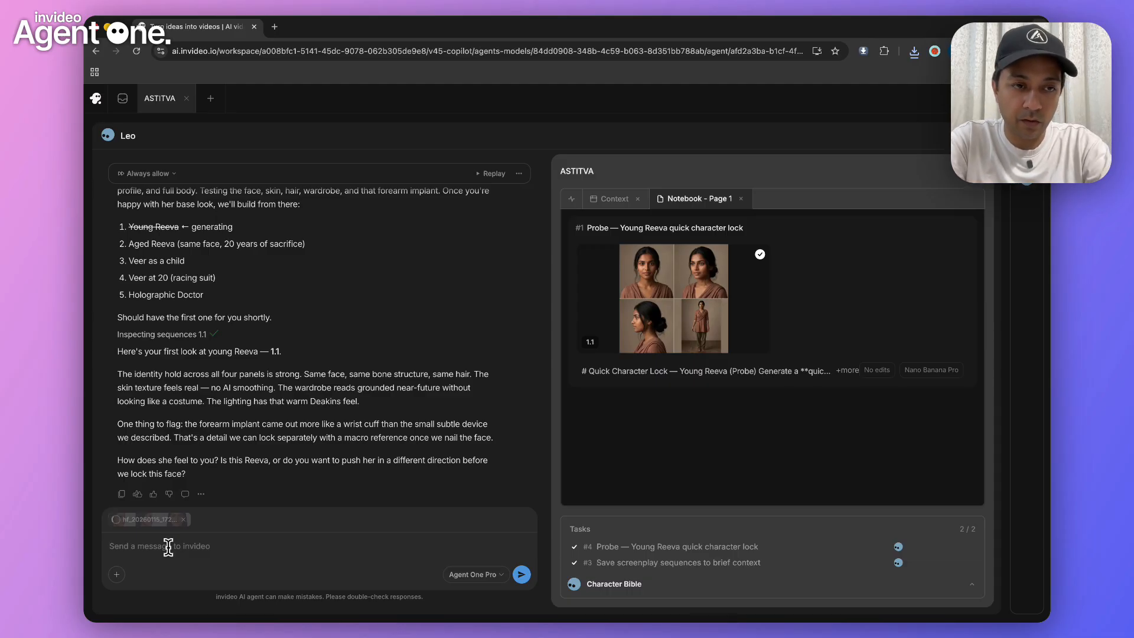
Send the attached face reference image with the message "Use this character for making young Reeva" and check the attachment
left_click(521, 574)
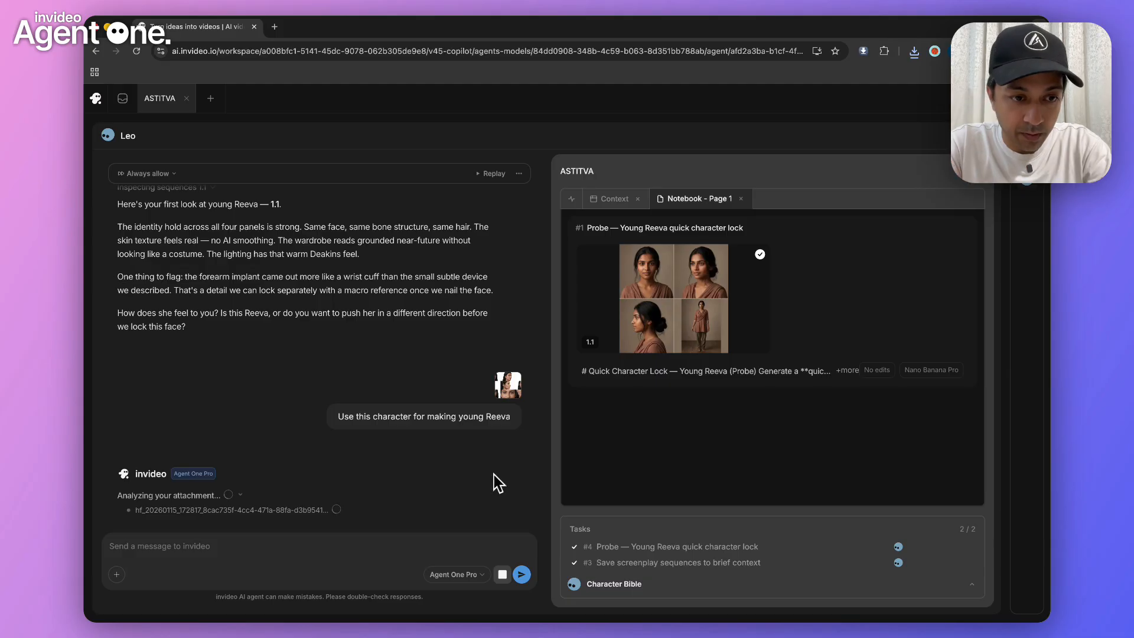
left_click(507, 386)
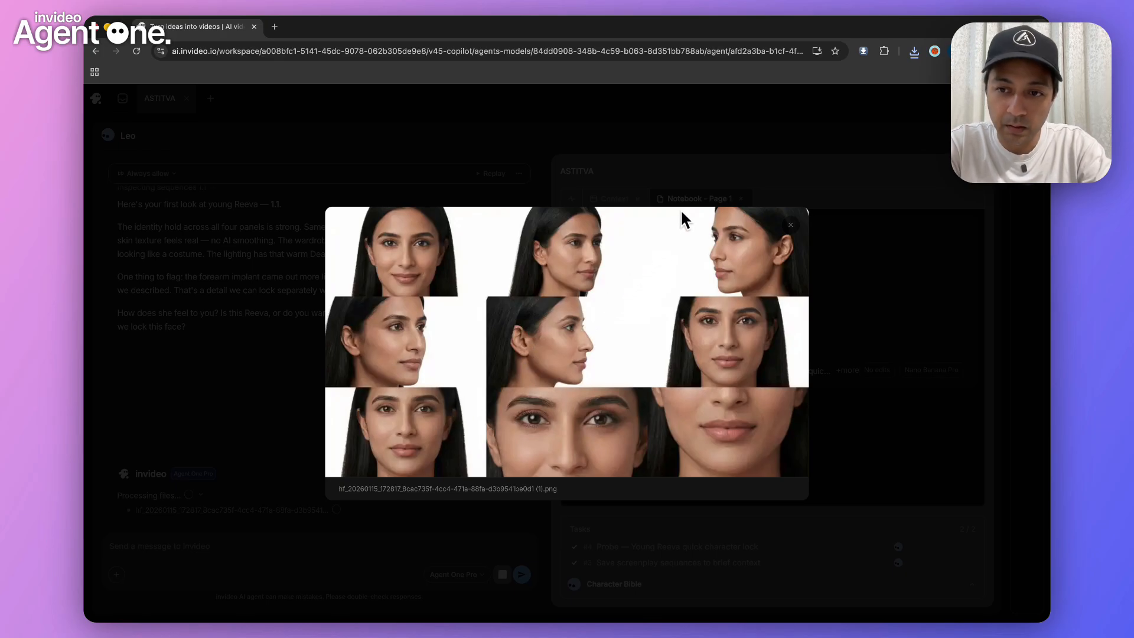
left_click(690, 180)
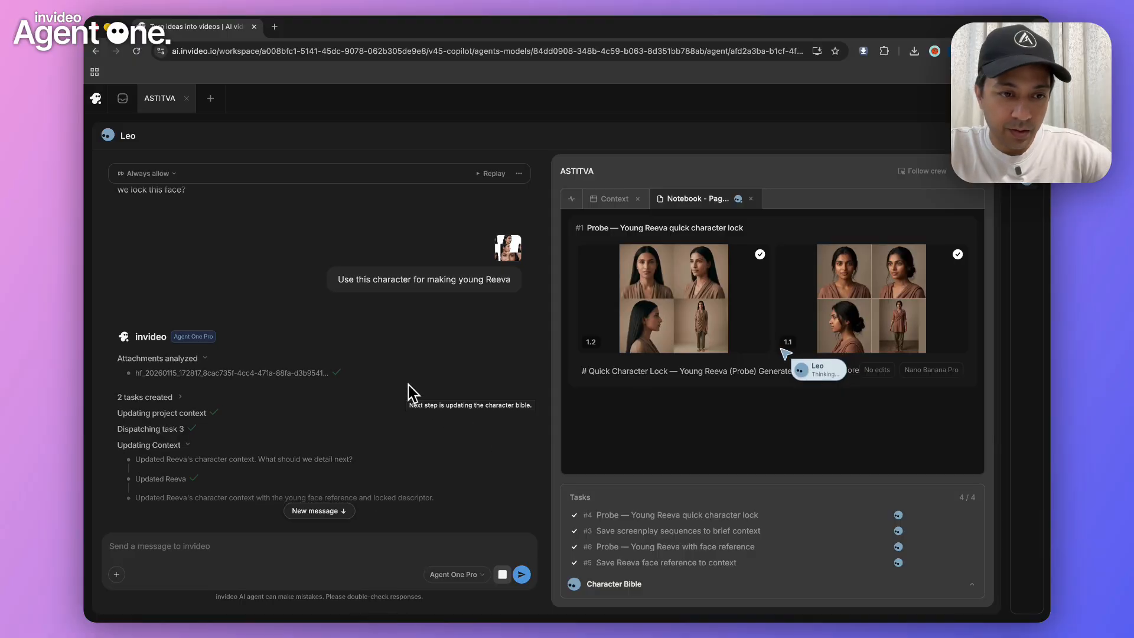
Examine the young Reeva character sheet 1.2 made from the face reference and read its generation prompt
scroll(413, 393, "down", 5)
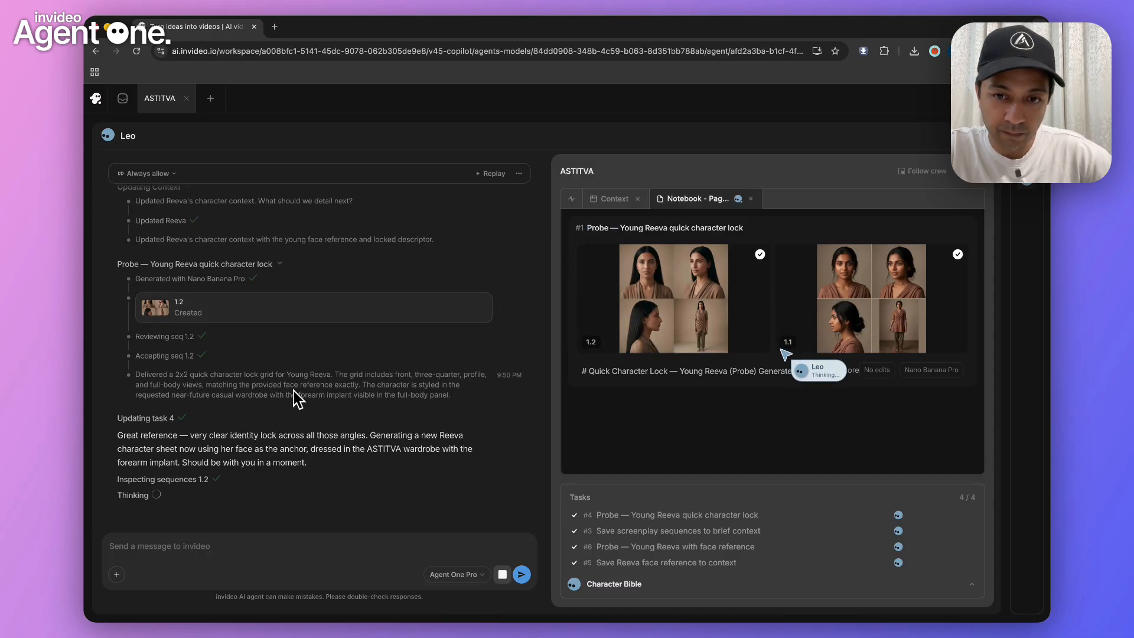
left_click(636, 322)
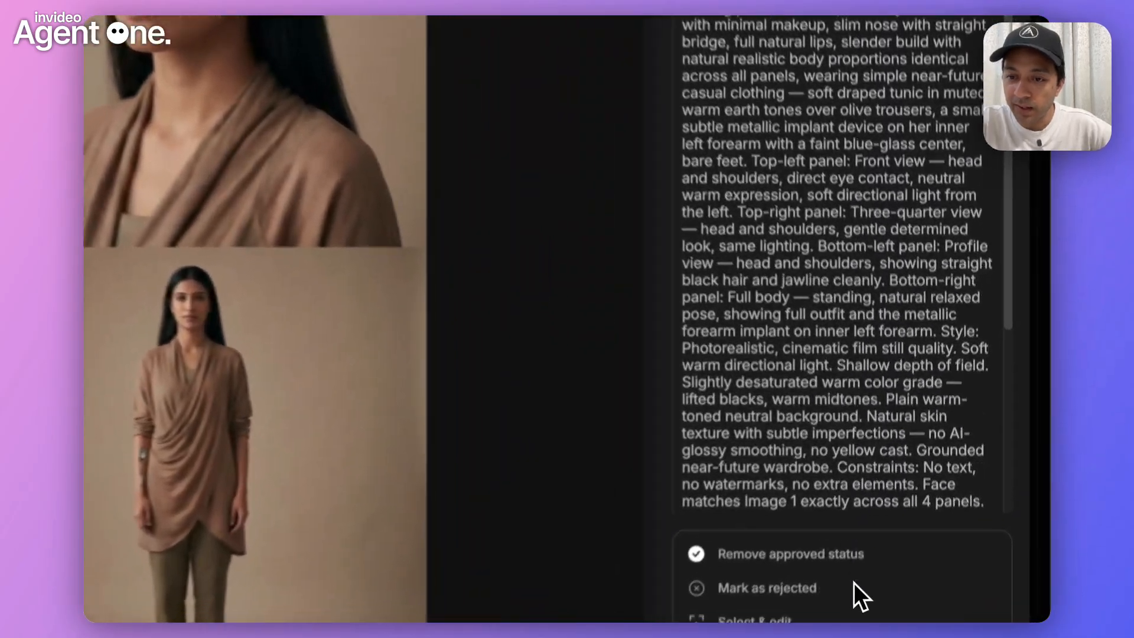
scroll(833, 141, "down", 4)
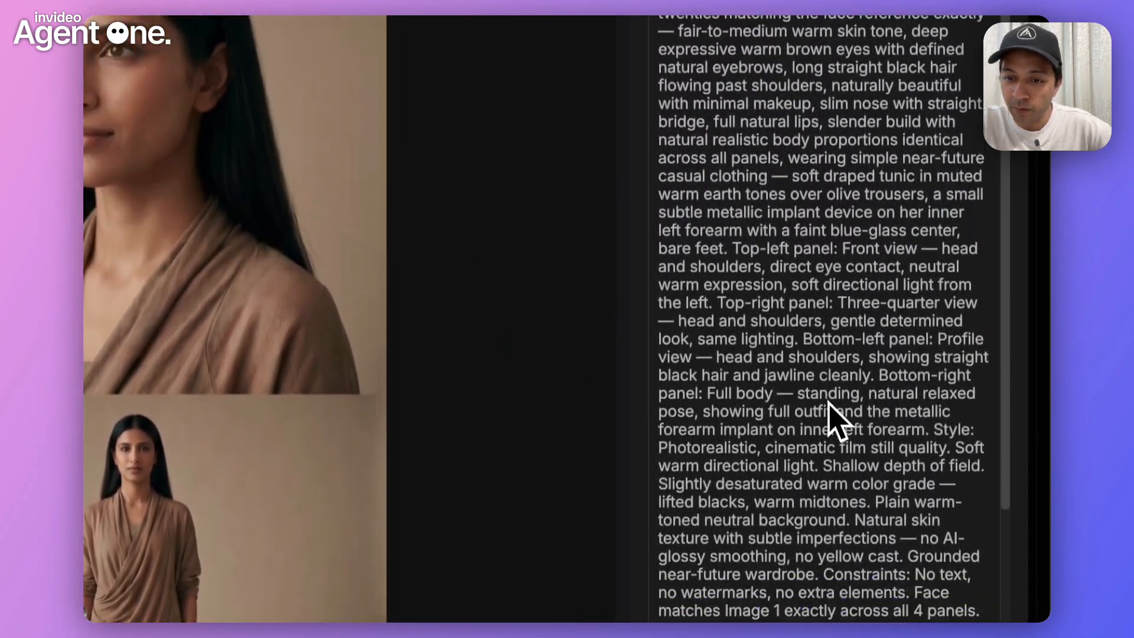
Examine the young Reeva character sheet 1.2 again, enlarging the full-body panel to inspect the forearm implant
scroll(831, 419, "up", 5)
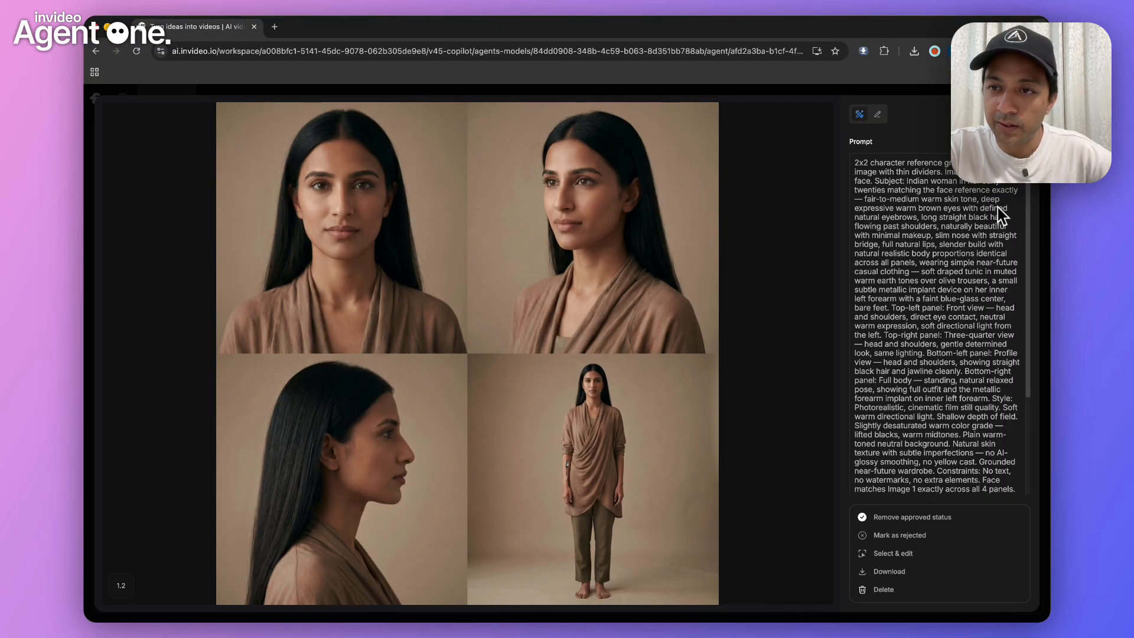
left_click(1021, 114)
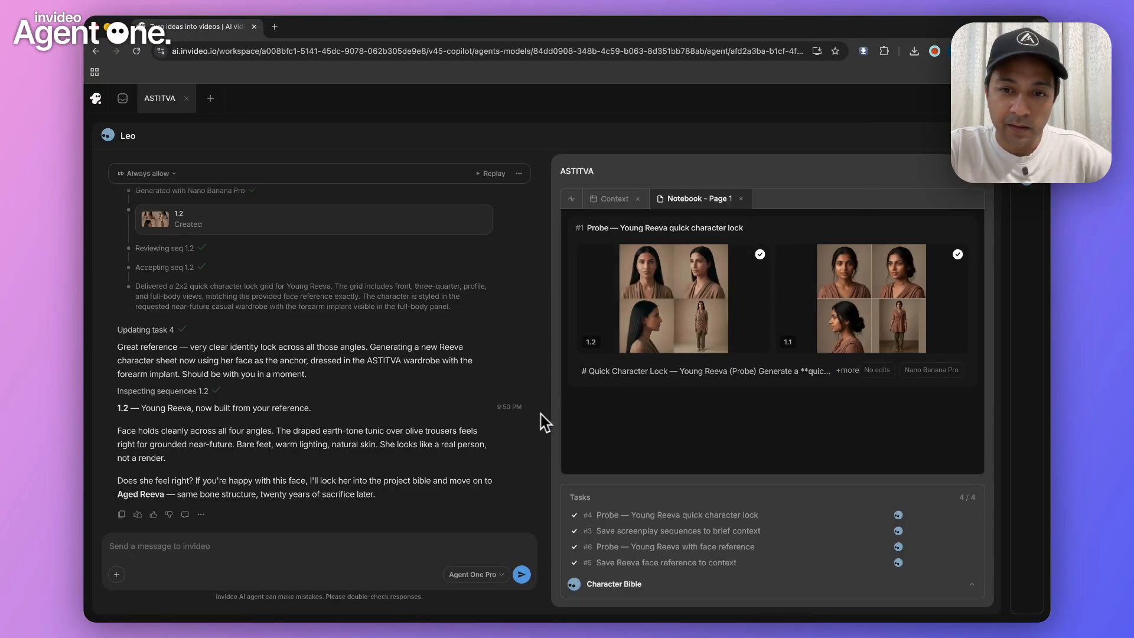
left_click(694, 326)
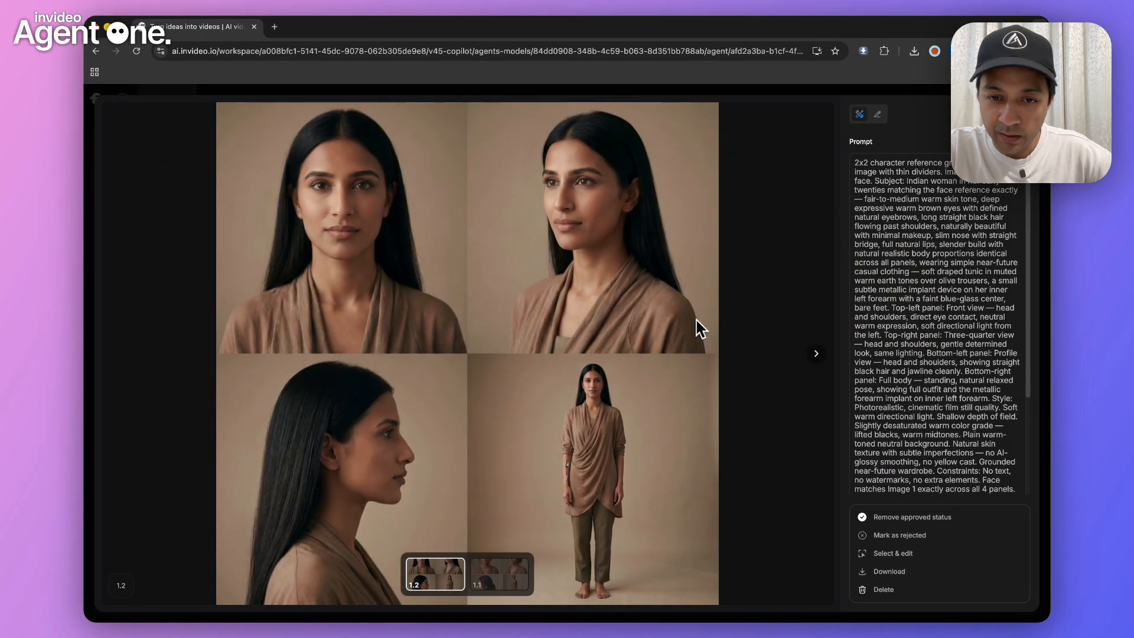
left_click(555, 481)
left_click(559, 473)
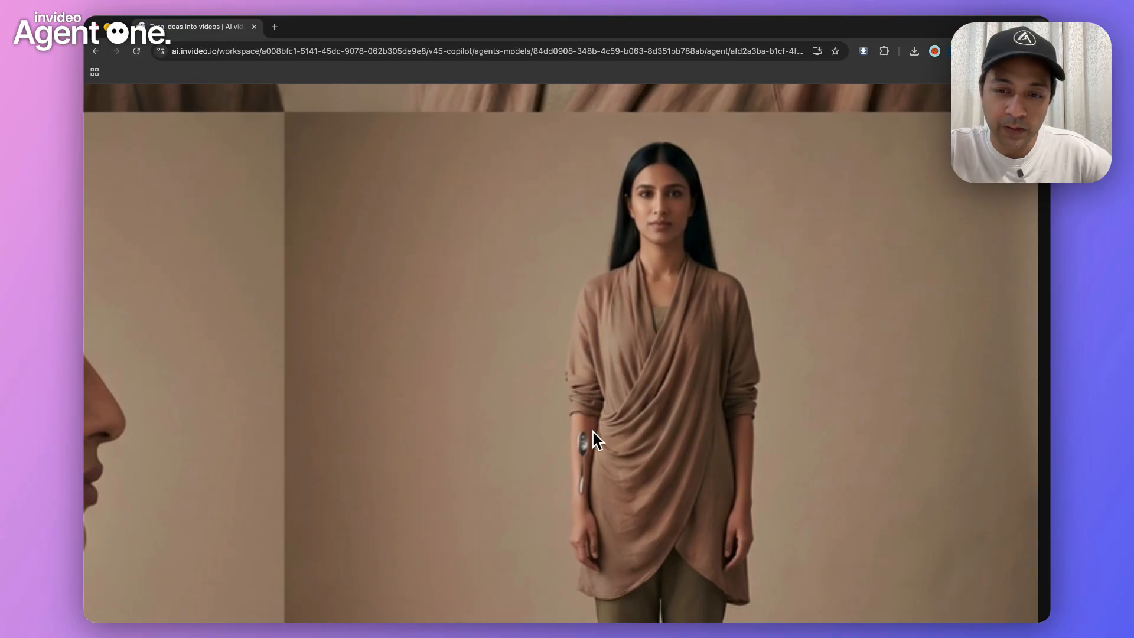
left_click(569, 436)
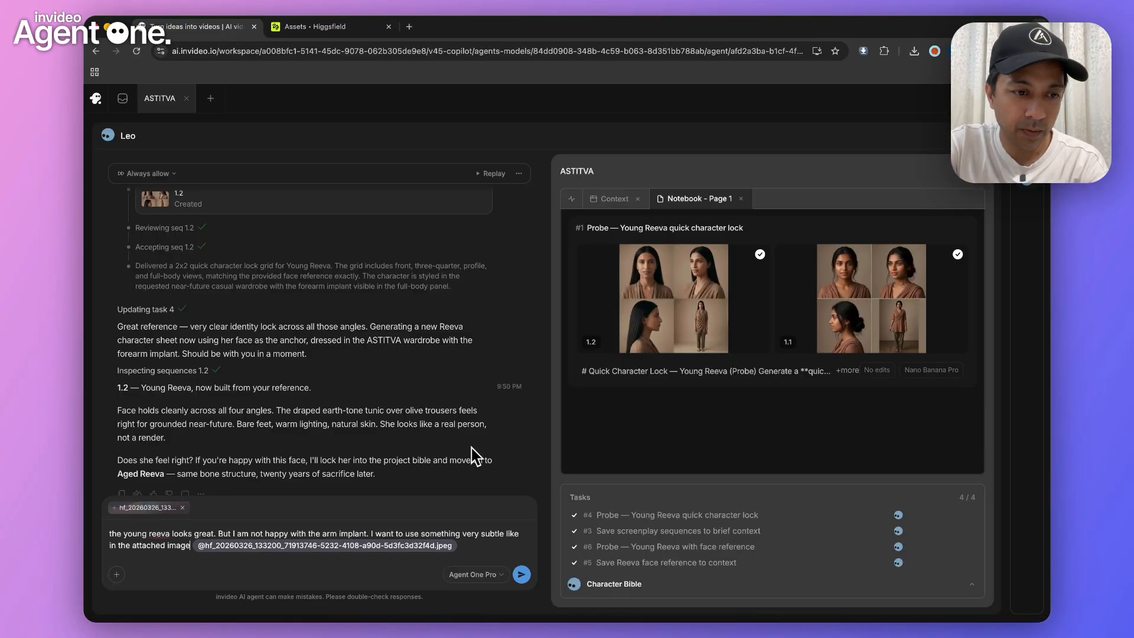
Send the attached wrist image, saying young Reeva looks great but the arm implant should be very subtle like in the image, and check the attachment
left_click(701, 328)
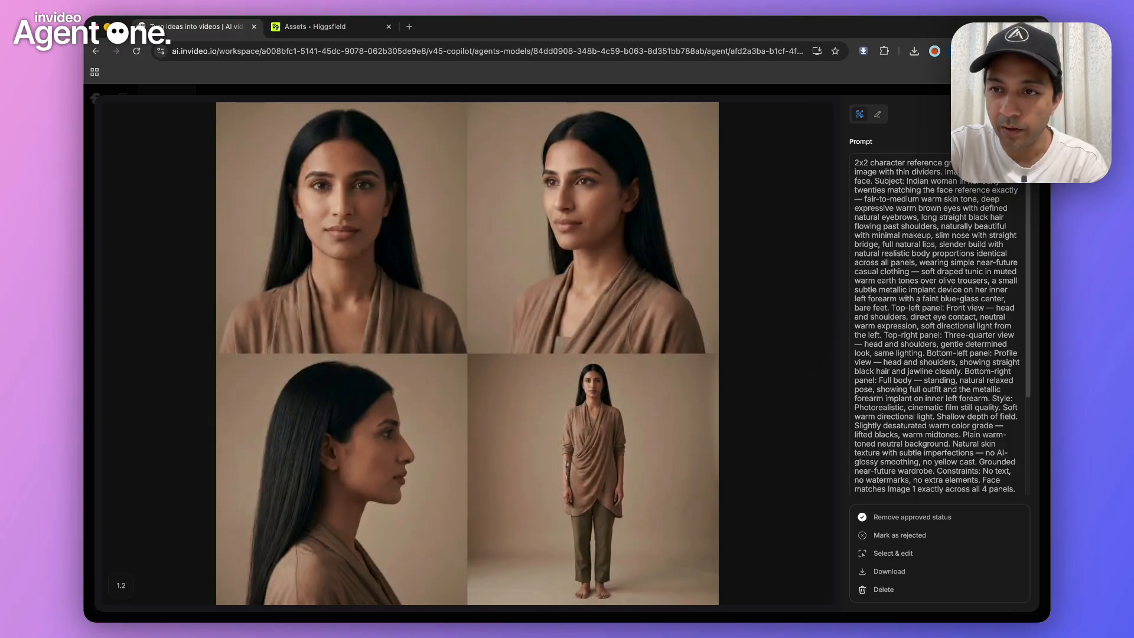
key("Escape")
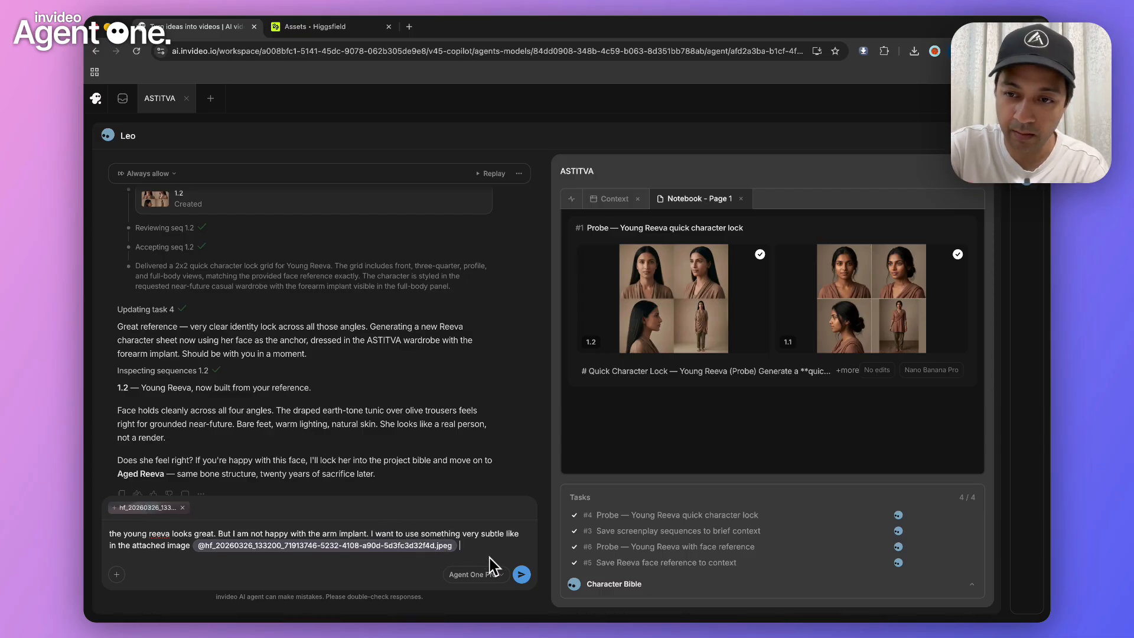
left_click(522, 575)
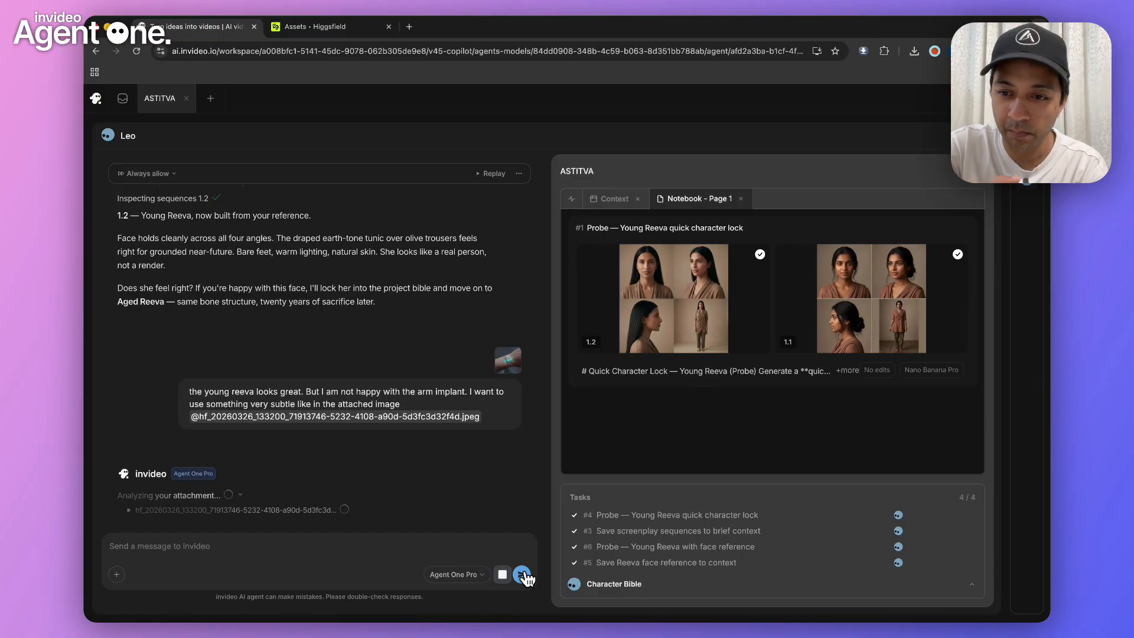
left_click(507, 364)
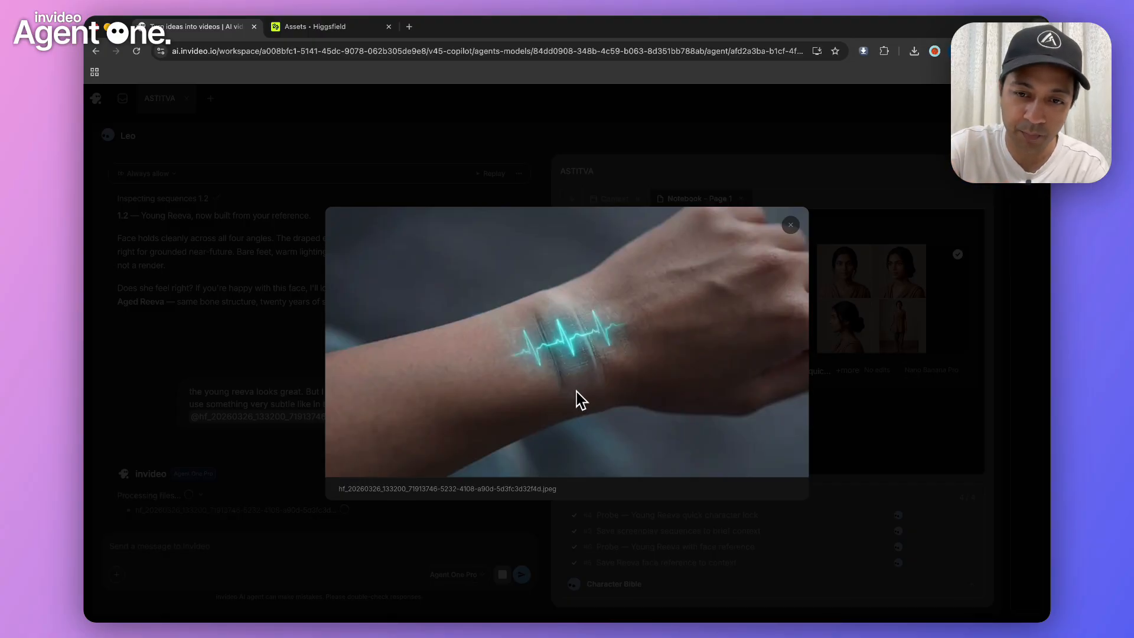
left_click(791, 227)
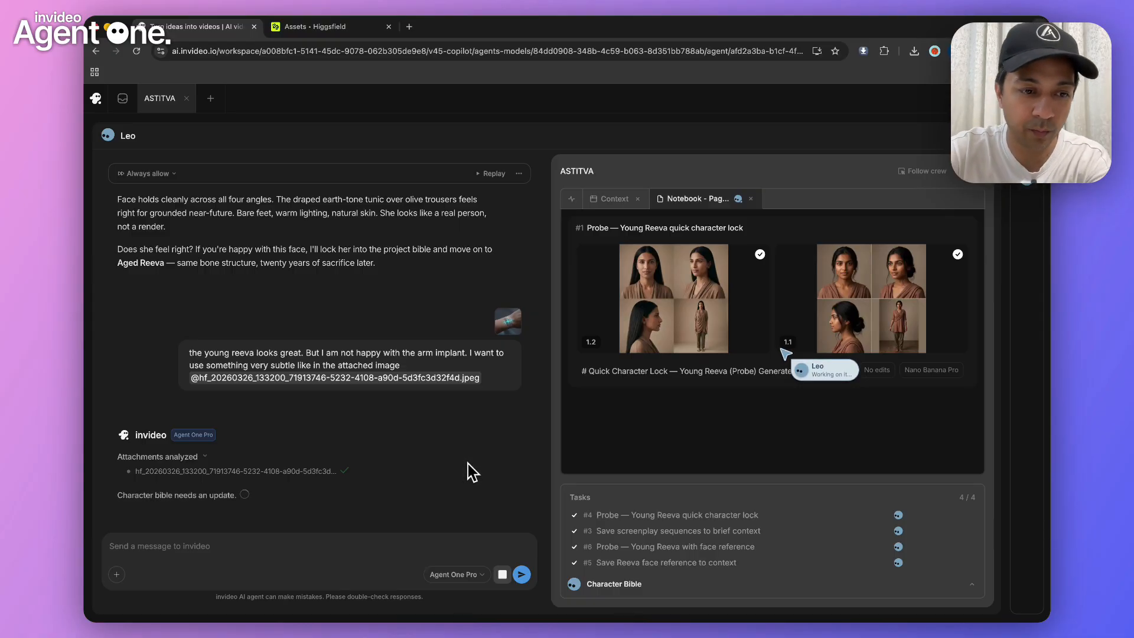
Review the agent's implant update and examine the subdermal glow macro reference 2.1 at full size
scroll(272, 347, "up", 2)
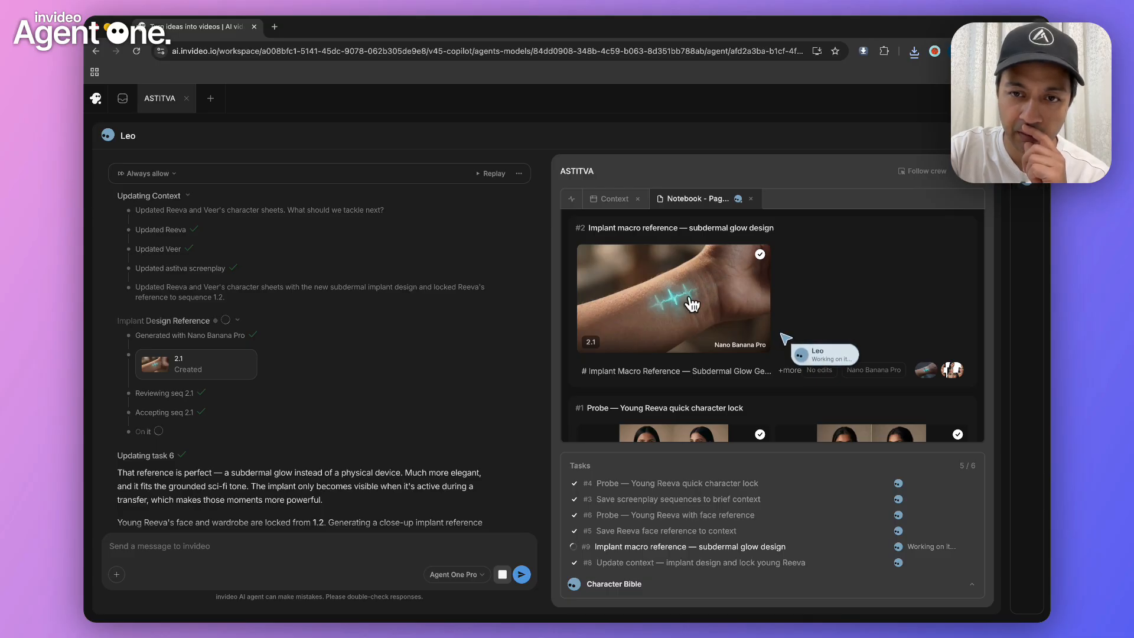
scroll(699, 305, "down", 2)
scroll(700, 304, "up", 2)
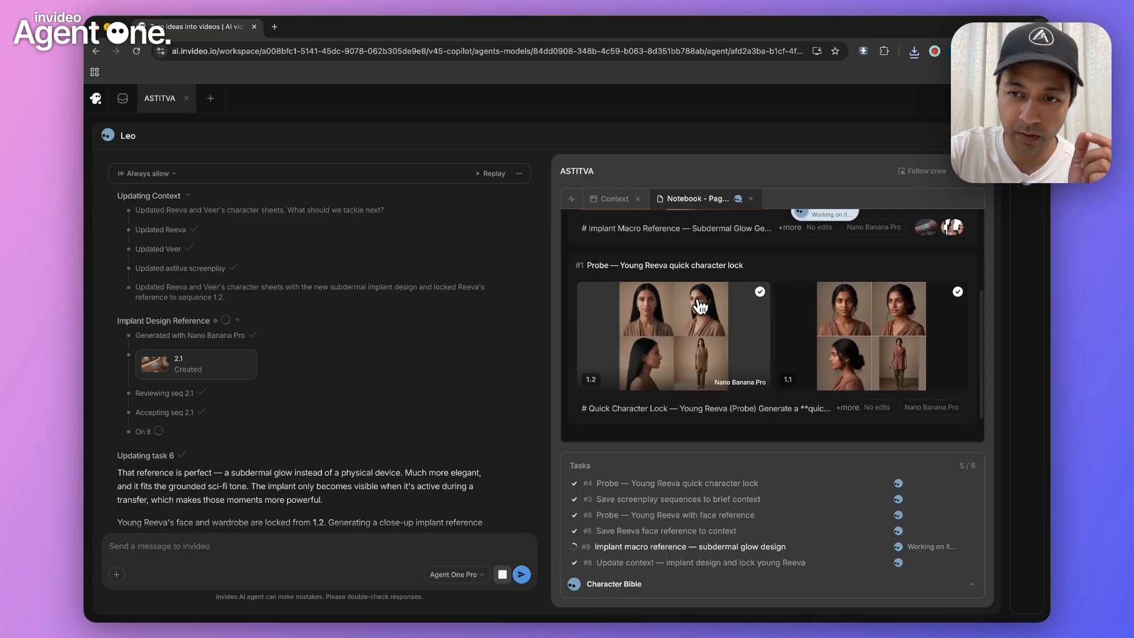
left_click(699, 302)
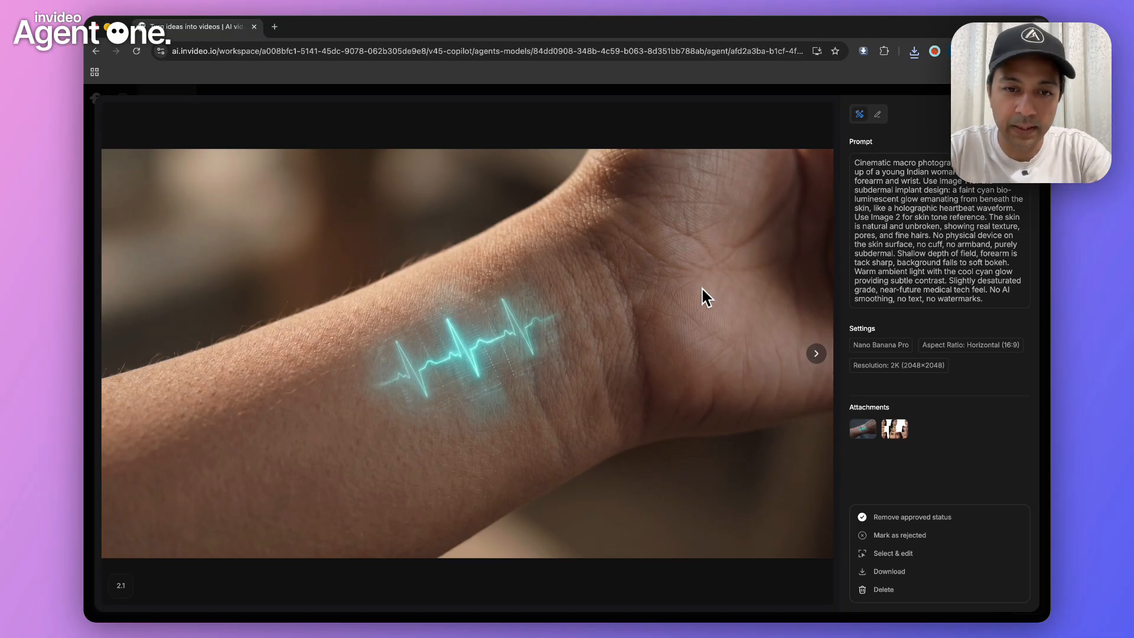
key("Escape")
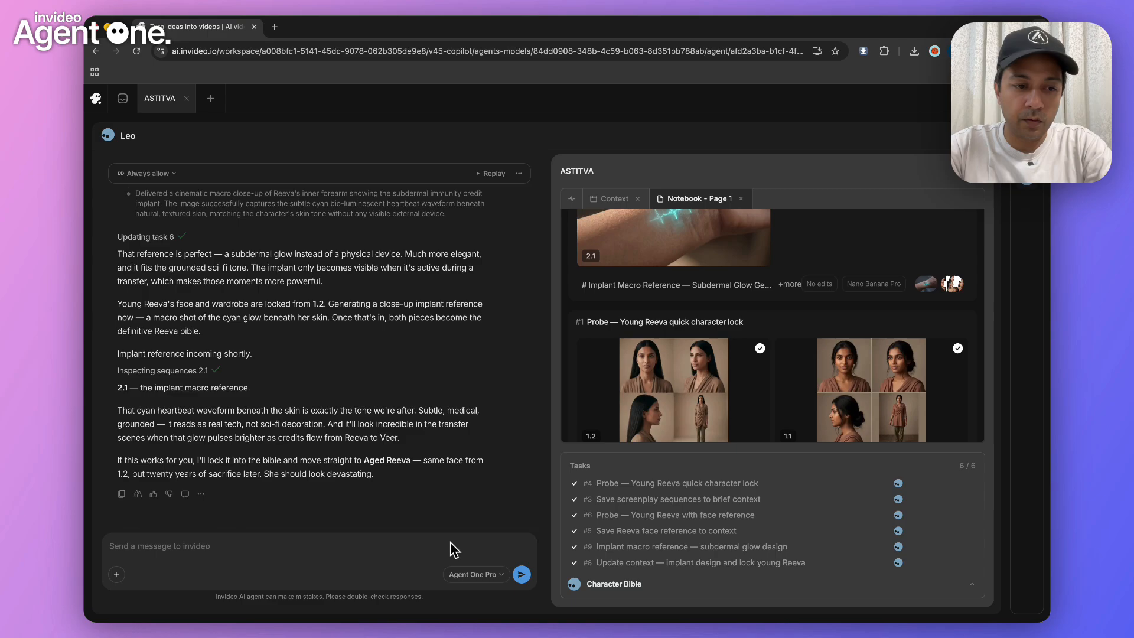
Reply to the agent to move on to the Aged Reeva character sheet
left_click(452, 552)
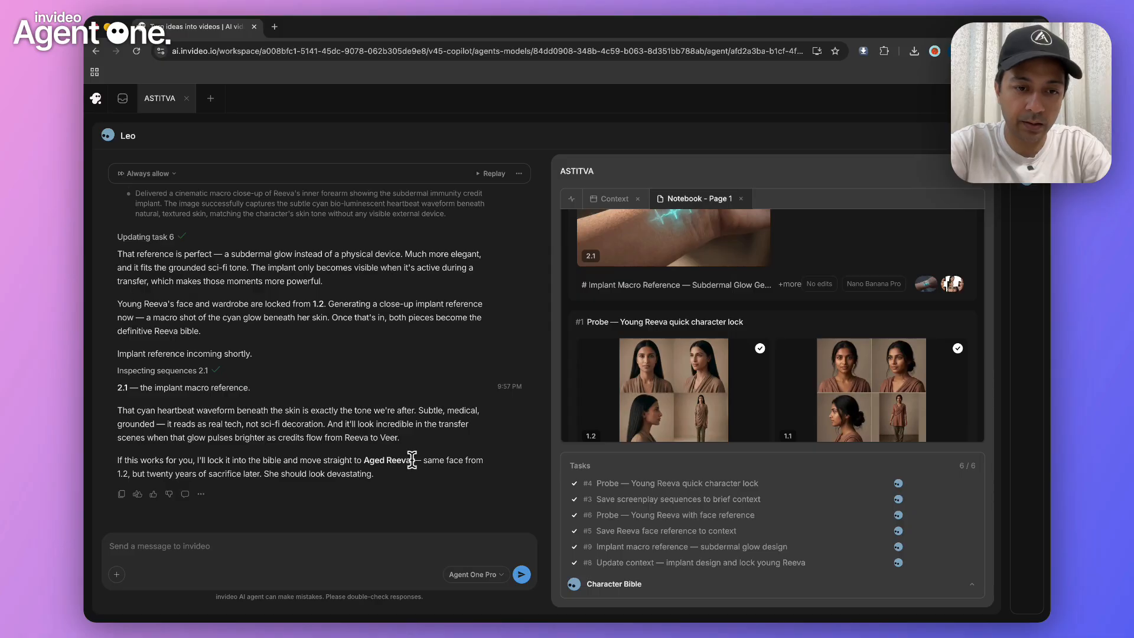
left_click_drag(412, 460, 367, 458)
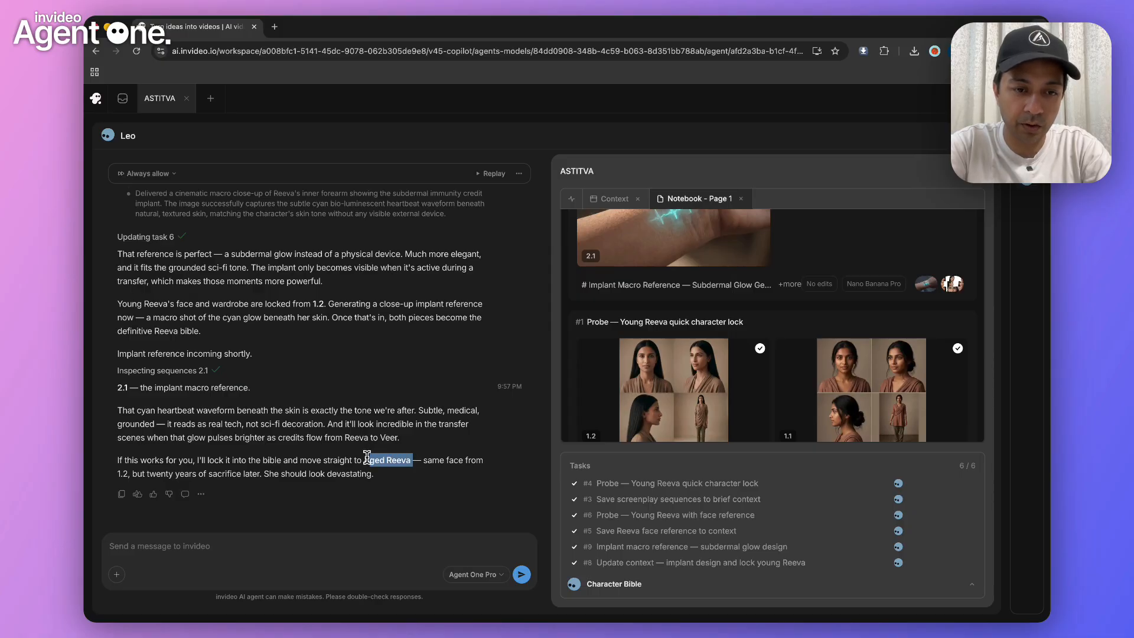
left_click(318, 542)
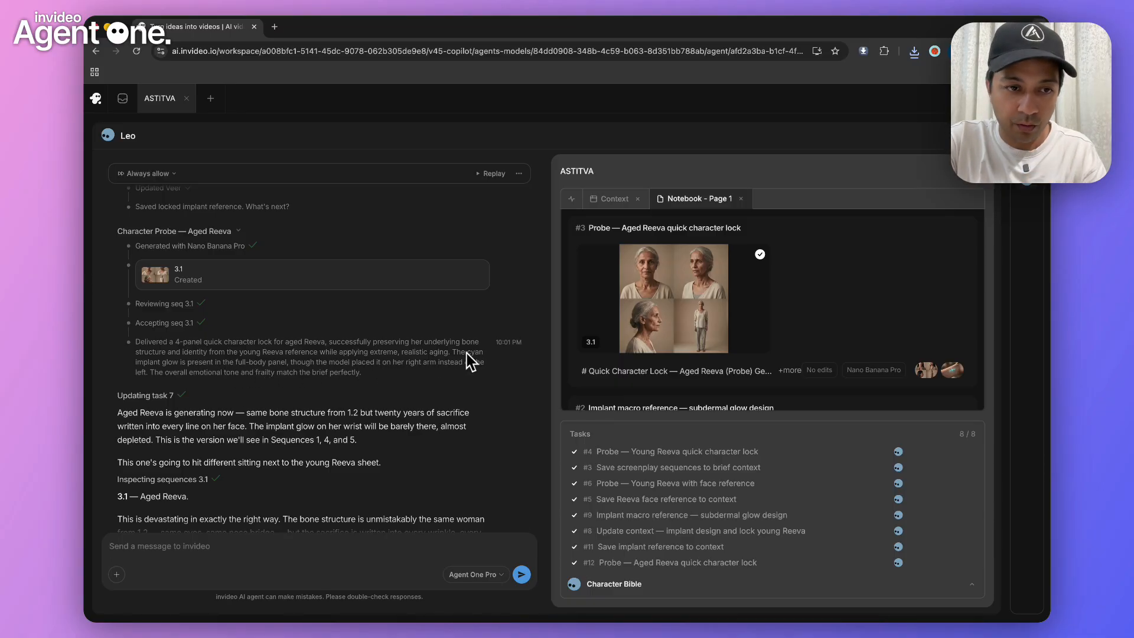
Read the agent's report on Aged Reeva and examine character sheet 3.1 with its generation prompt
scroll(168, 455, "down", 5)
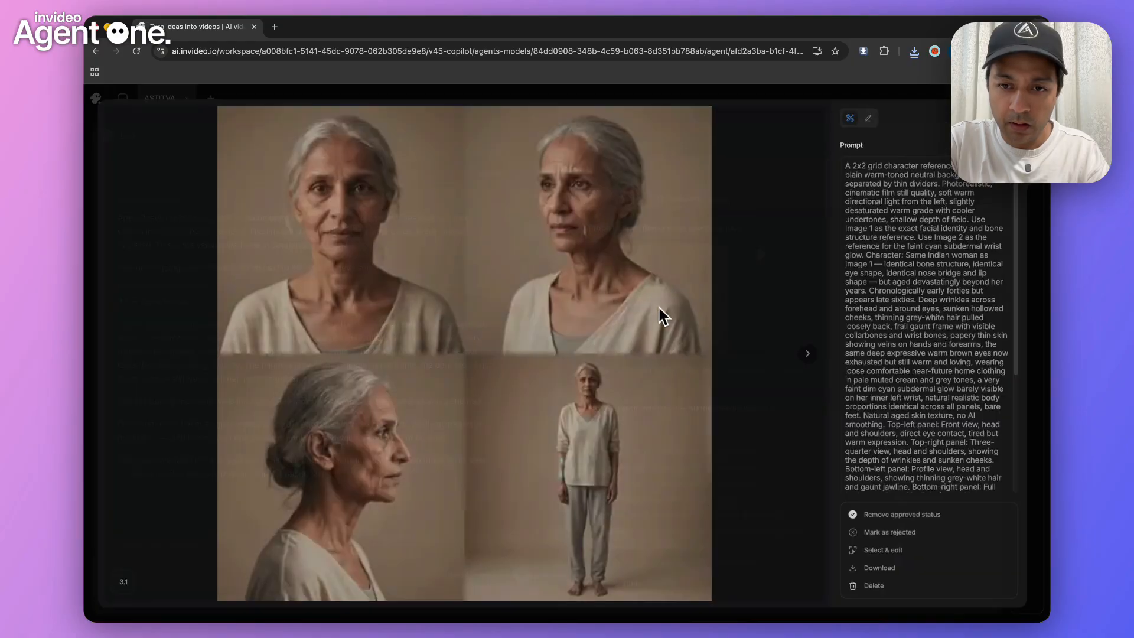
left_click(586, 318)
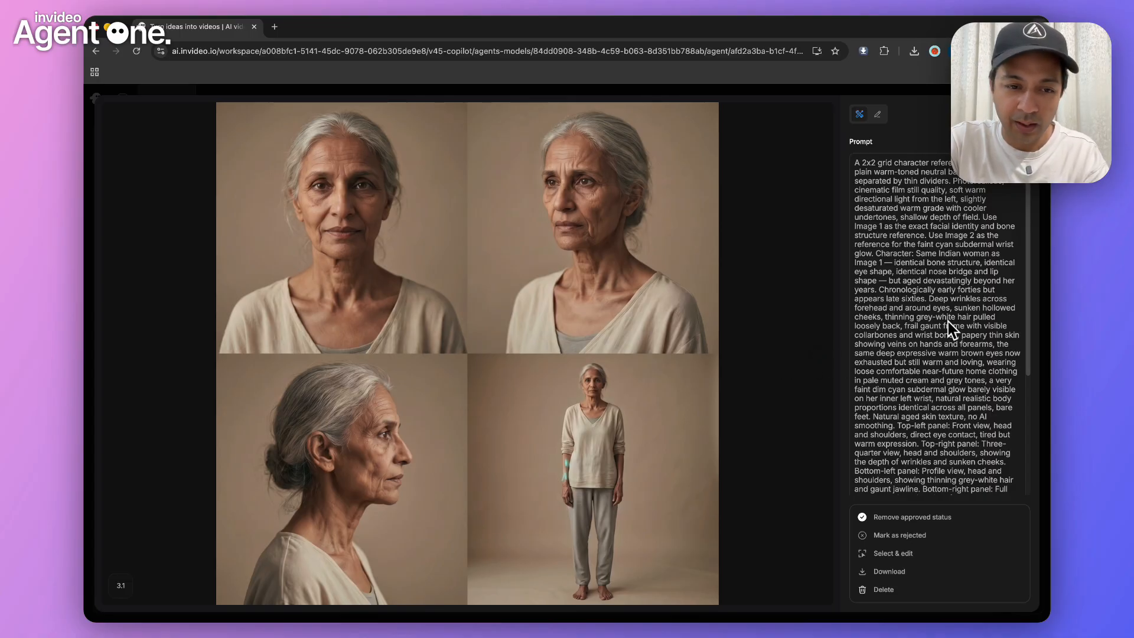
left_click(793, 294)
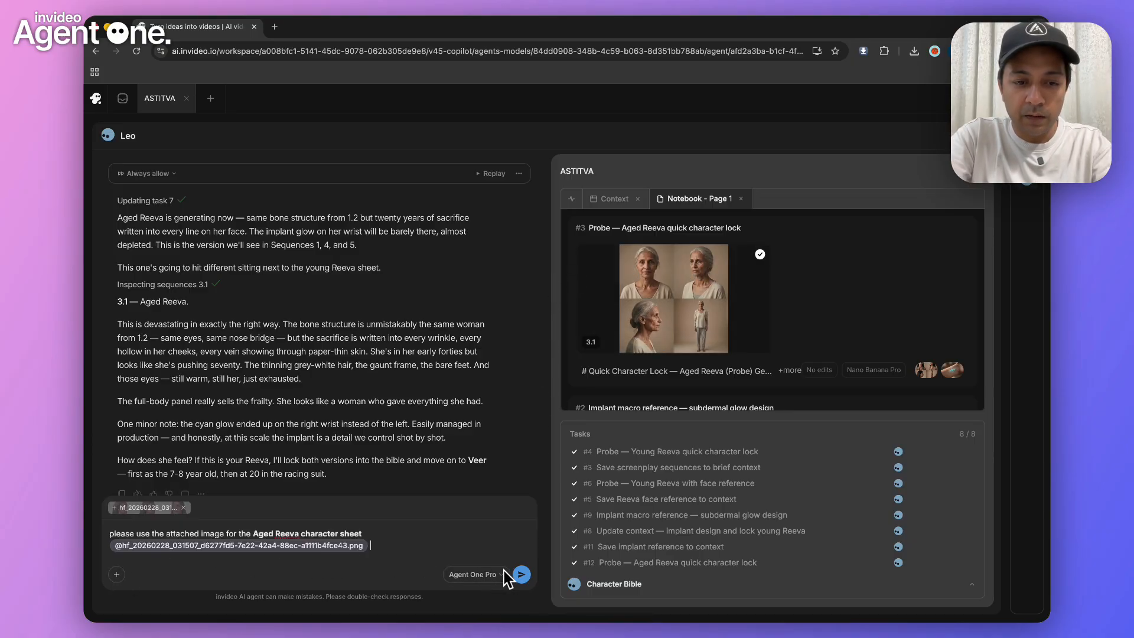
Send the attached face reference with the message "please use the attached image for the Aged Reeva character sheet" and check the attachment
left_click(522, 574)
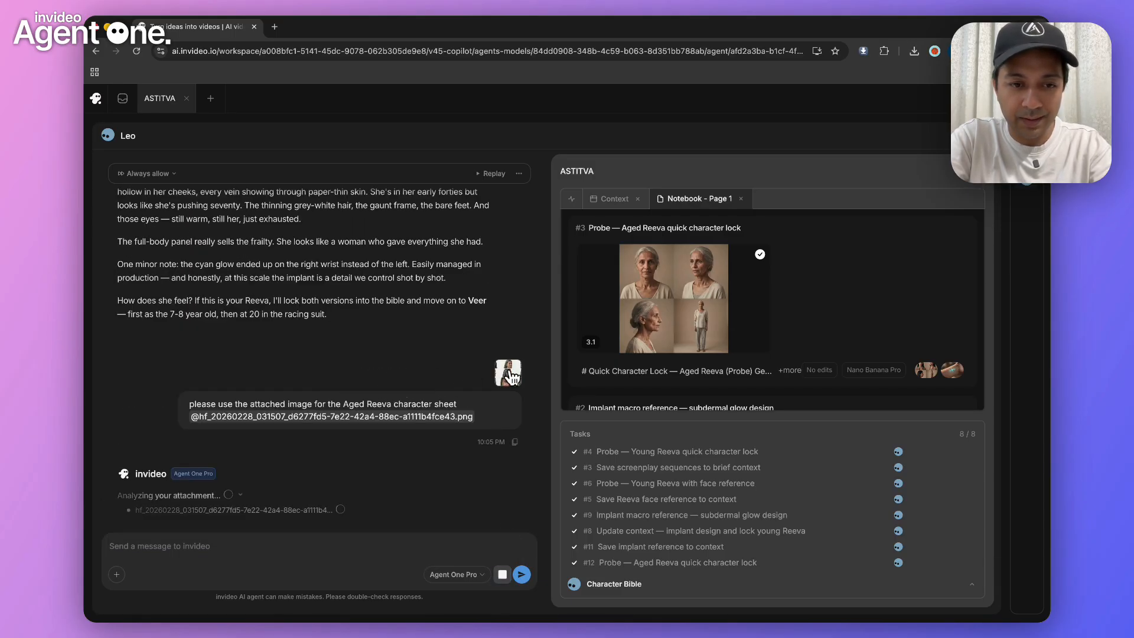
left_click(508, 373)
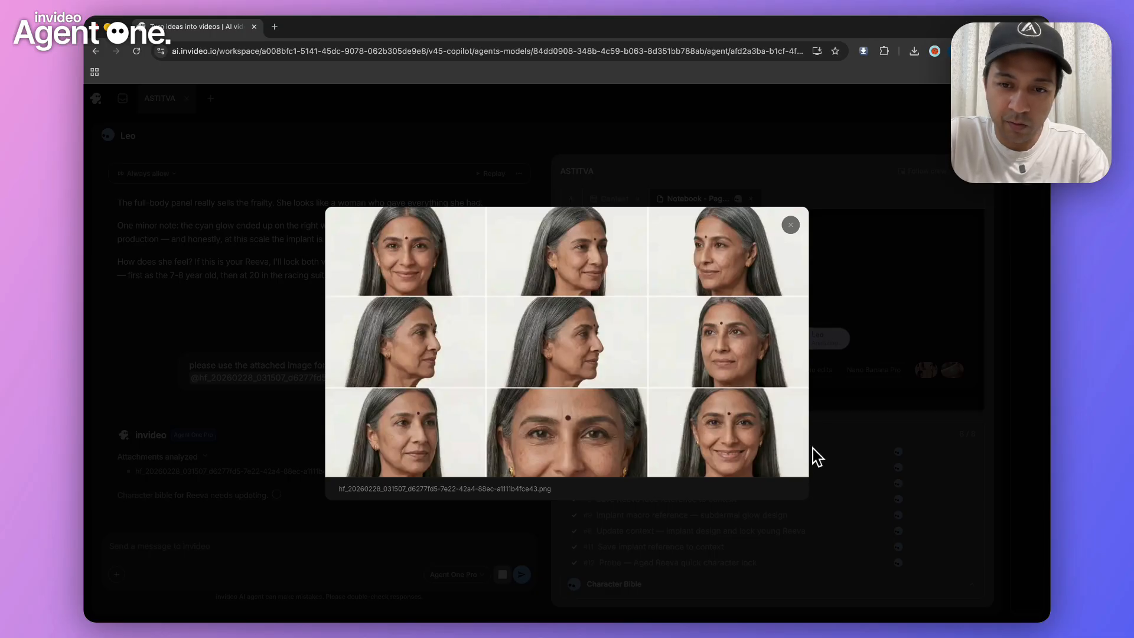
left_click(830, 389)
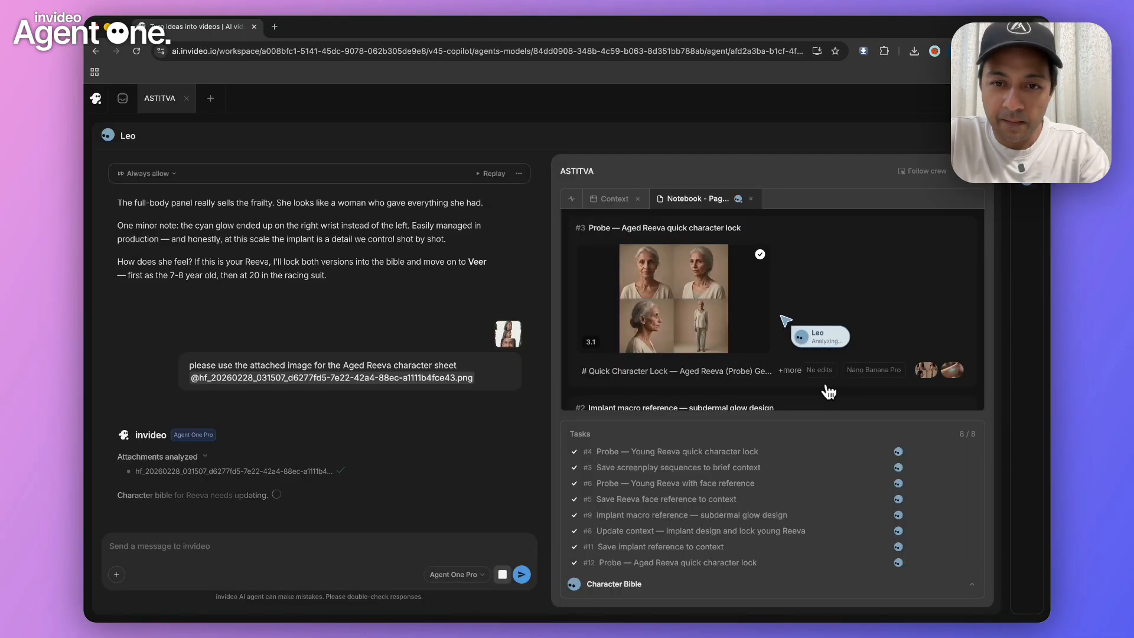
Examine the Aged Reeva character sheet 3.1 again, followed by sheet 3.2 made from the face reference
left_click(665, 301)
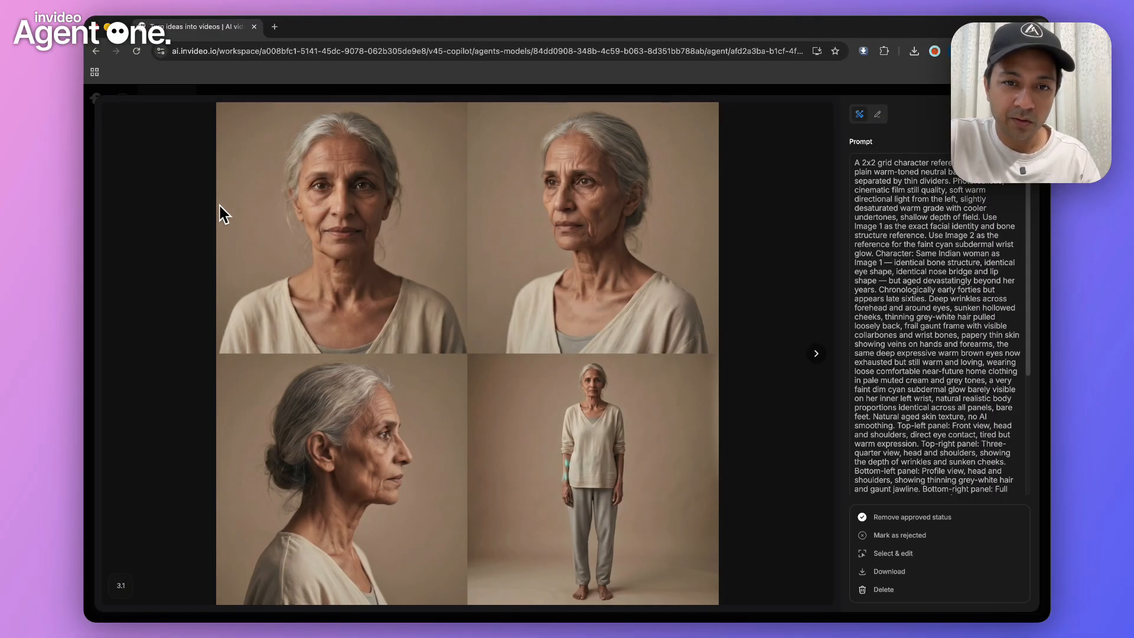
left_click(173, 238)
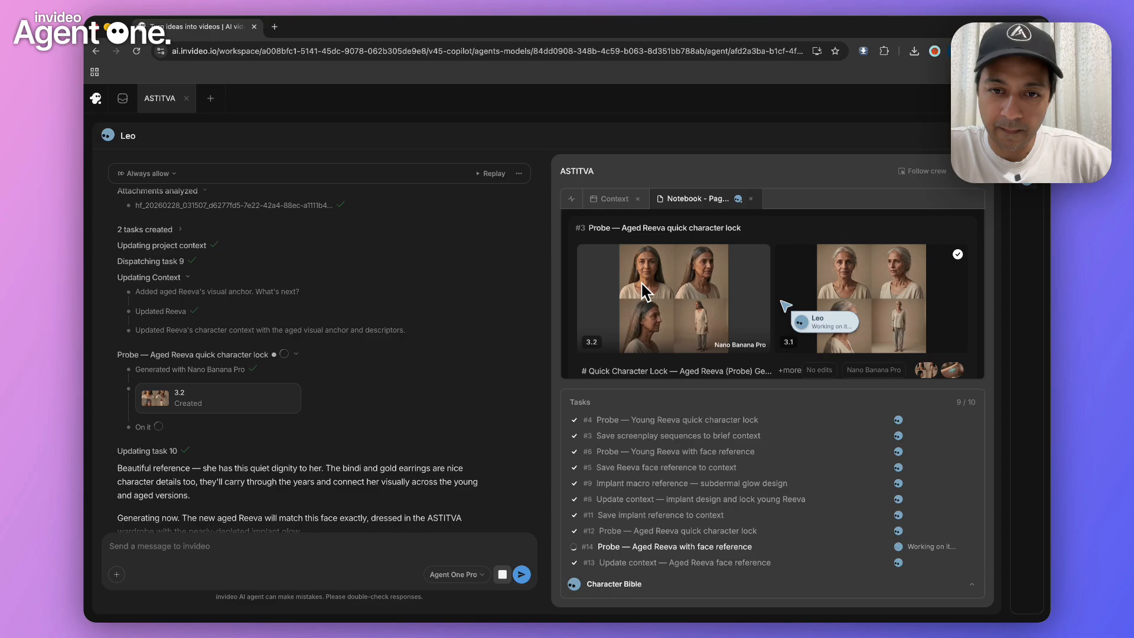
left_click(651, 303)
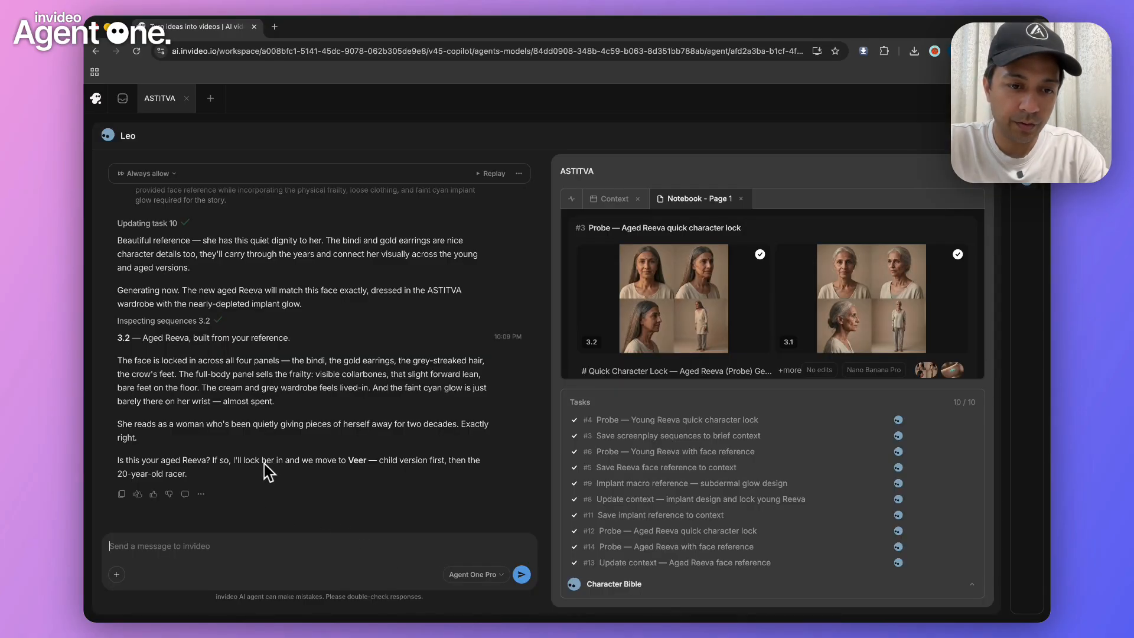
Reply with the attached sheet: "It looks good. Now lets make VEER the adult version first and use the attached sheet for it"
double_click(356, 458)
left_click(297, 536)
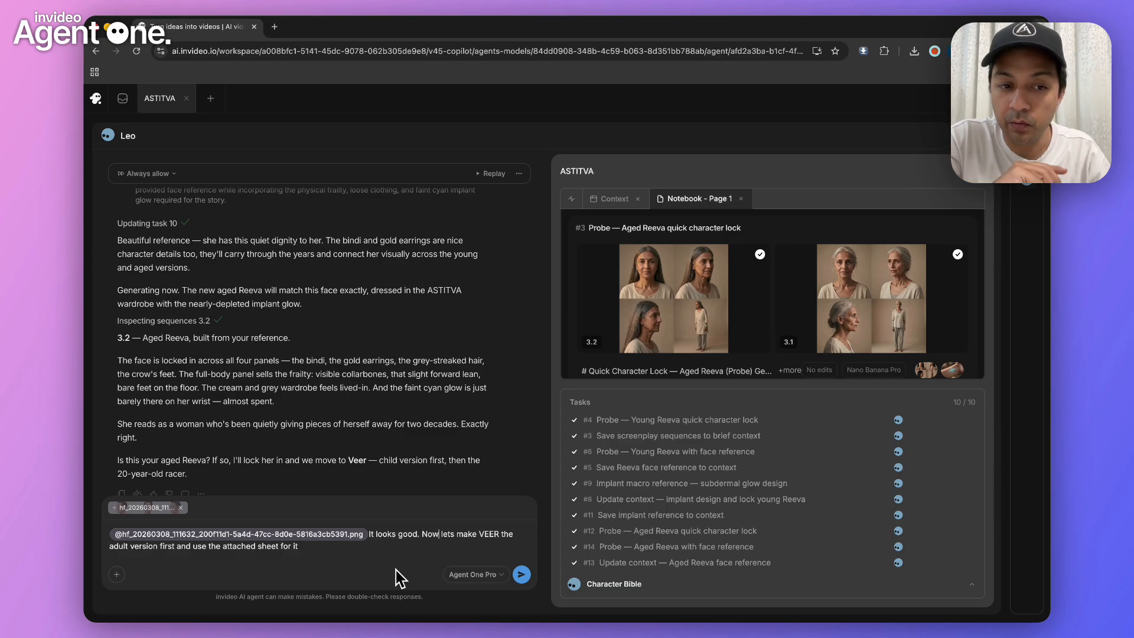
left_click(521, 573)
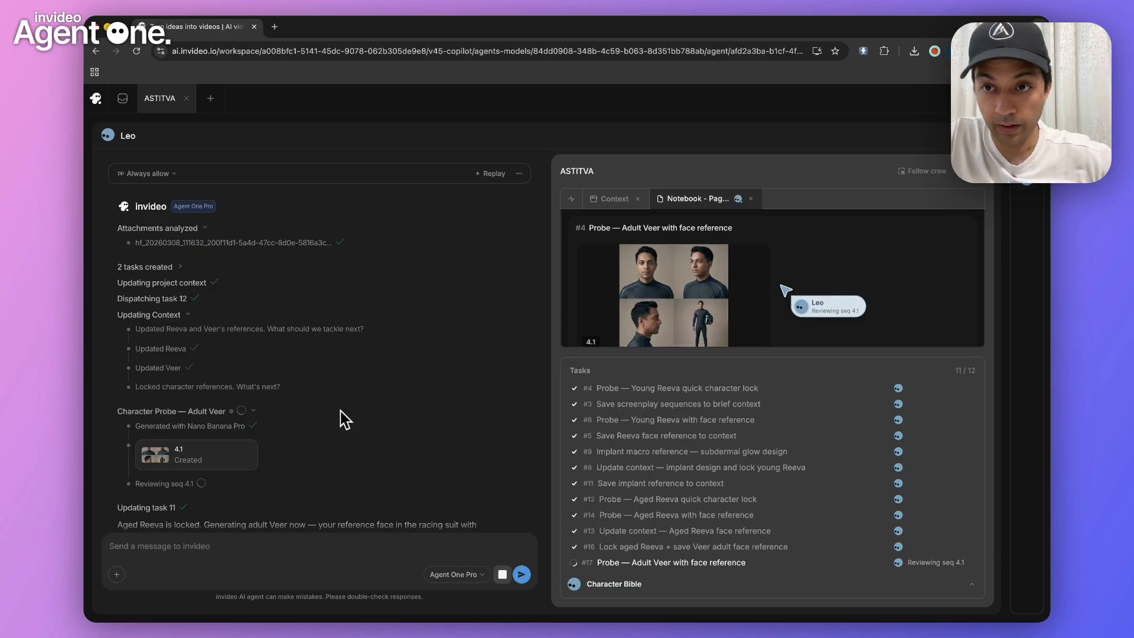
Examine the adult Veer character sheet 4.1 in the racing suit at full size and mark it as approved
left_click(673, 310)
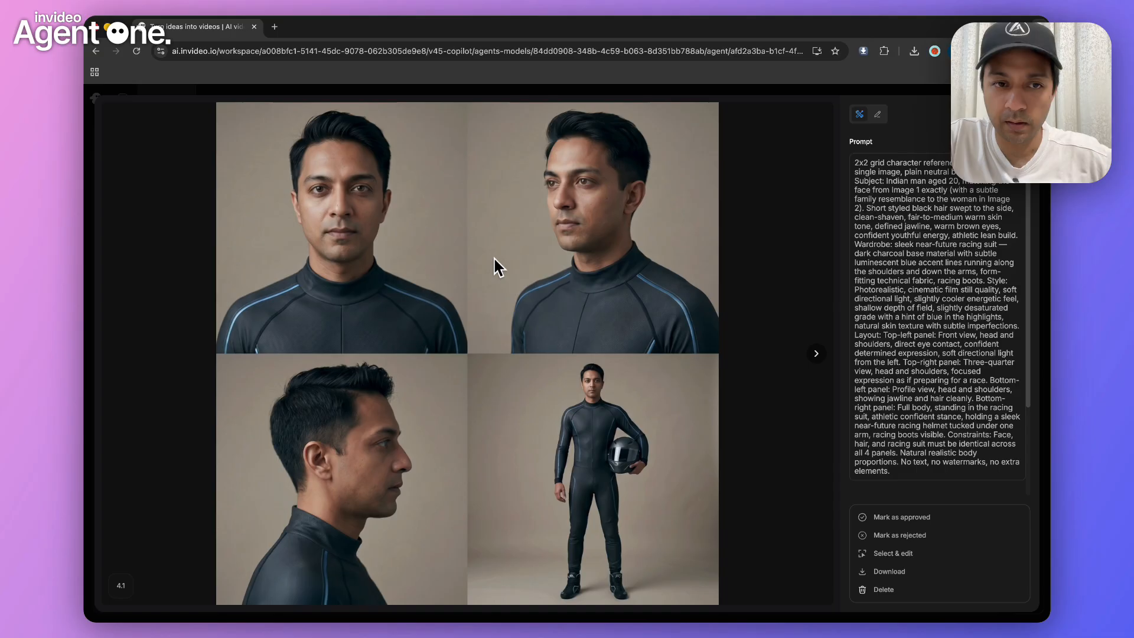
key("a")
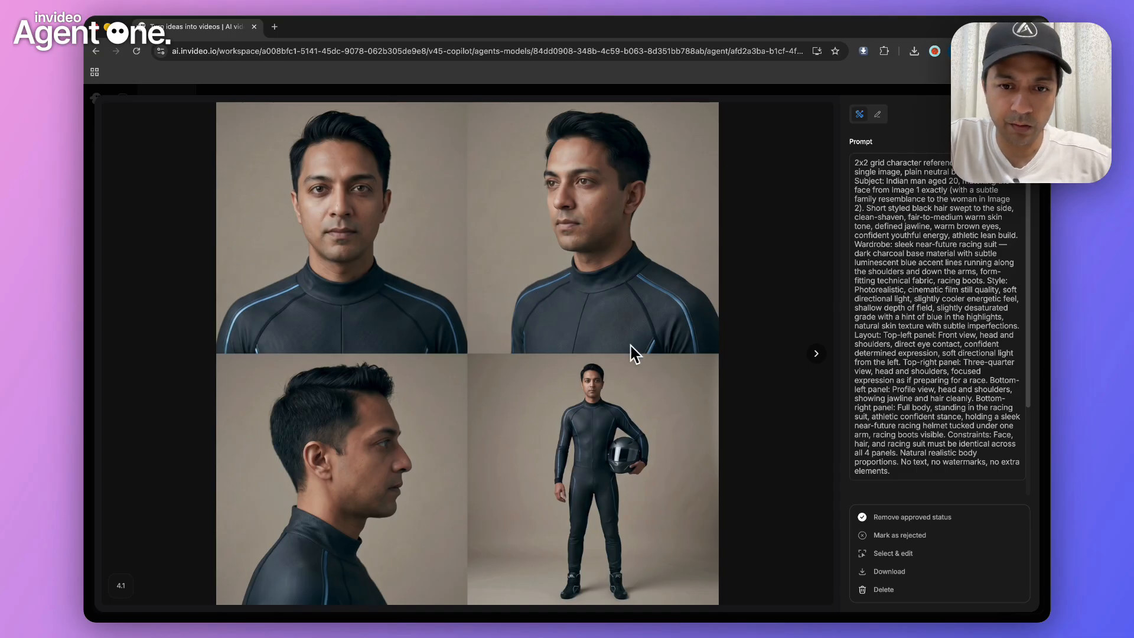
key("Escape")
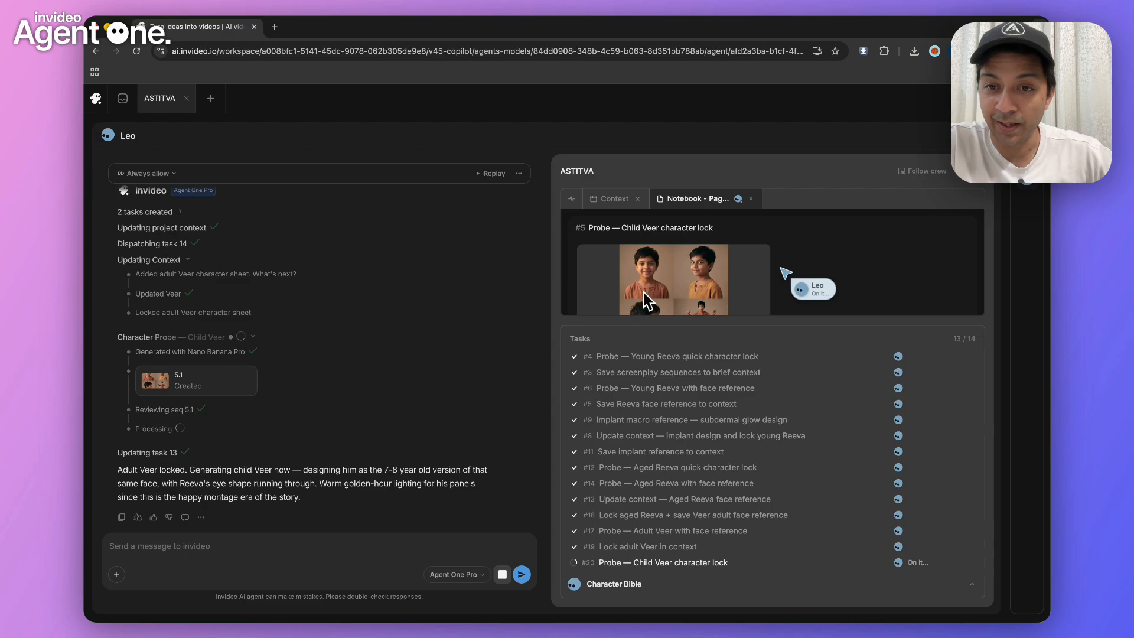
Examine the child Veer character sheet 5.1 and its generation prompt at full size
left_click(657, 311)
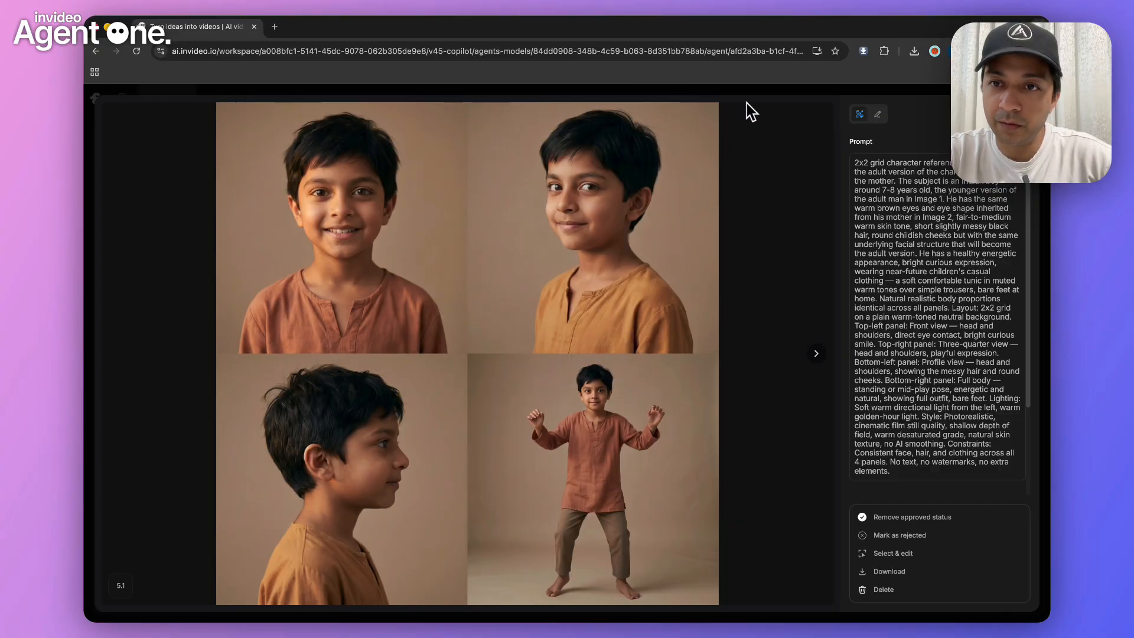
key("Escape")
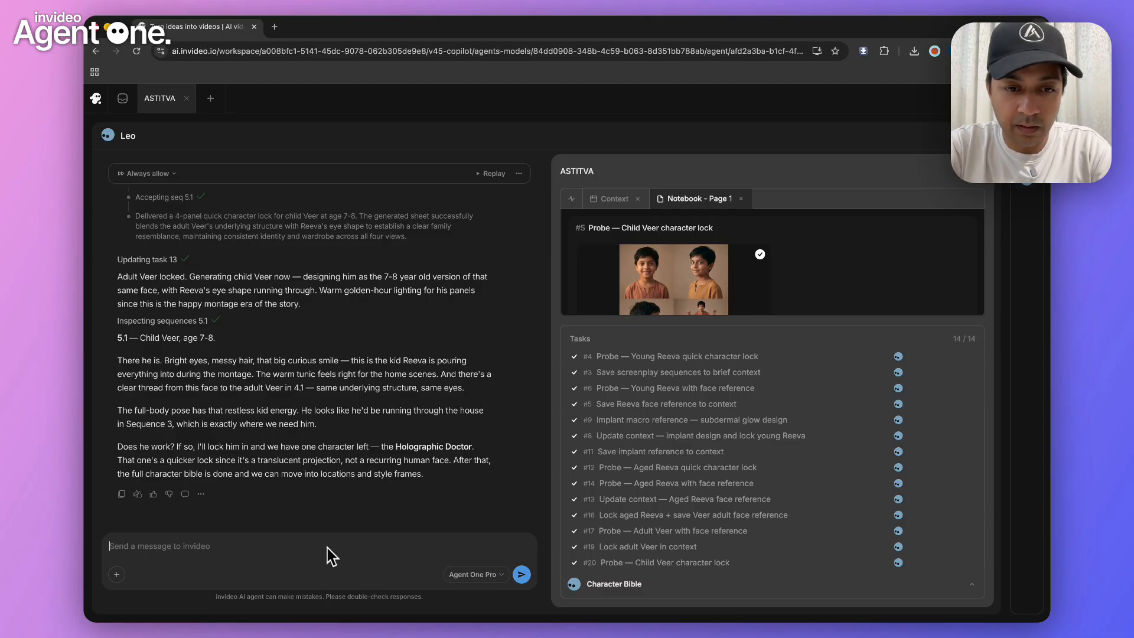
Have the agent continue with the Holographic Doctor and examine its character sheet 6.1 at full size
left_click_drag(394, 447, 473, 441)
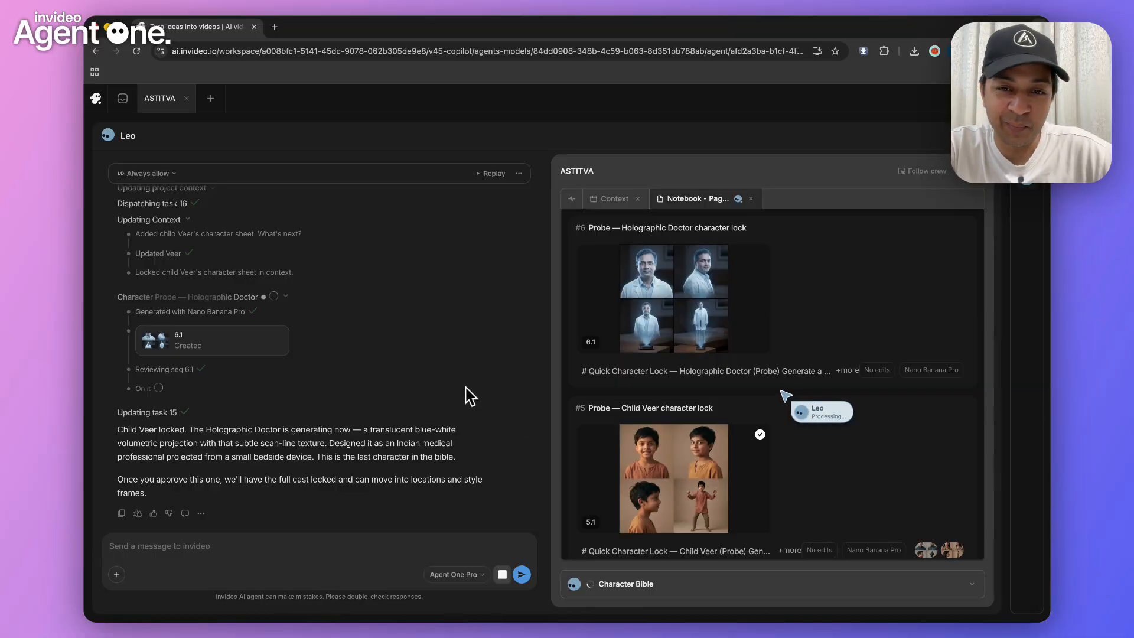
left_click(705, 294)
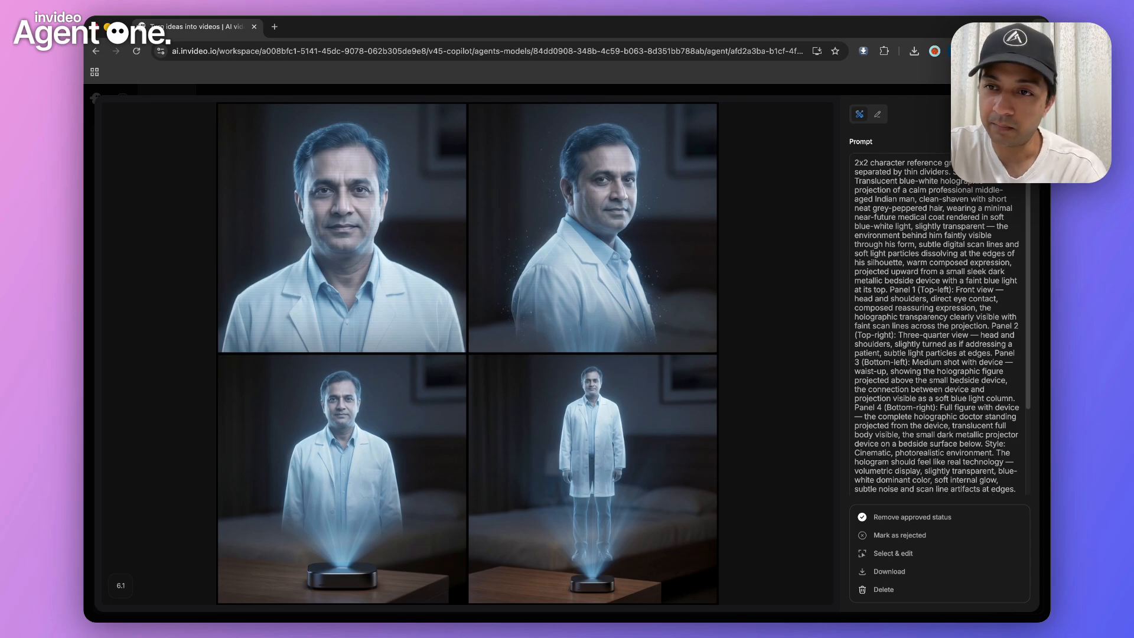
Close the full-size doctor sheet and send the agent "lets generate all the locations at once and we will see if there any changes need to be made."
left_click(1021, 114)
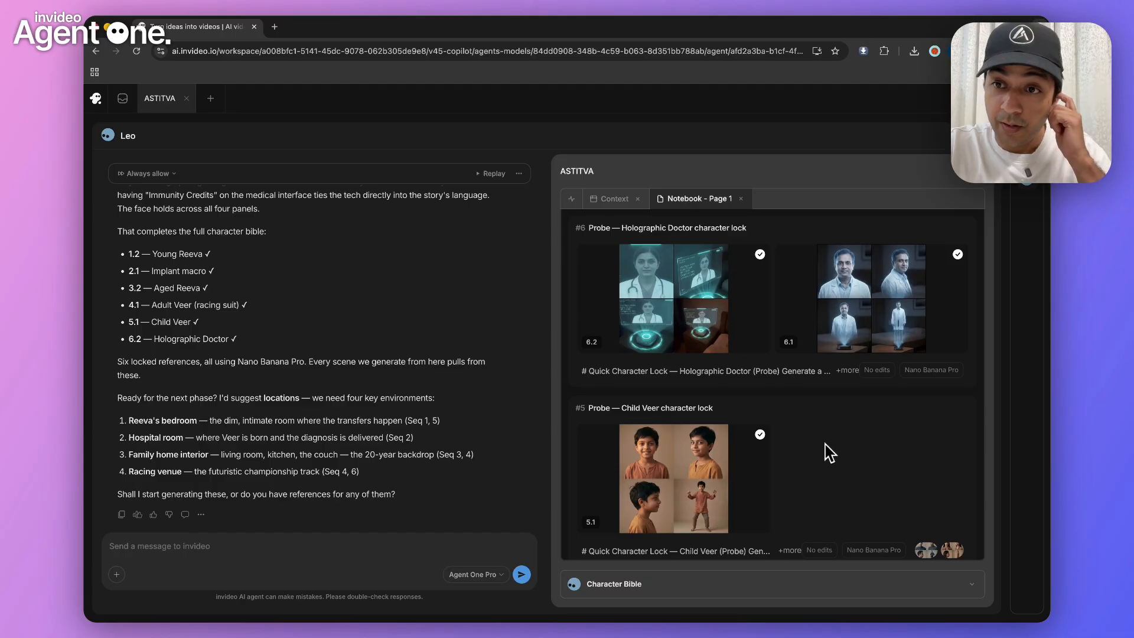
left_click(666, 306)
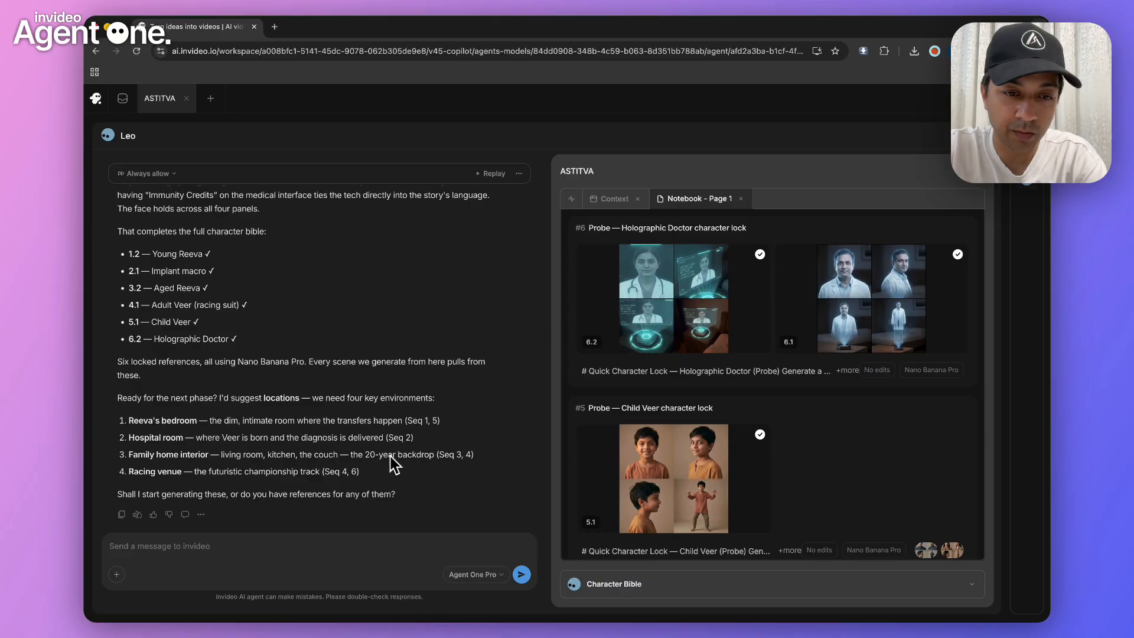
double_click(328, 457)
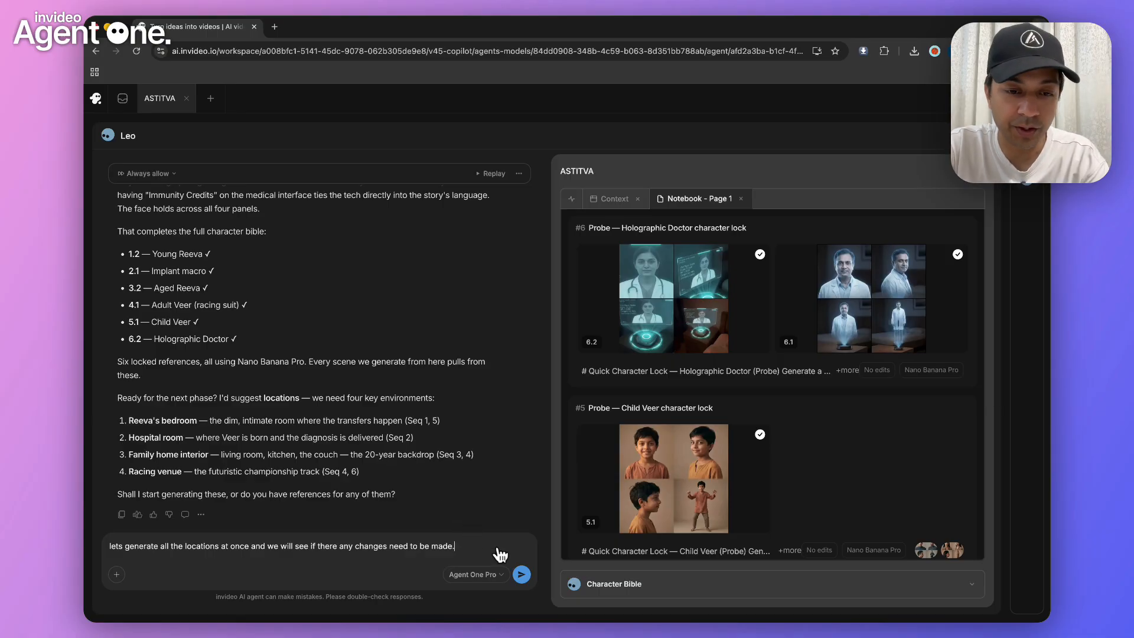
left_click(522, 574)
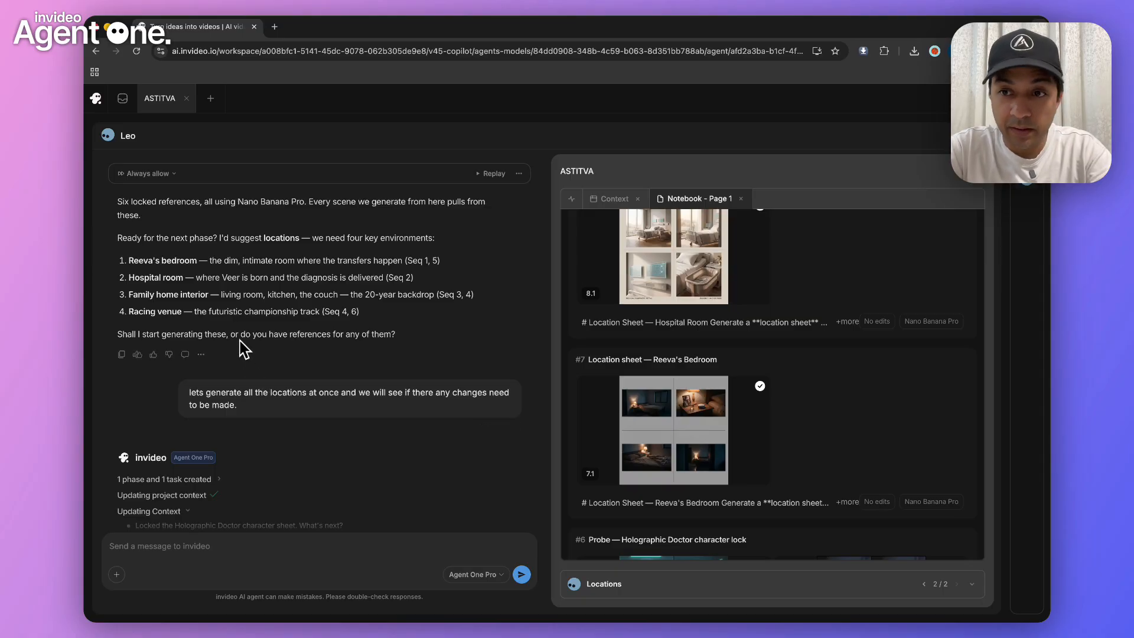
Look through the generated location sheets and examine Reeva's Bedroom 7.1 and Hospital Room 8.1 at full size
scroll(732, 425, "down", 2)
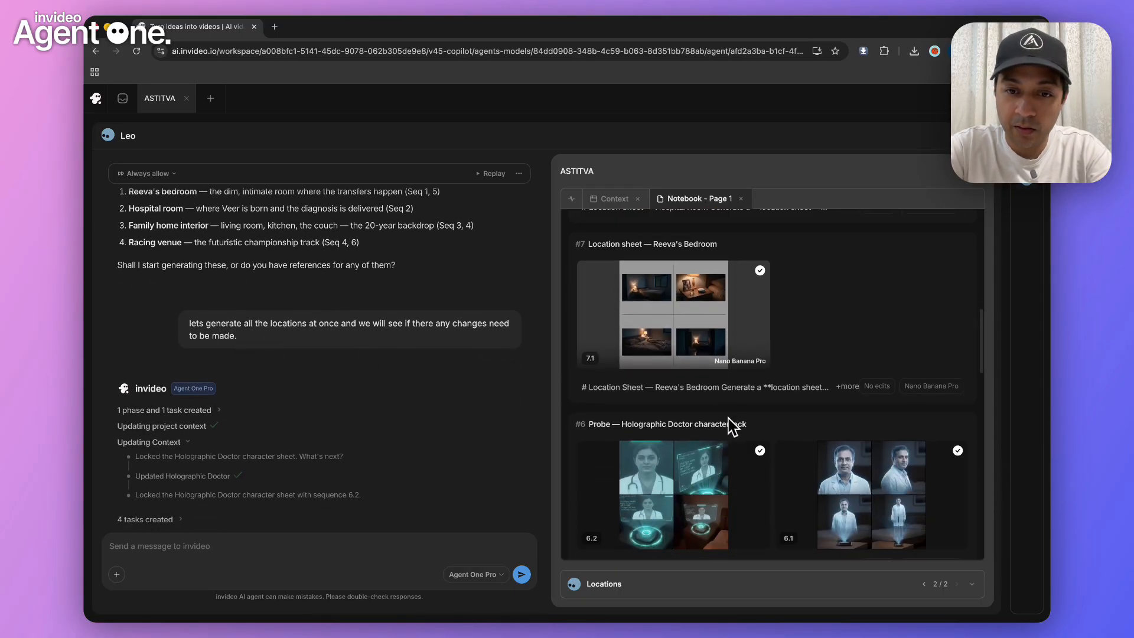
scroll(733, 425, "up", 6)
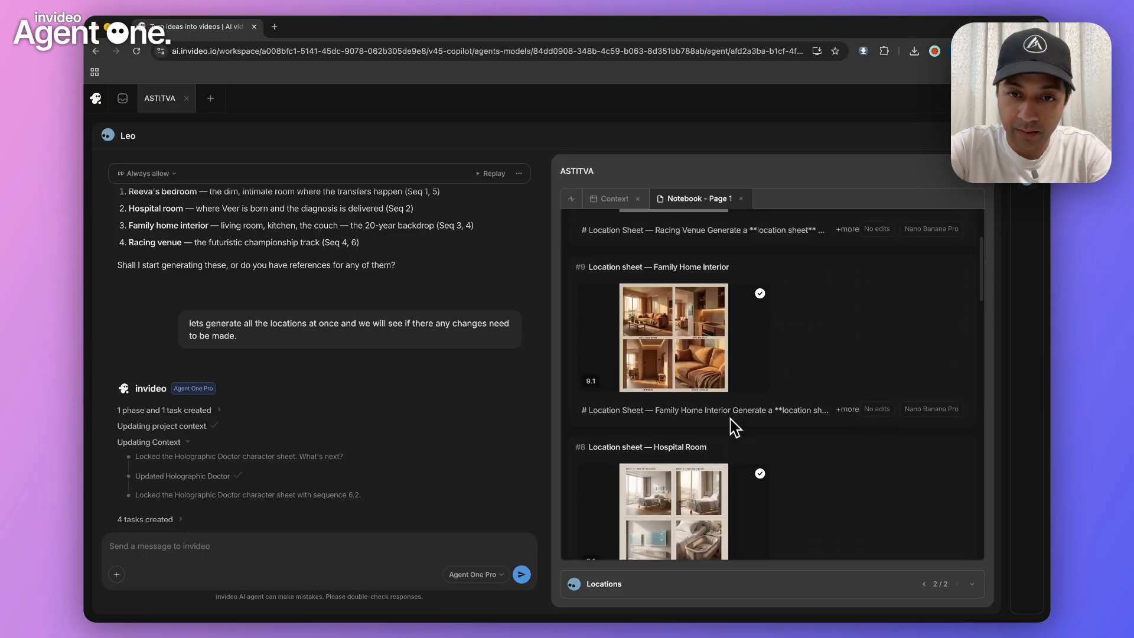
scroll(732, 427, "up", 3)
scroll(734, 426, "down", 5)
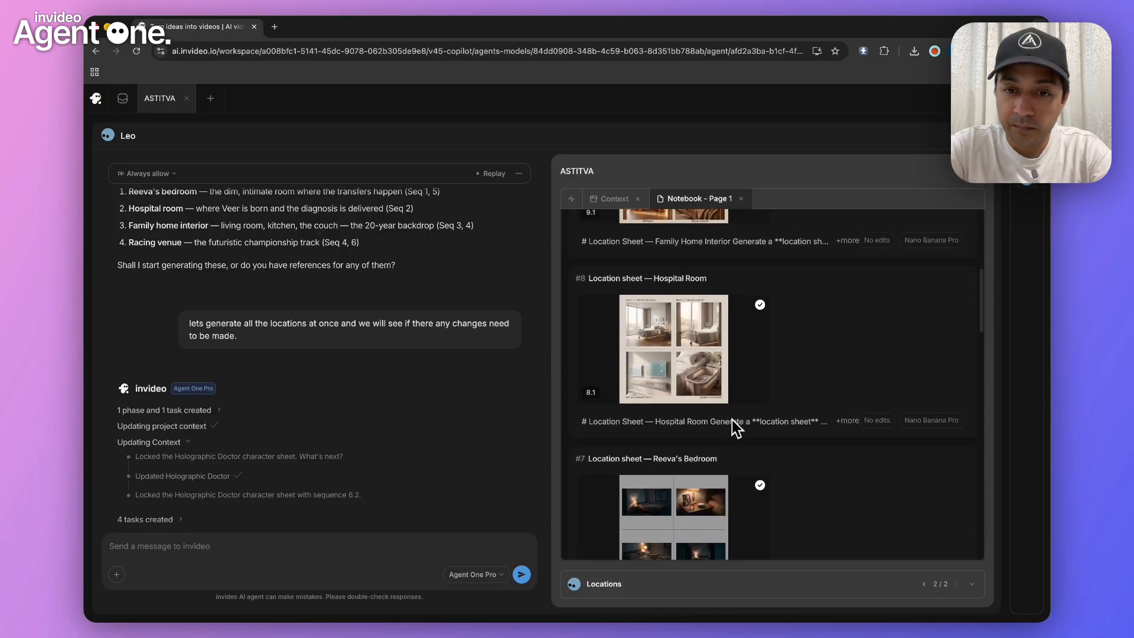
scroll(734, 426, "down", 1)
left_click(690, 466)
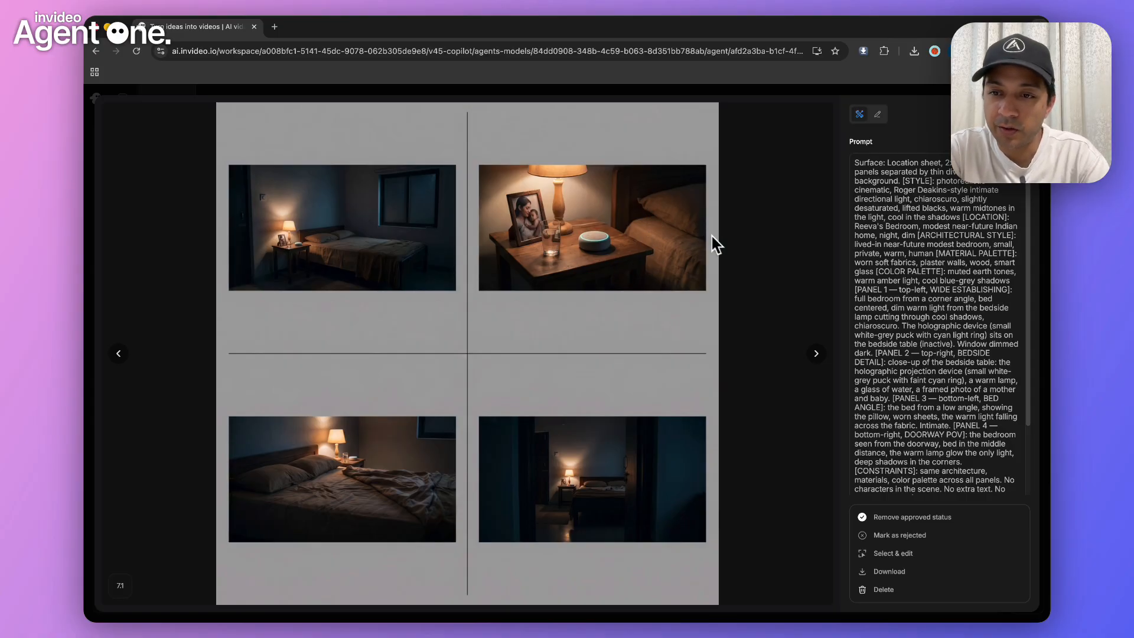
left_click(768, 272)
left_click(671, 318)
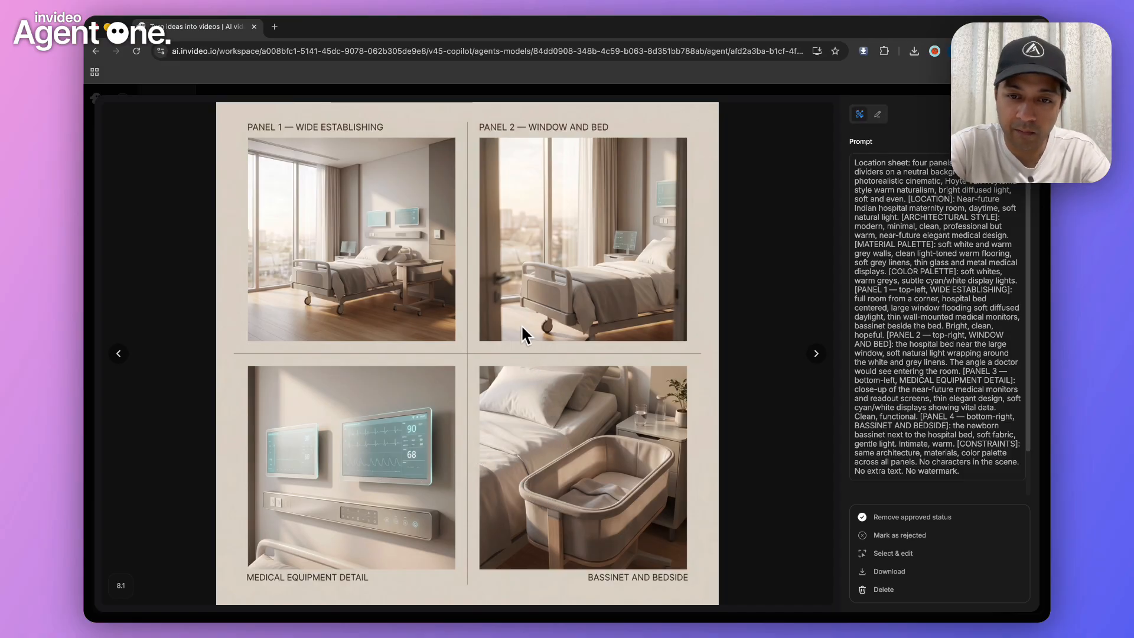
key("Escape")
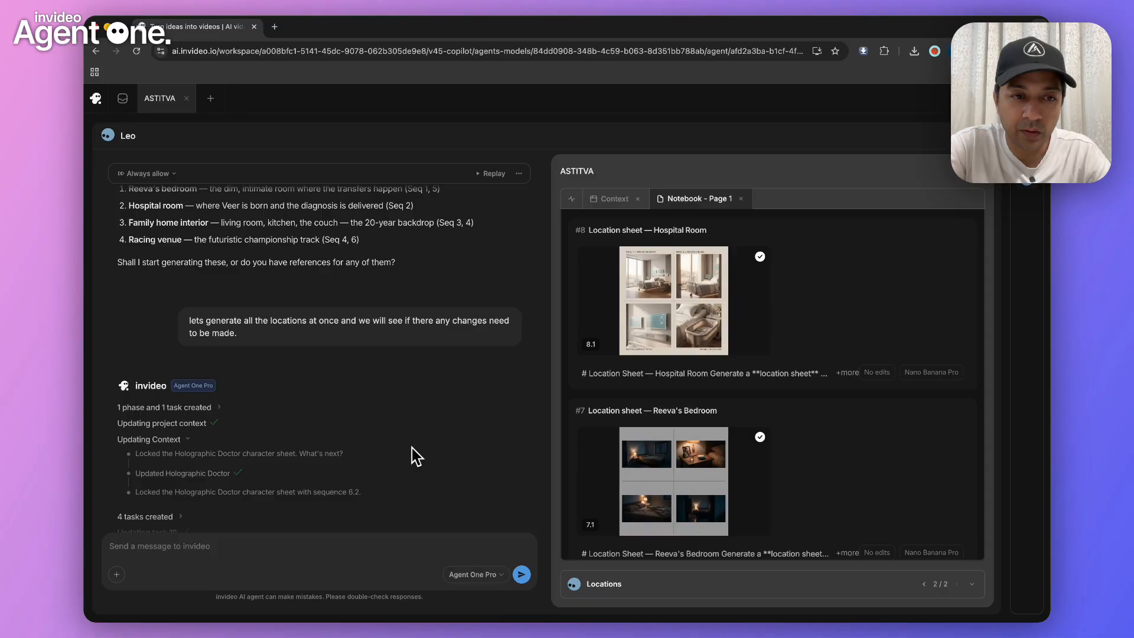
Check the notebook entry for the style frame grid with four emotional temperatures
scroll(417, 456, "down", 10)
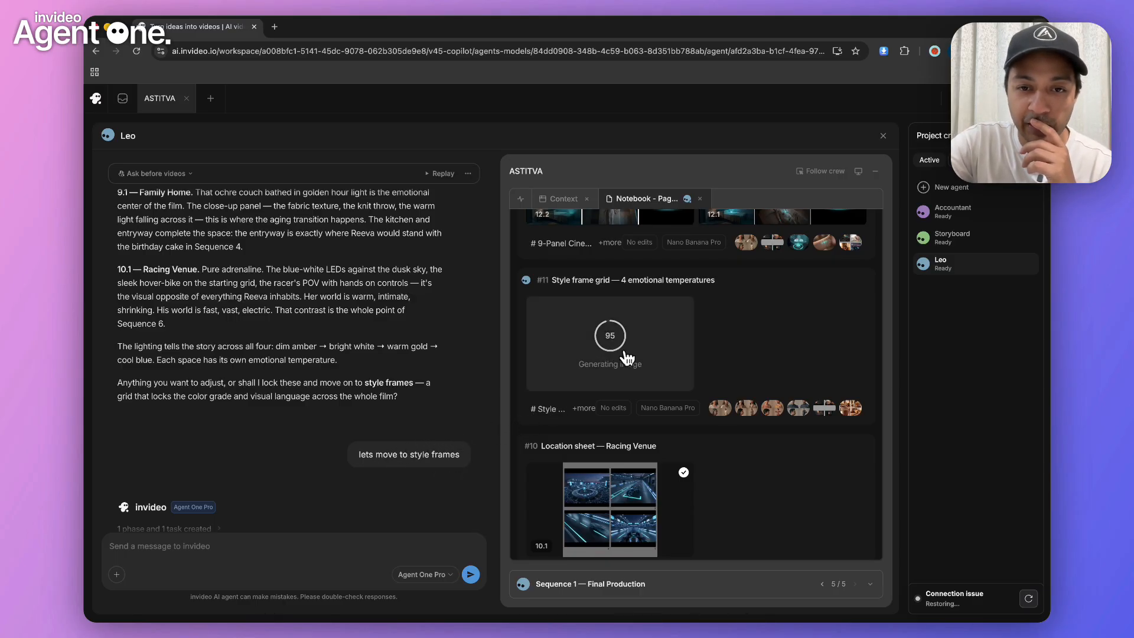
scroll(637, 360, "down", 1)
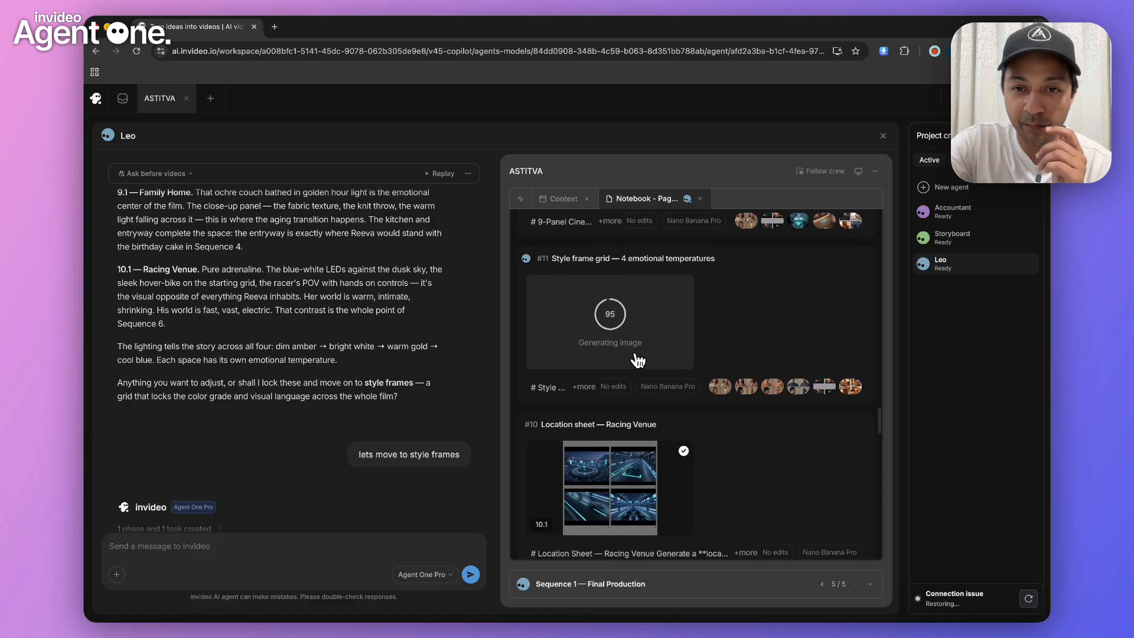
left_click(650, 346)
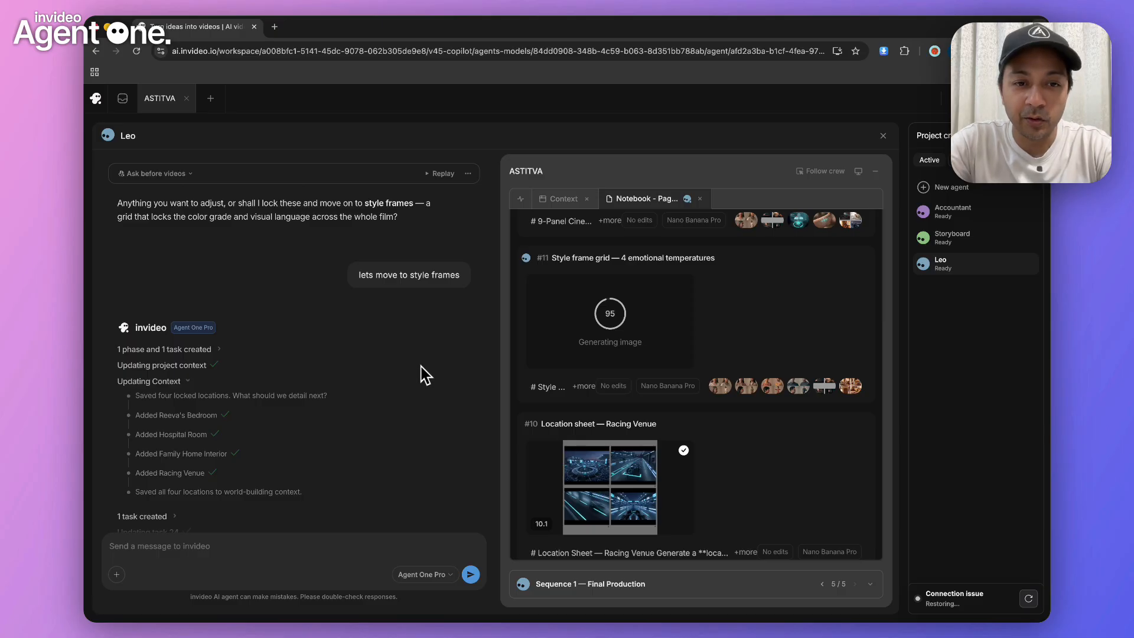
Read the conversation from the style frames request through the agent's advice on shot lists and its question about dialogue
scroll(424, 374, "down", 1)
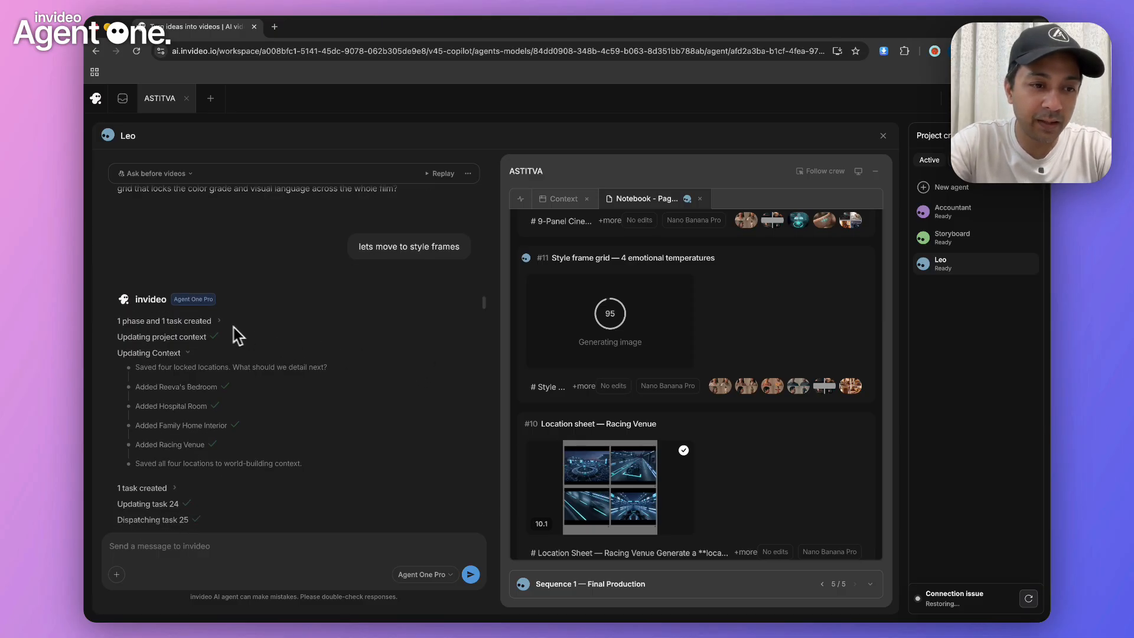
scroll(158, 341, "down", 10)
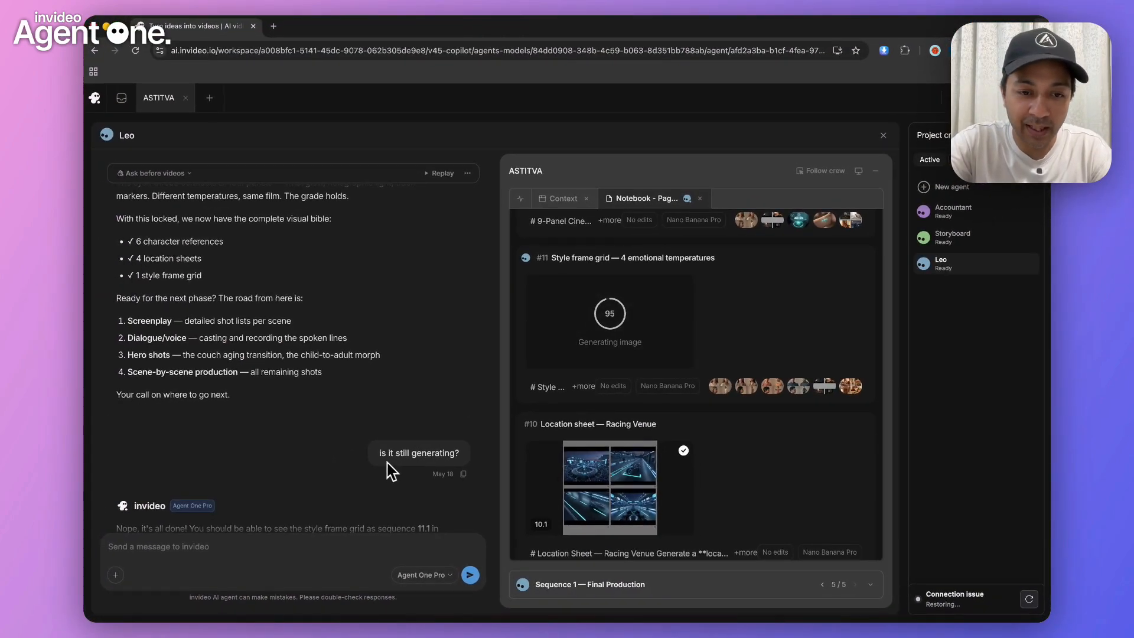
scroll(429, 455, "down", 4)
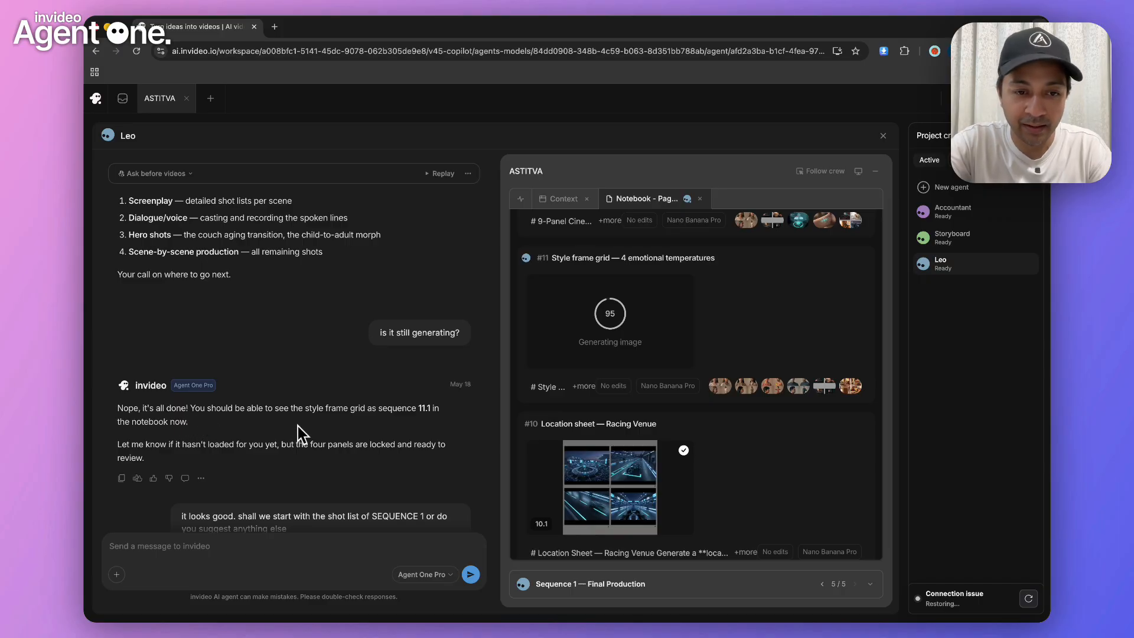
scroll(304, 435, "down", 2)
scroll(304, 435, "down", 1)
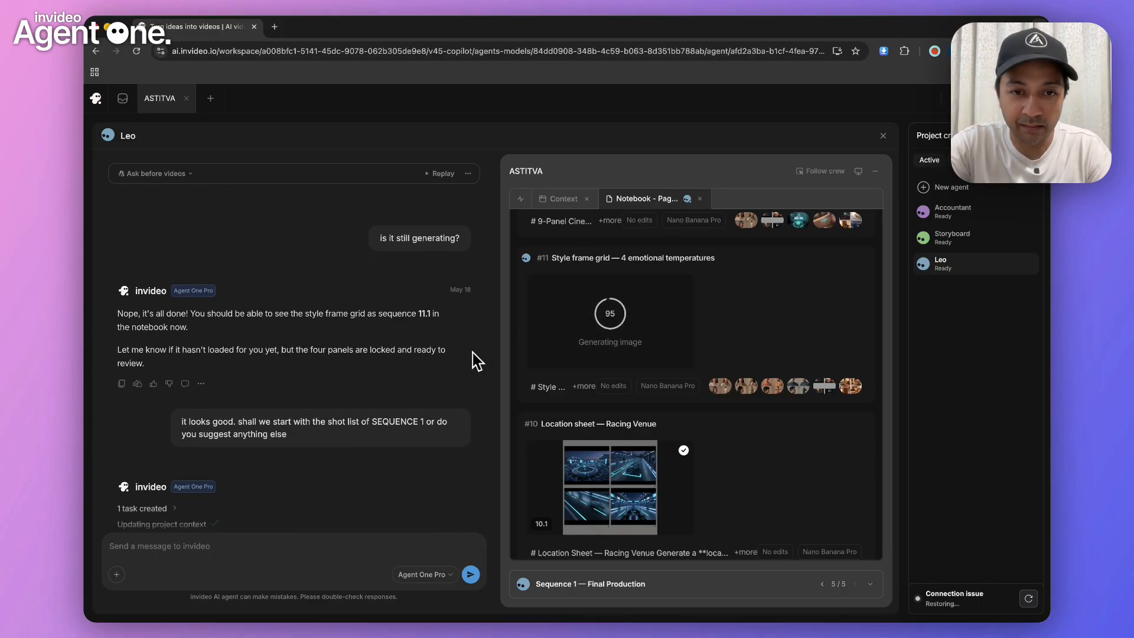
scroll(420, 329, "down", 2)
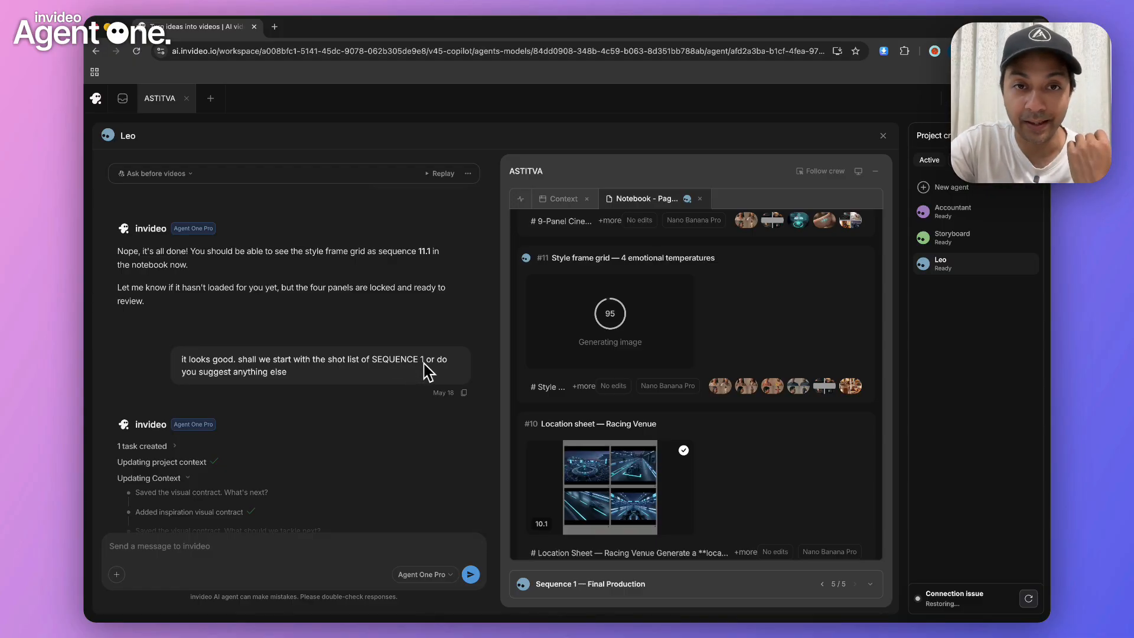
scroll(428, 372, "down", 5)
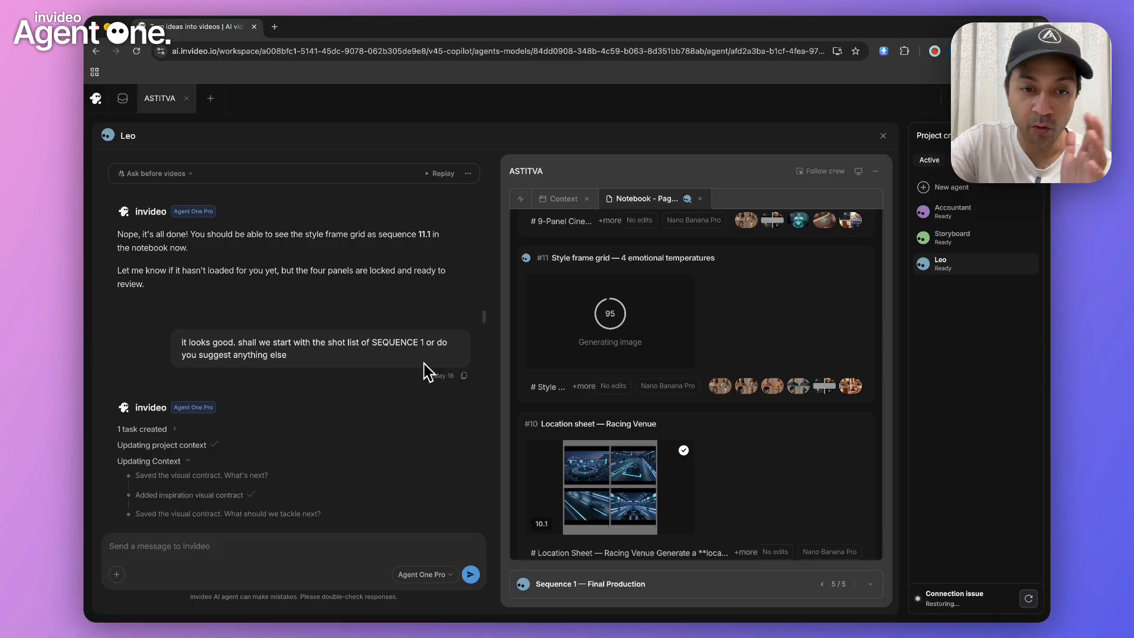
scroll(428, 372, "down", 2)
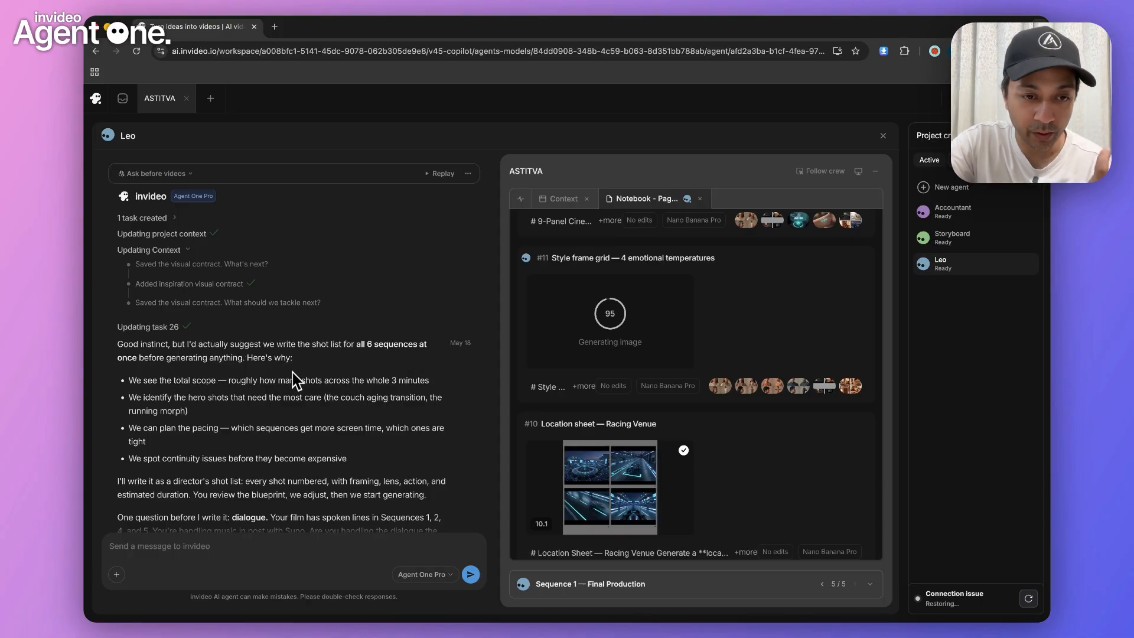
scroll(305, 373, "down", 2)
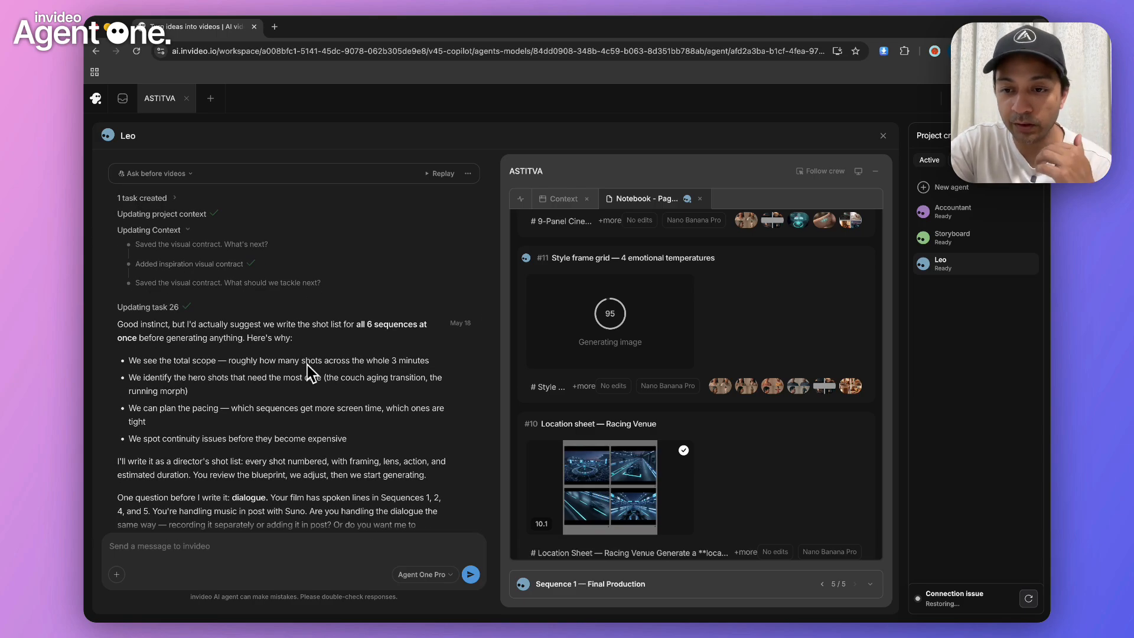
scroll(307, 366, "down", 5)
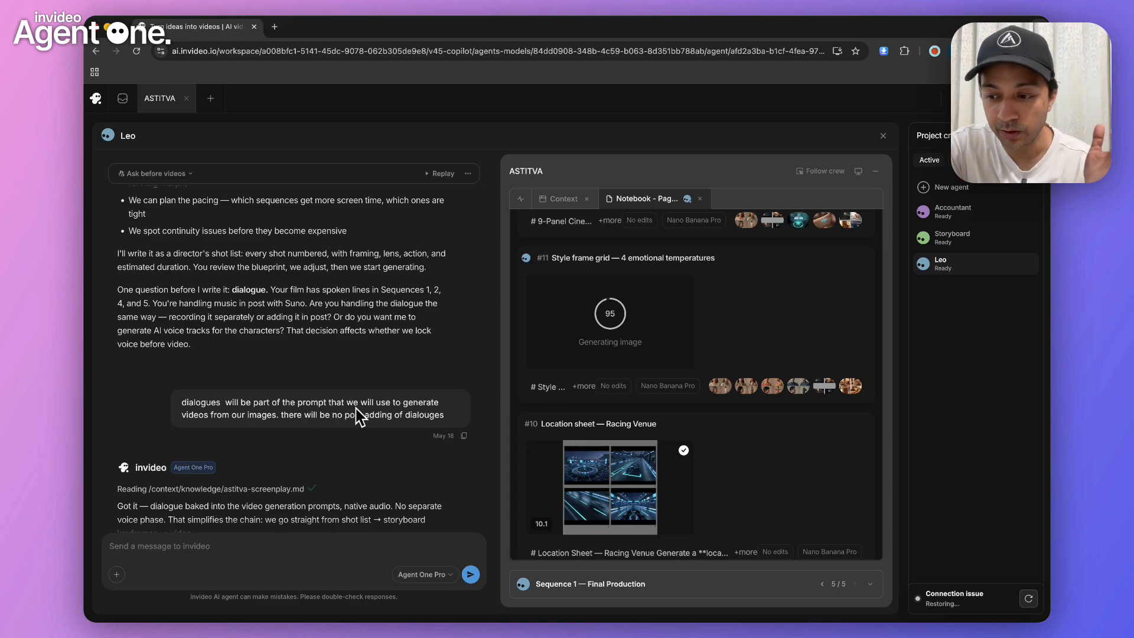
Review the director's shot list for Sequences 1 through 5, including framing, action, dialogue and durations
scroll(357, 416, "down", 5)
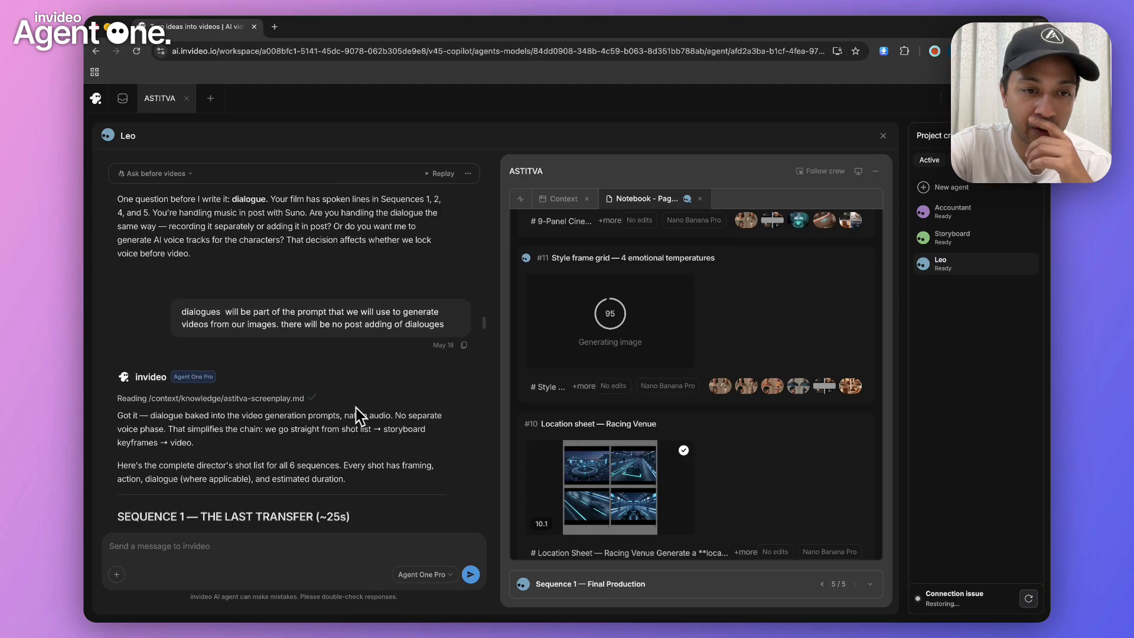
scroll(357, 416, "down", 2)
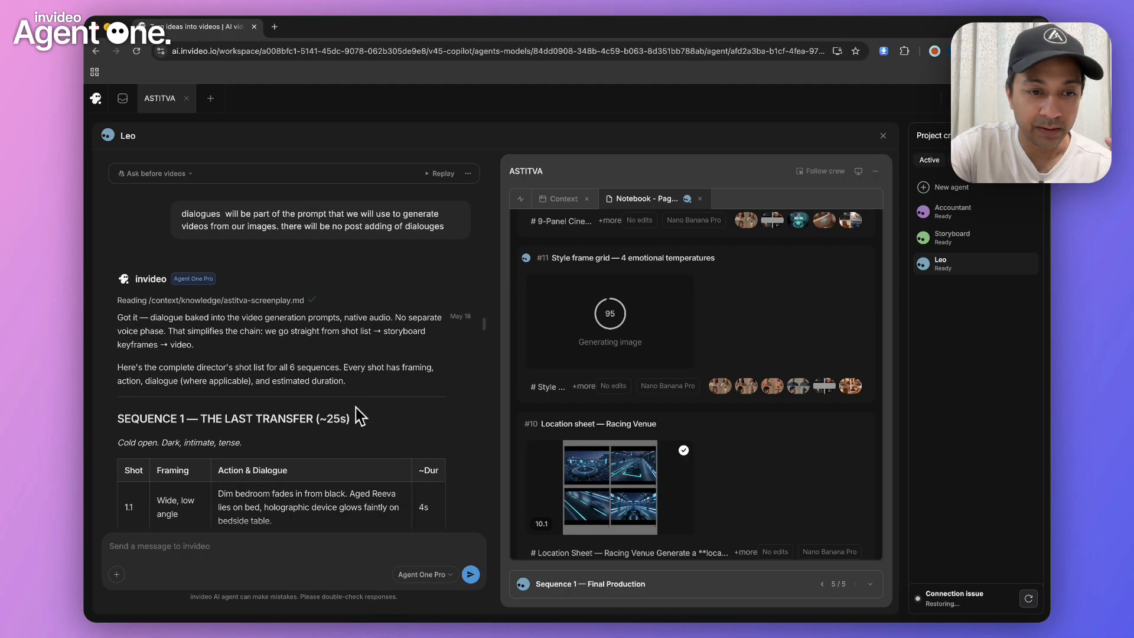
scroll(334, 378, "down", 3)
scroll(334, 378, "down", 3)
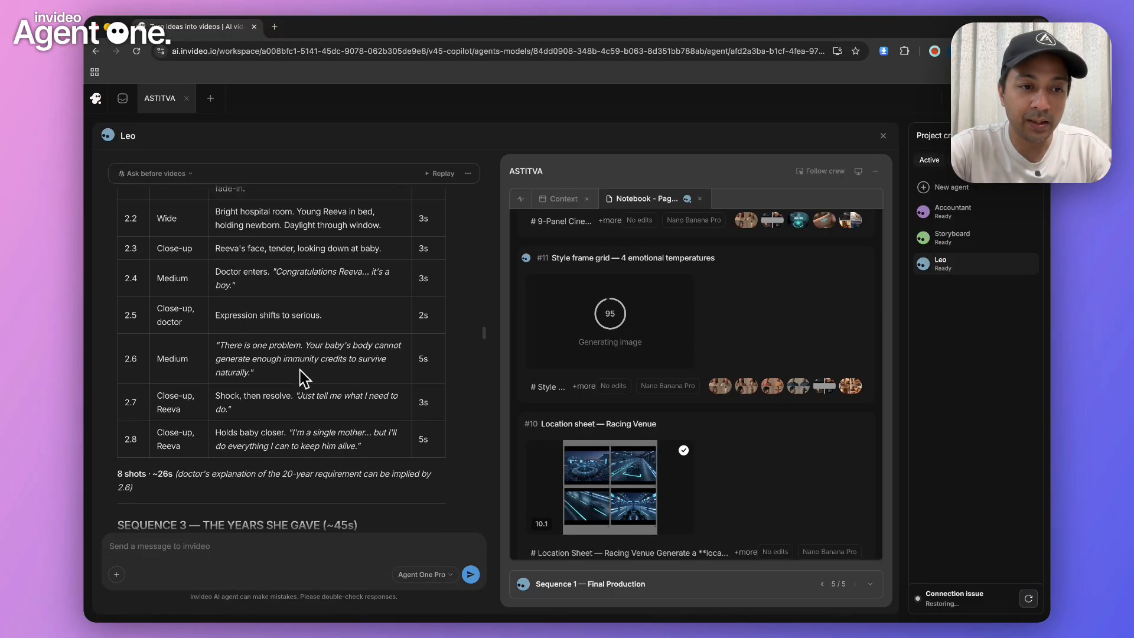
scroll(302, 378, "down", 7)
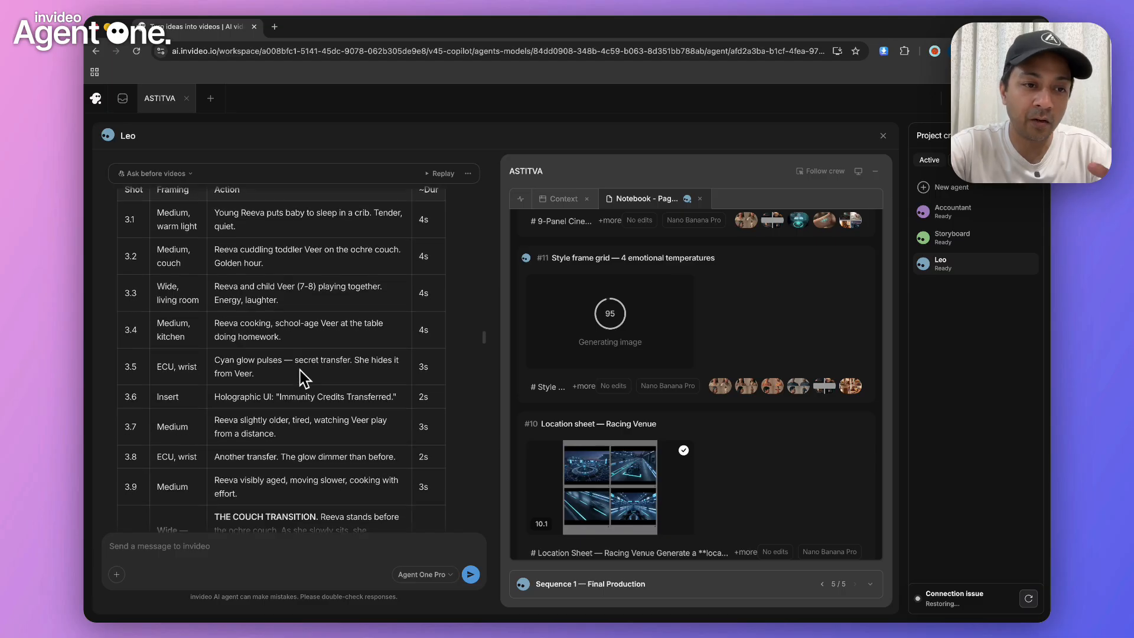
scroll(302, 377, "down", 5)
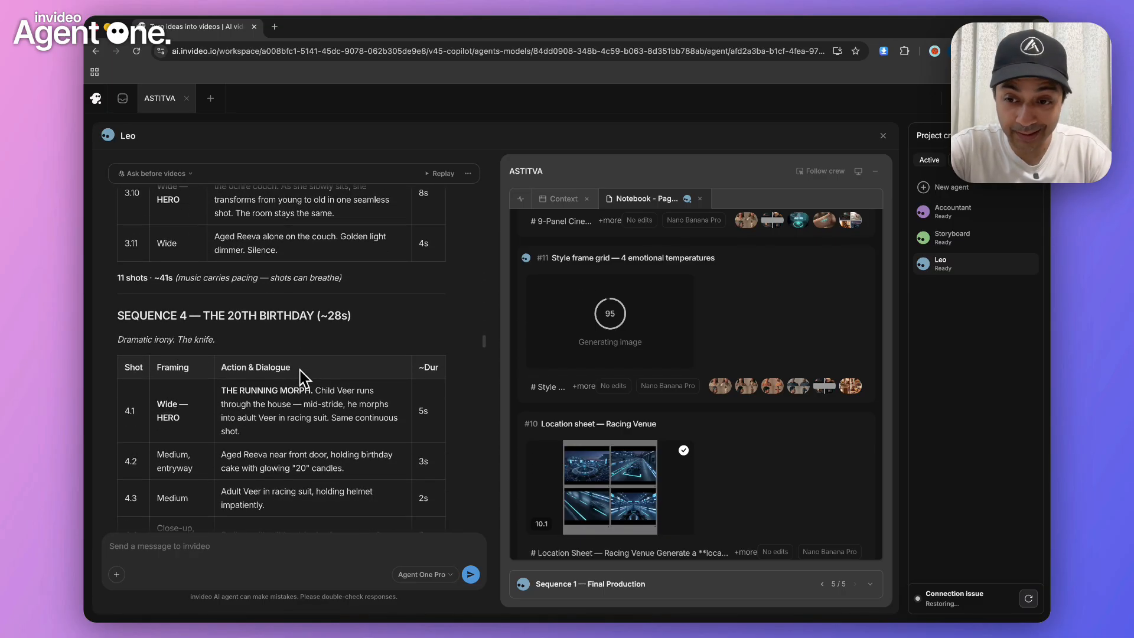
scroll(302, 378, "down", 5)
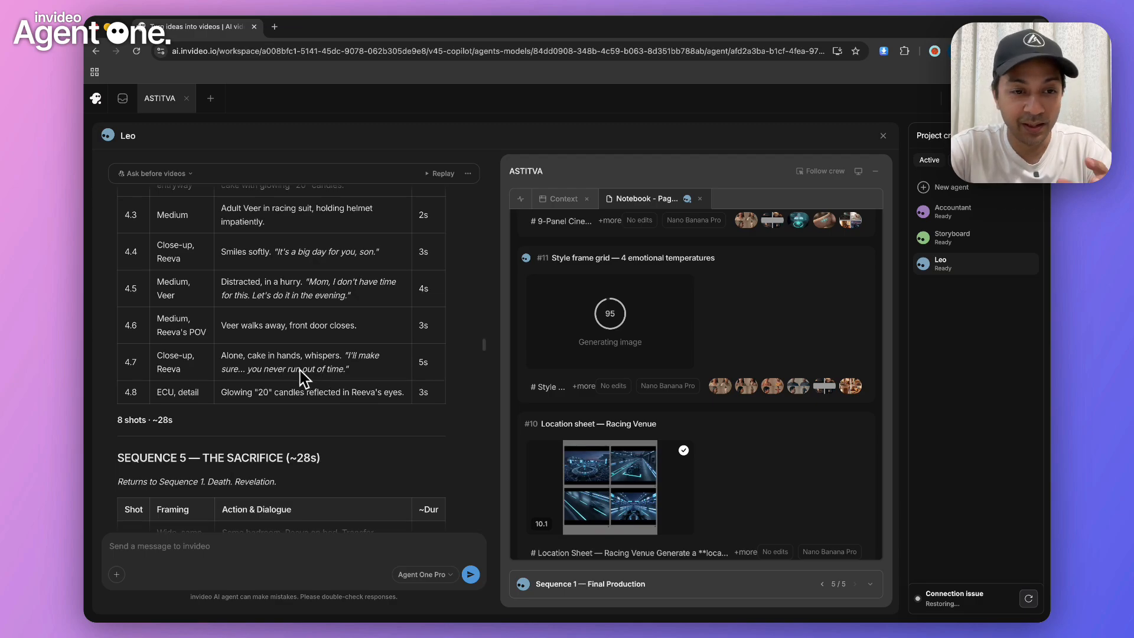
scroll(302, 378, "down", 5)
scroll(302, 378, "down", 5)
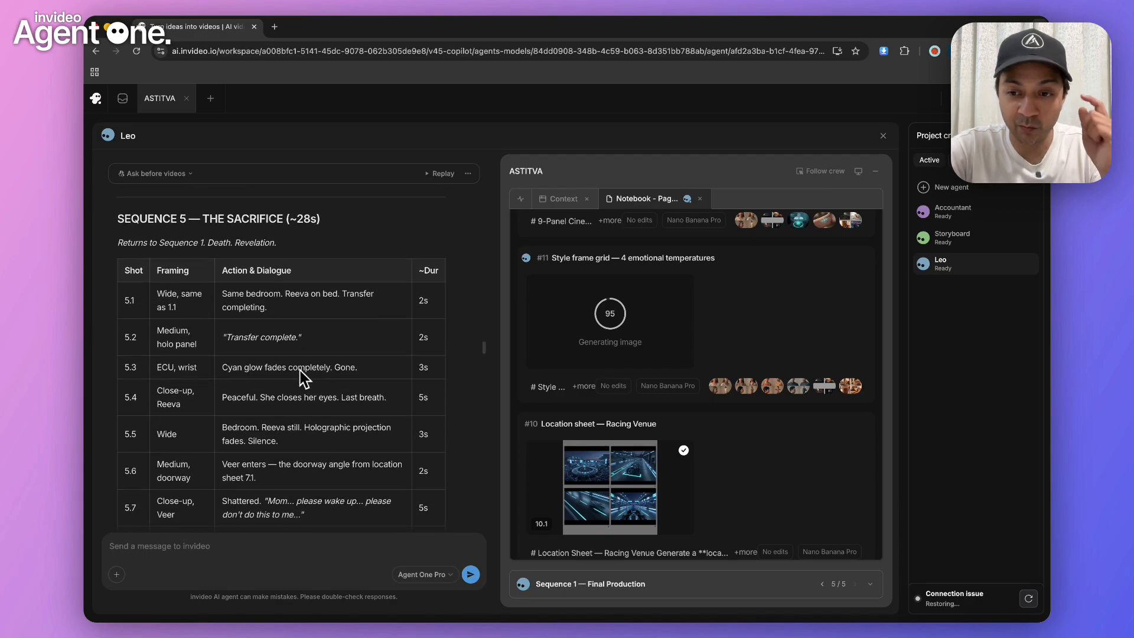
scroll(302, 378, "down", 1)
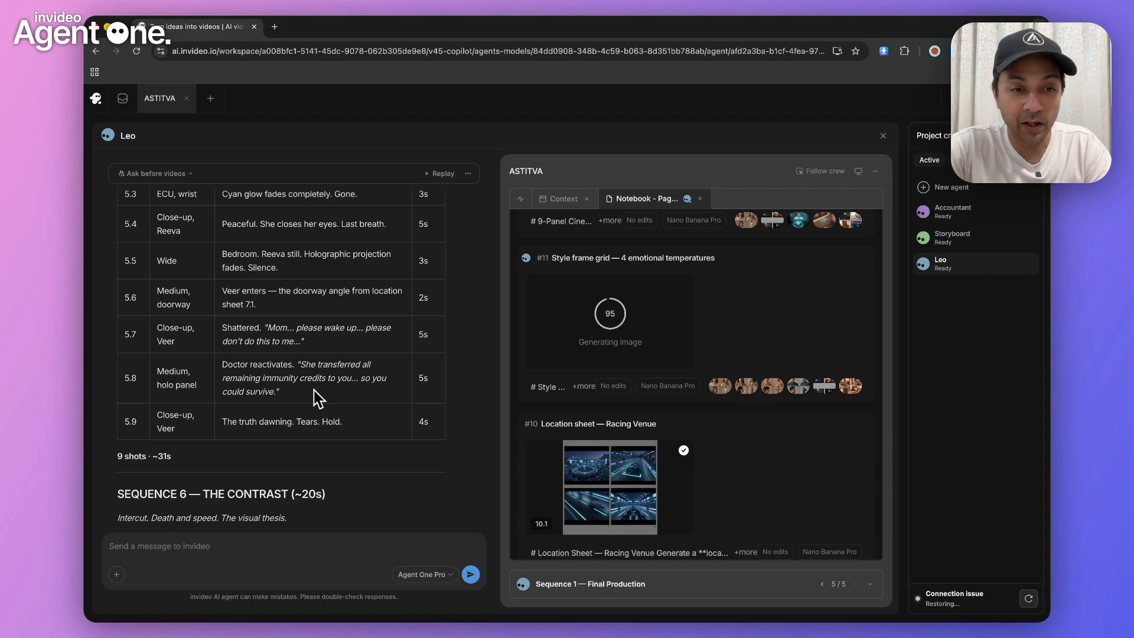
Recheck the Sequence 5 shots and read on through Sequence 6, the summary table and the generation plan to the storyboard request
scroll(319, 396, "up", 3)
scroll(318, 399, "up", 1)
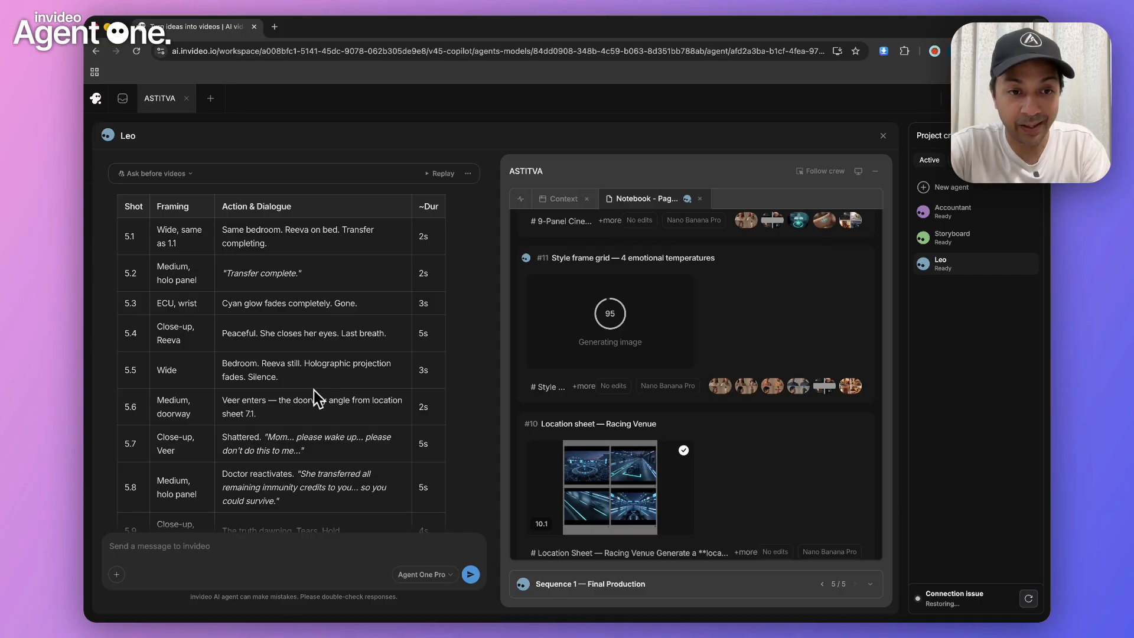
scroll(318, 399, "down", 8)
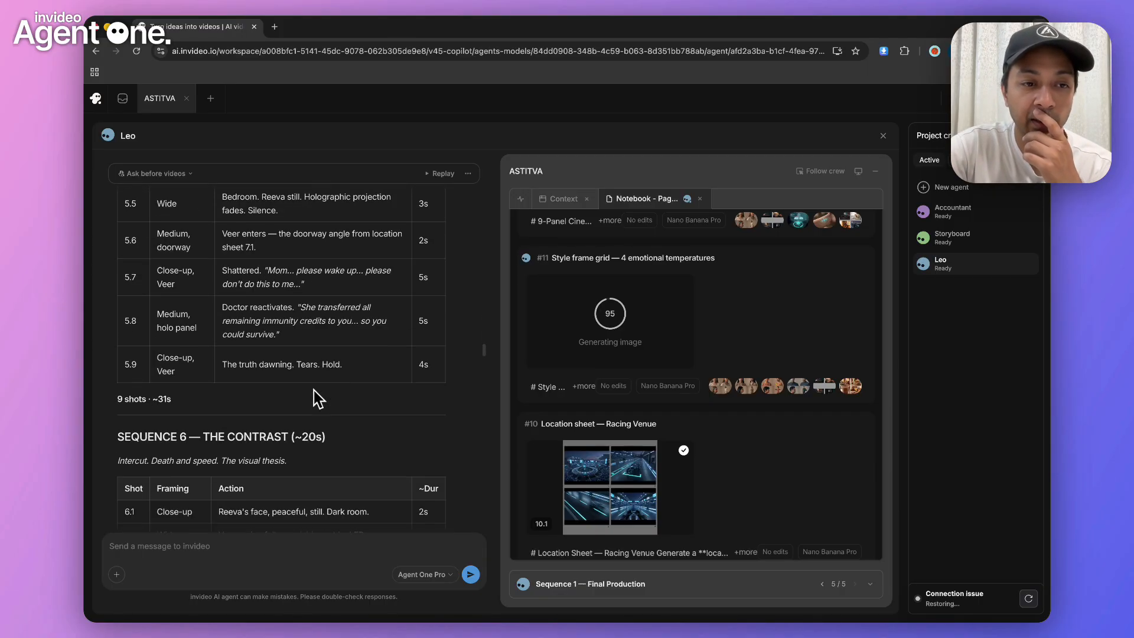
scroll(318, 398, "down", 10)
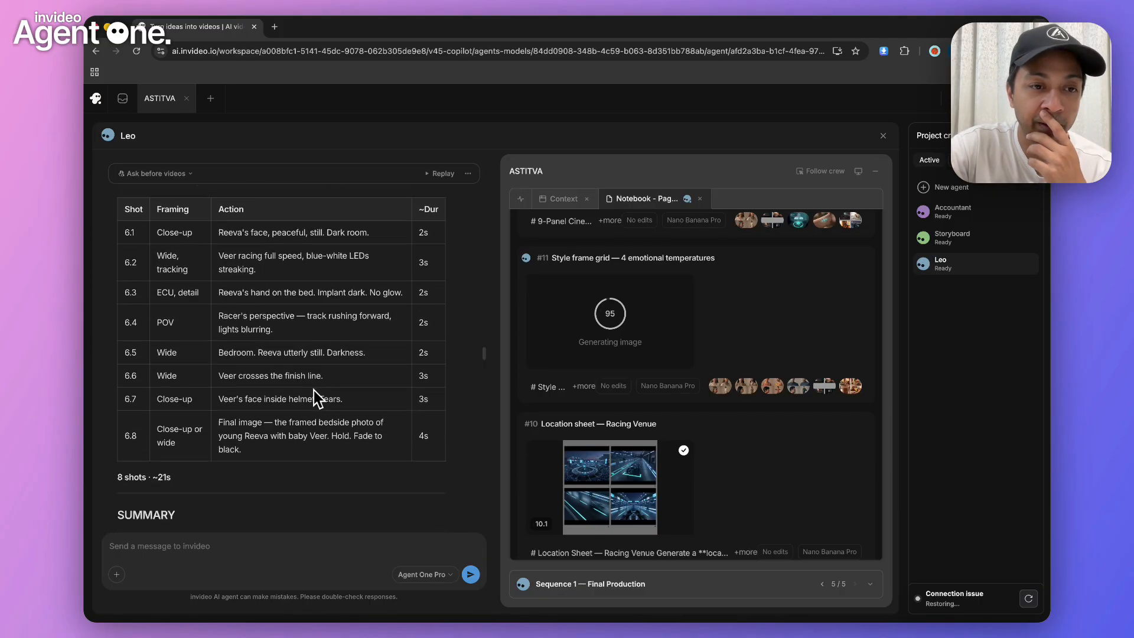
scroll(317, 399, "down", 2)
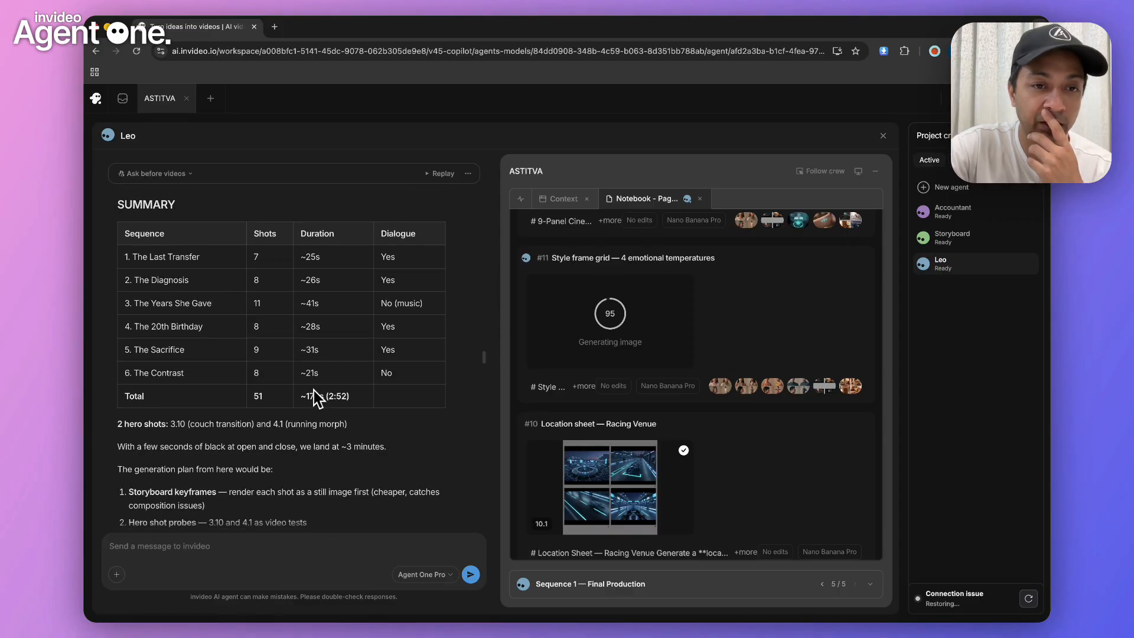
scroll(317, 398, "down", 7)
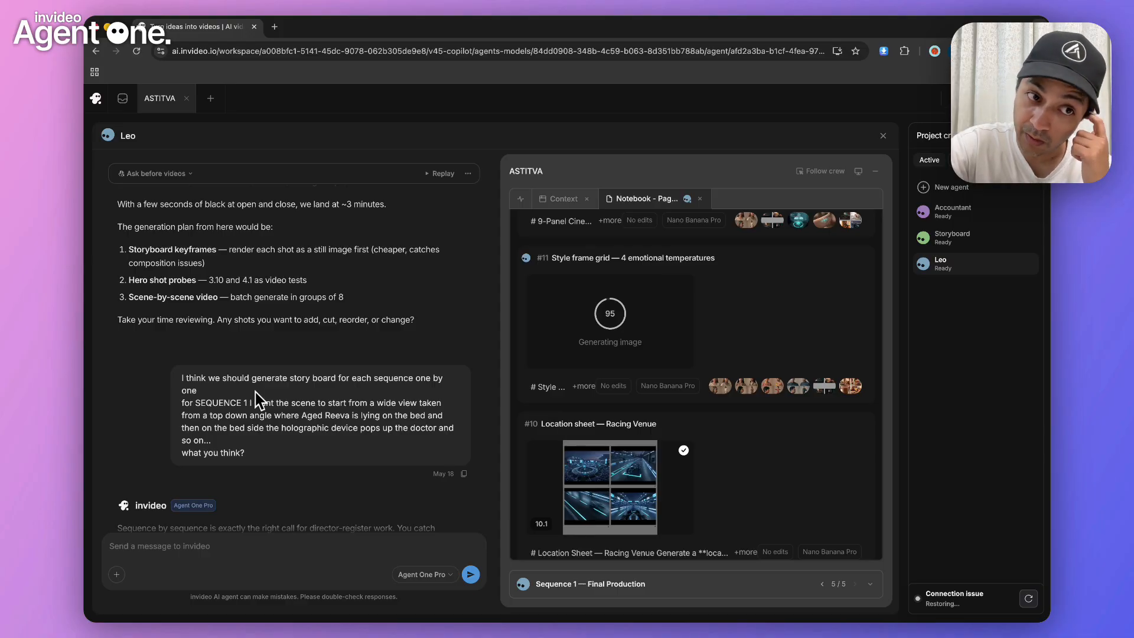
Read the Sequence 1 storyboard request and the agent's proposed 9-panel layout, through to the go-ahead message
scroll(258, 402, "up", 1)
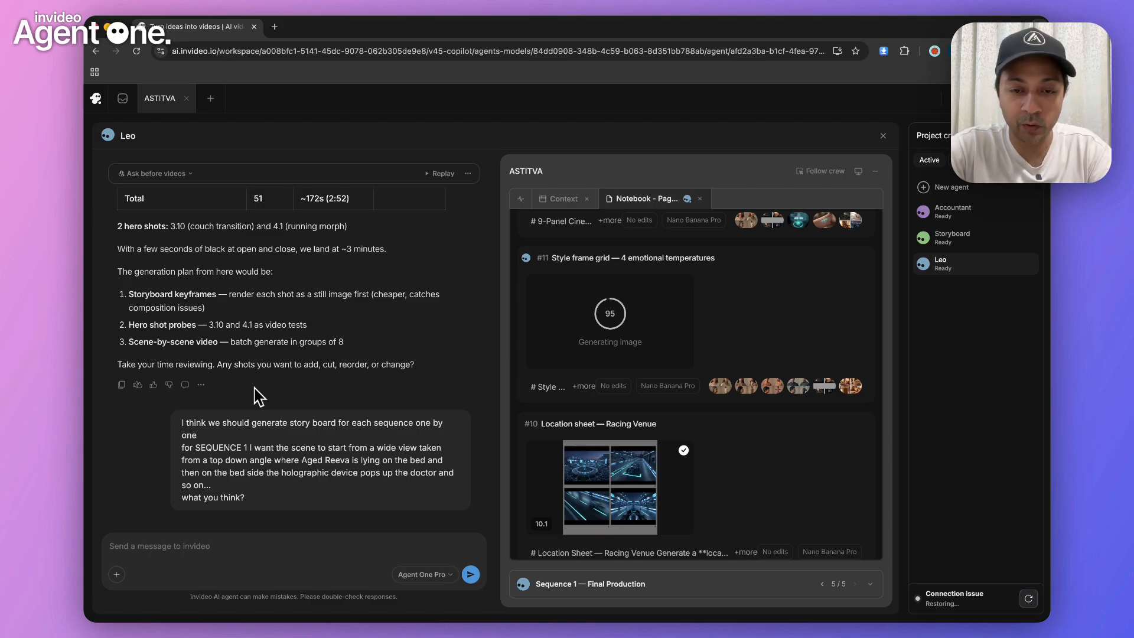
scroll(321, 462, "down", 4)
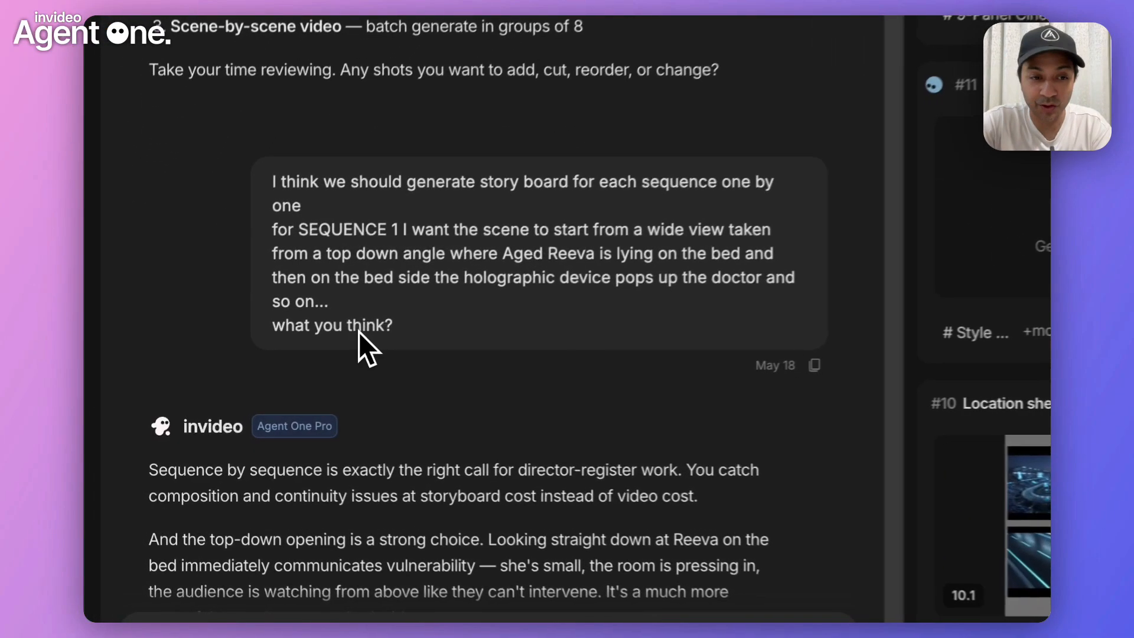
double_click(227, 384)
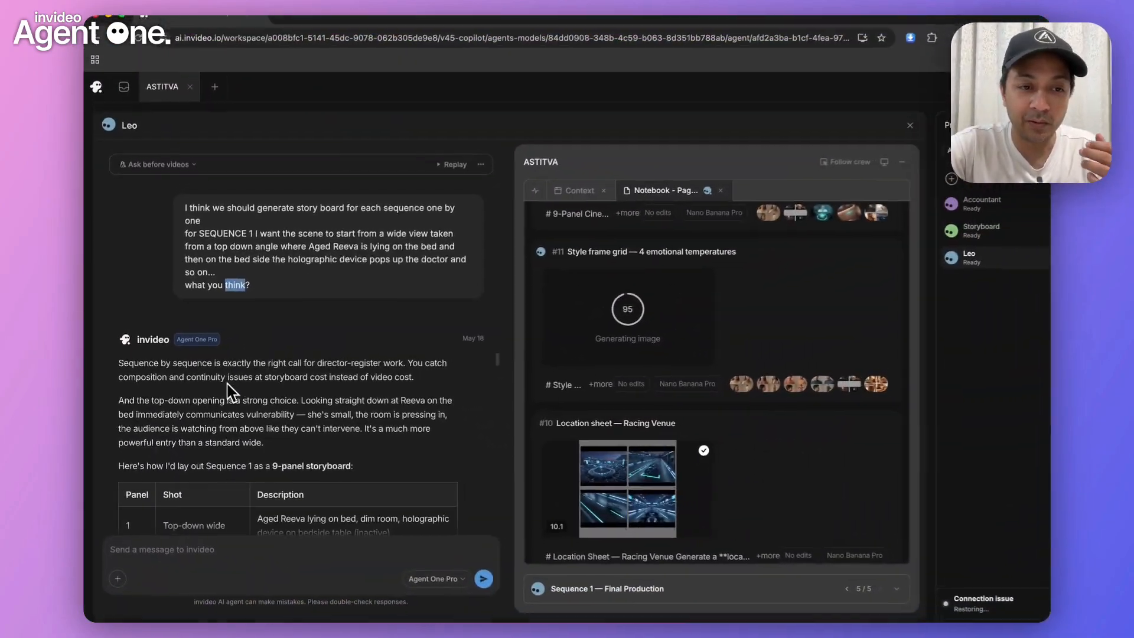
scroll(245, 388, "down", 3)
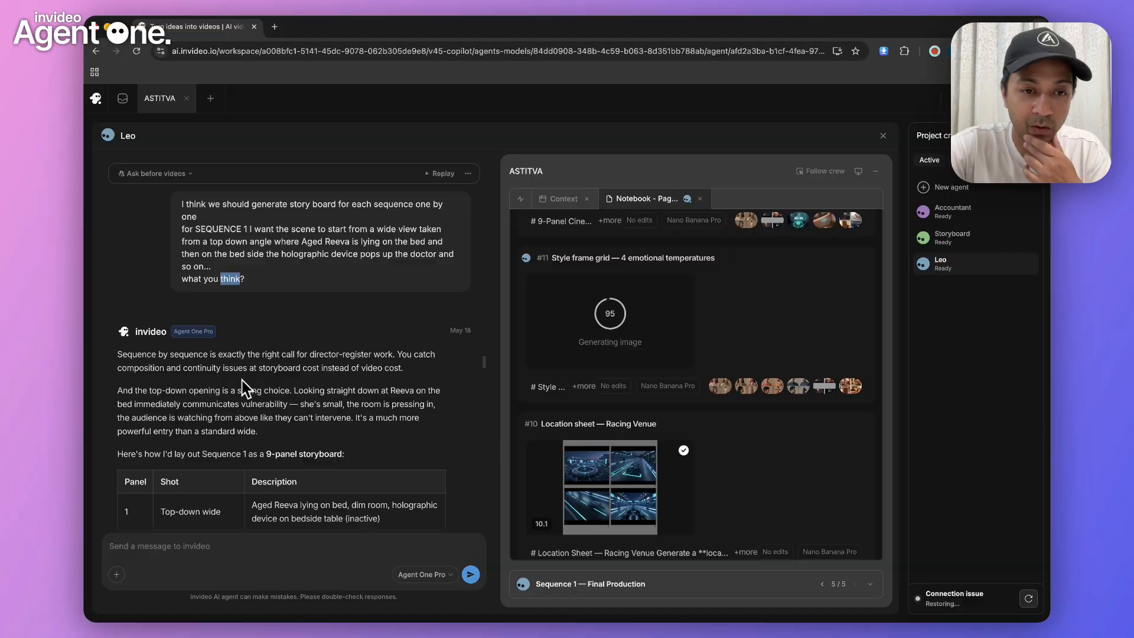
scroll(244, 388, "down", 5)
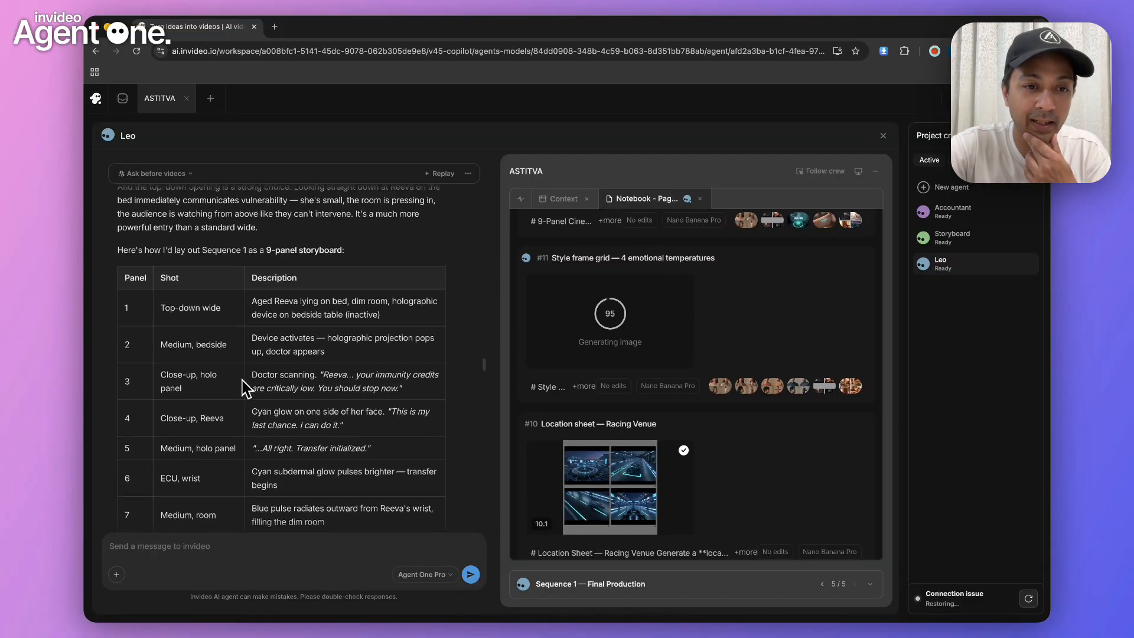
scroll(245, 388, "down", 3)
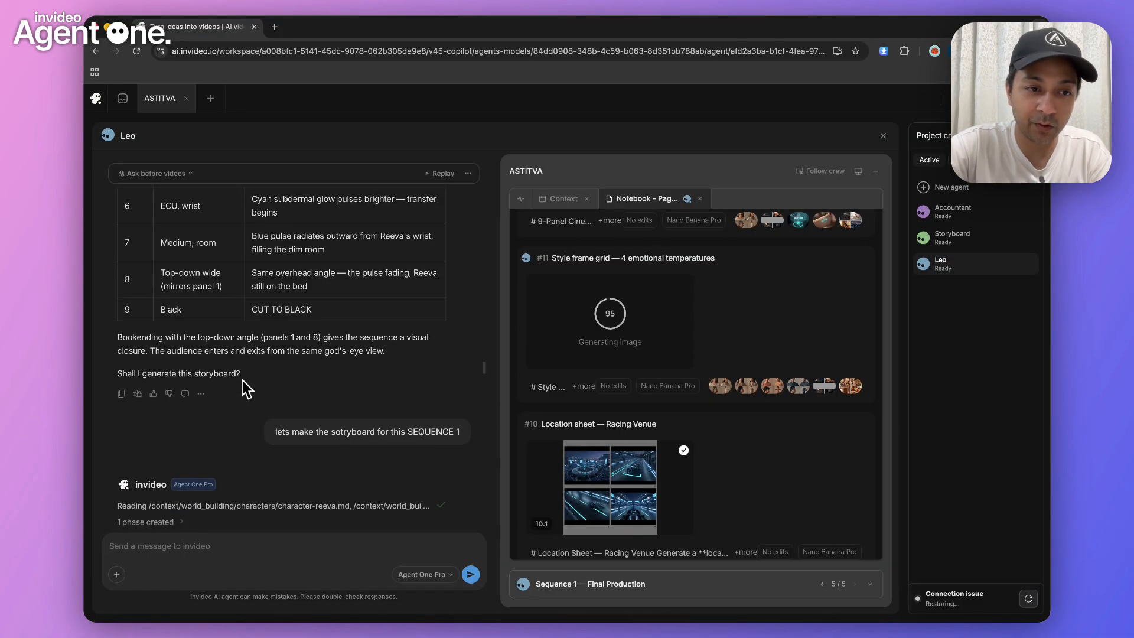
scroll(248, 386, "down", 2)
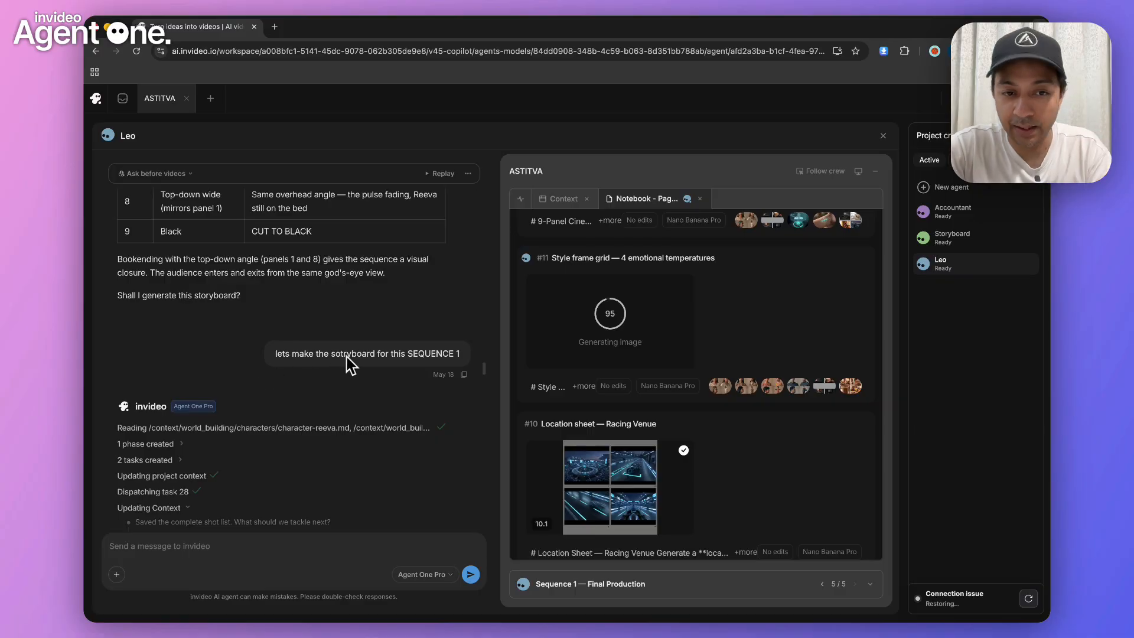
Review the agent's generation log for the Sequence 1 storyboard and inspect storyboard 12.2 enlarged
scroll(405, 468, "down", 4)
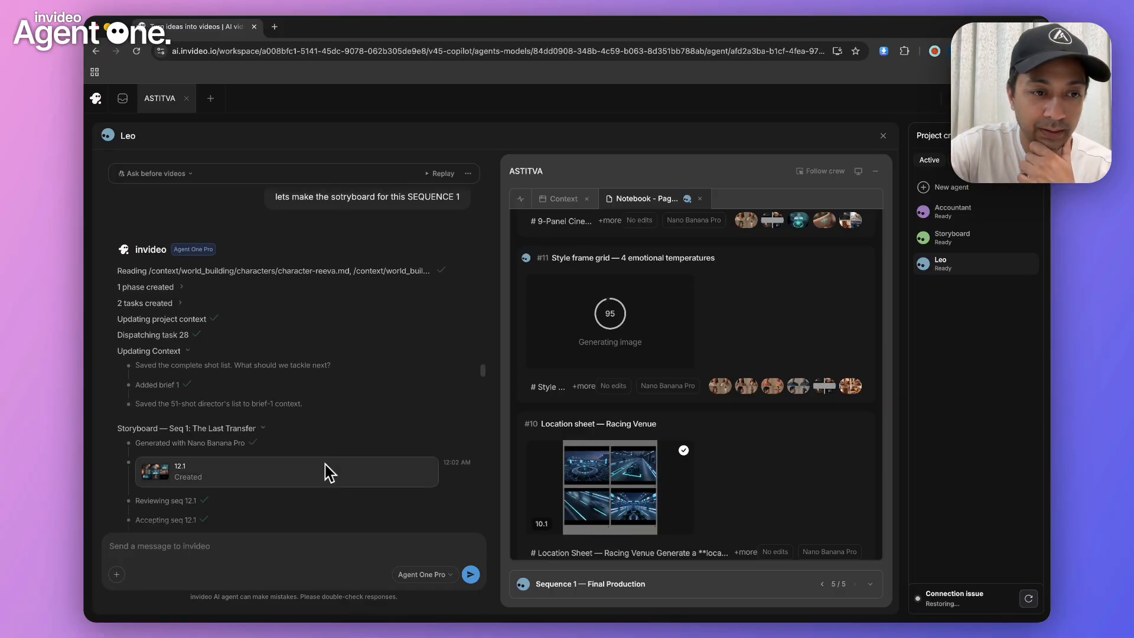
scroll(326, 470, "down", 1)
scroll(326, 470, "down", 2)
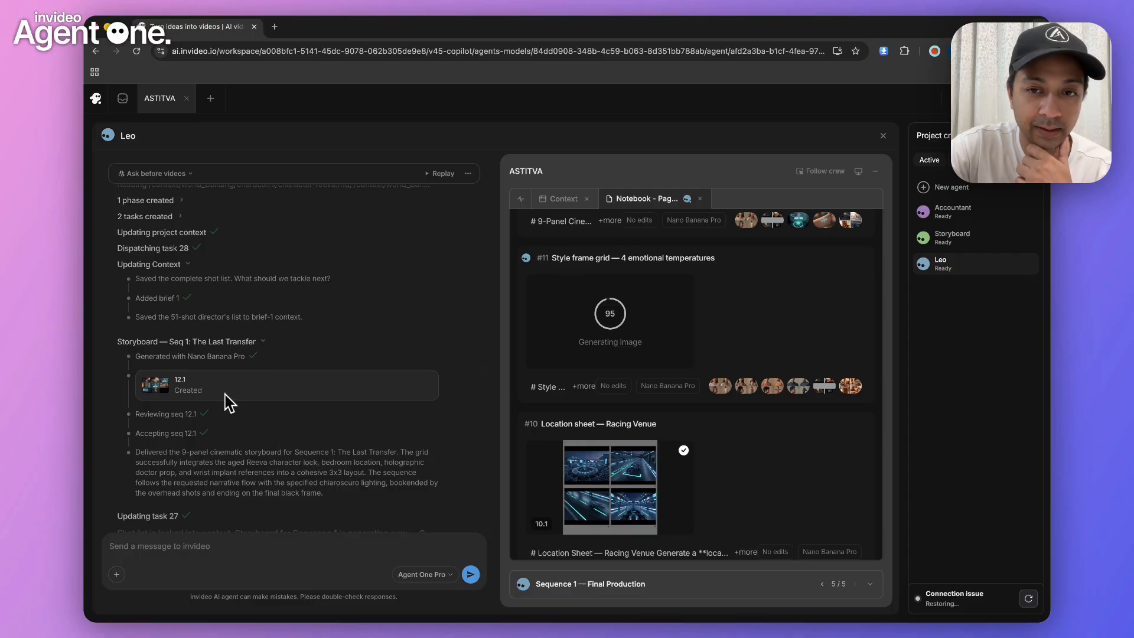
scroll(590, 357, "up", 5)
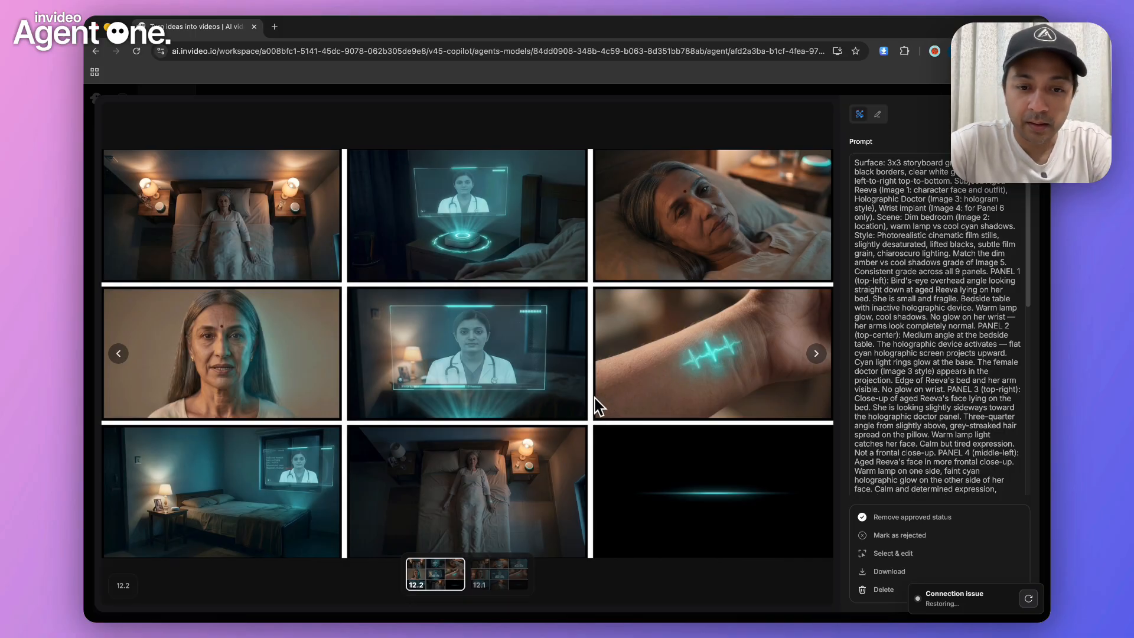
key("Escape")
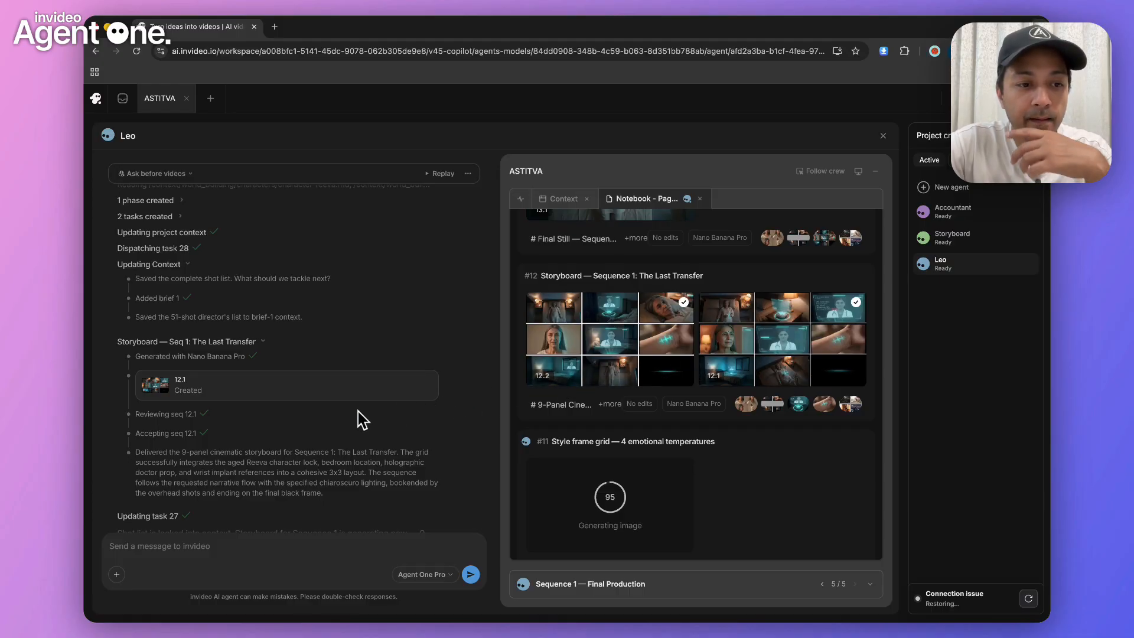
Read the agent's walkthrough of storyboard 12.1 and the corrections message about glowing hands, checking them against the enlarged storyboard 12.2
scroll(362, 419, "down", 3)
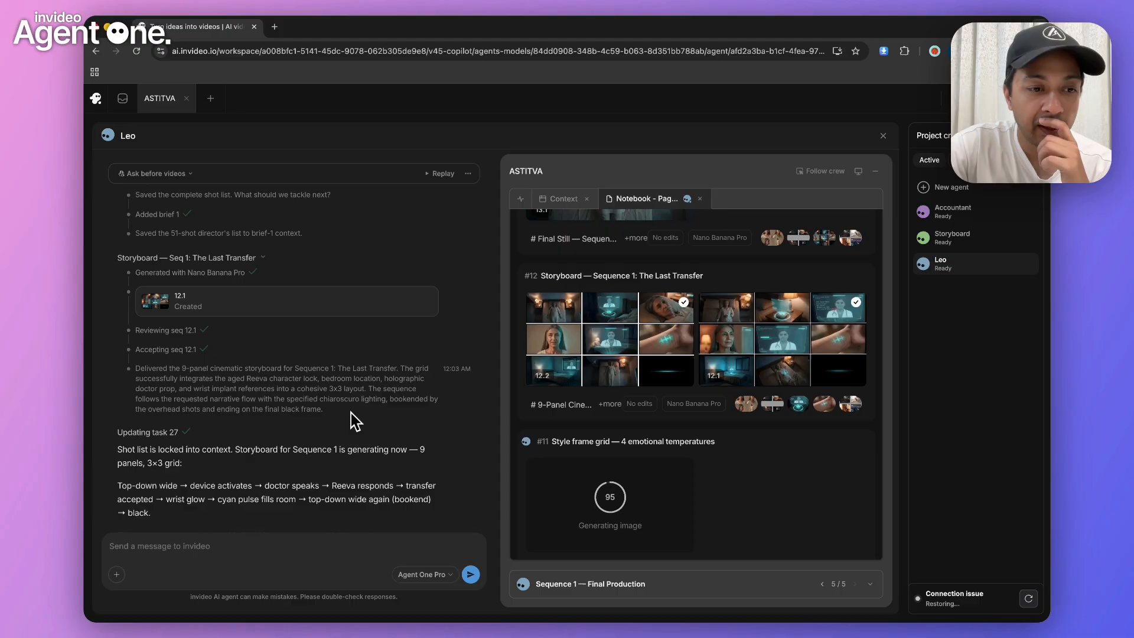
scroll(356, 420, "down", 2)
scroll(352, 420, "down", 5)
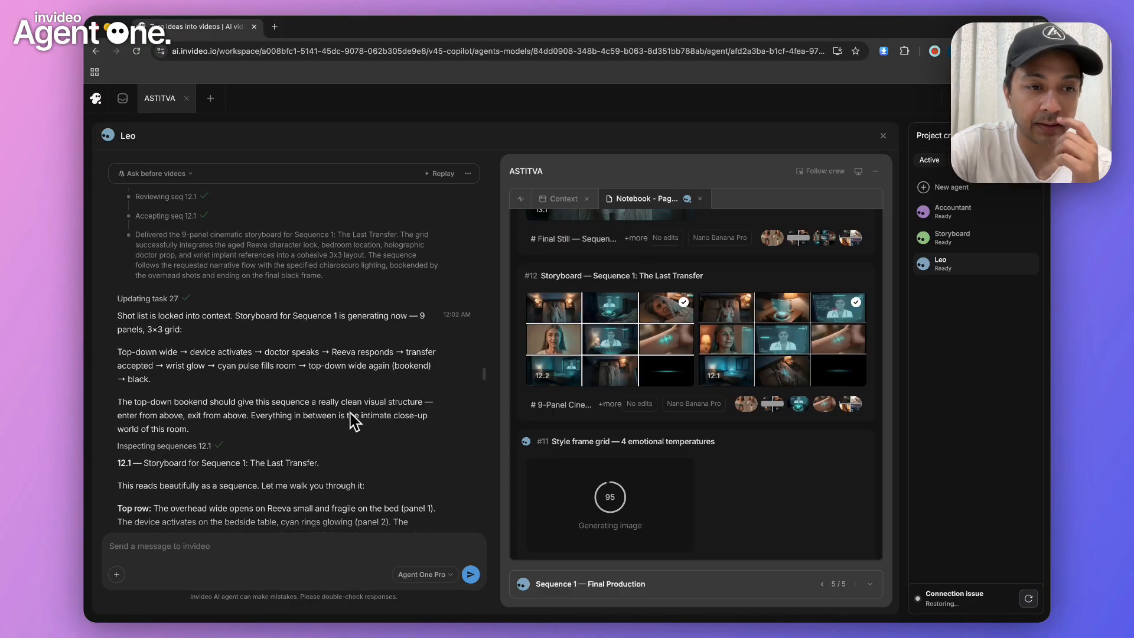
scroll(353, 420, "down", 11)
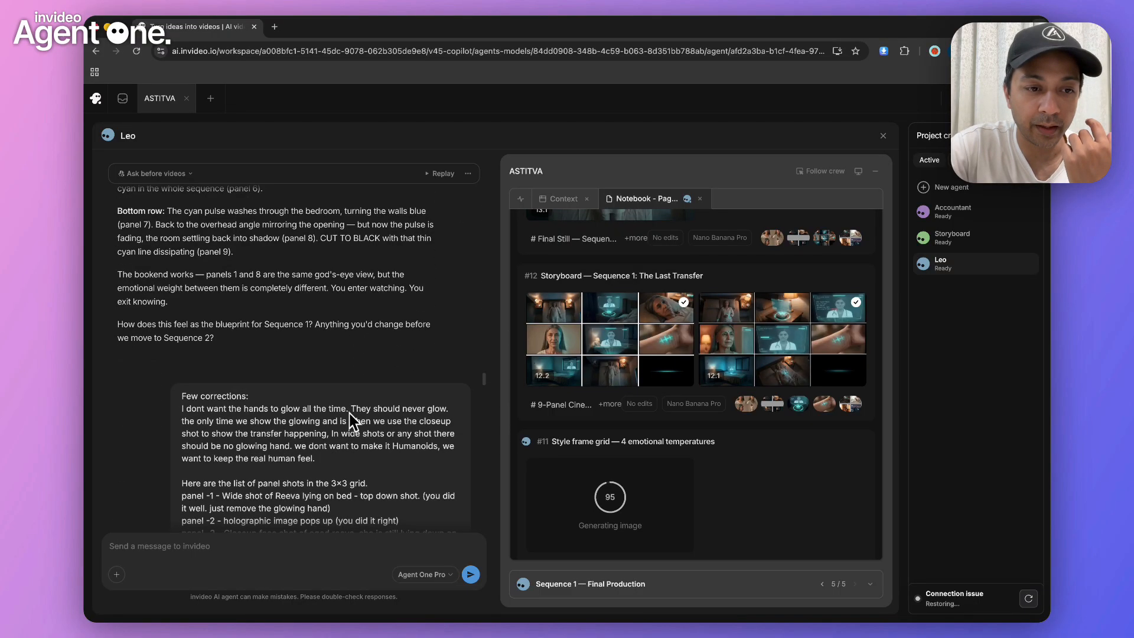
scroll(349, 413, "down", 2)
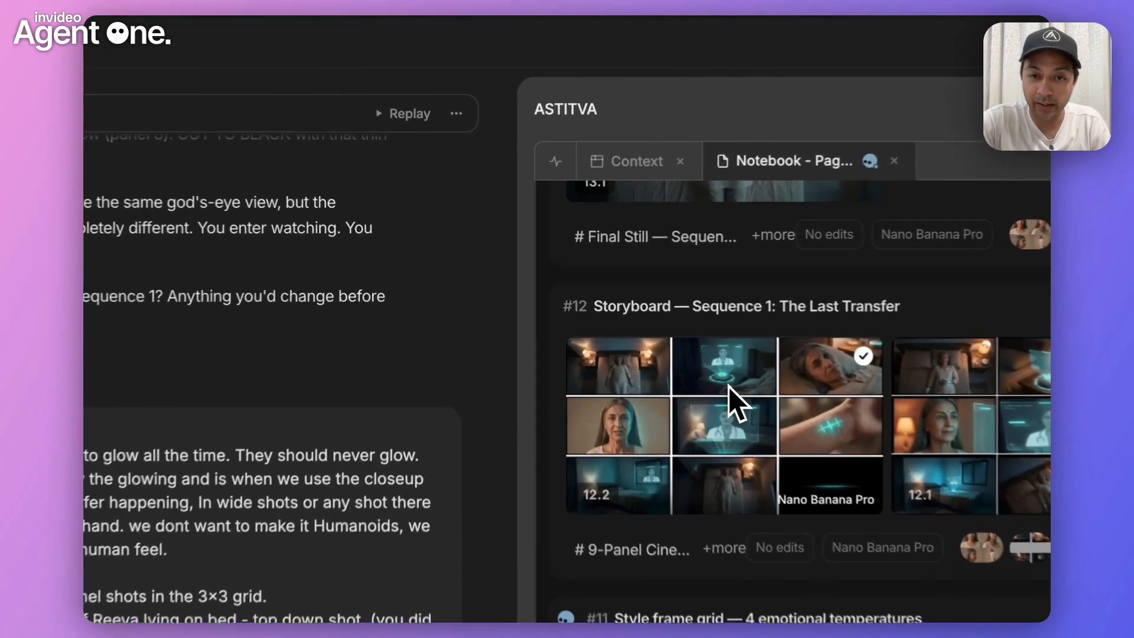
left_click(729, 387)
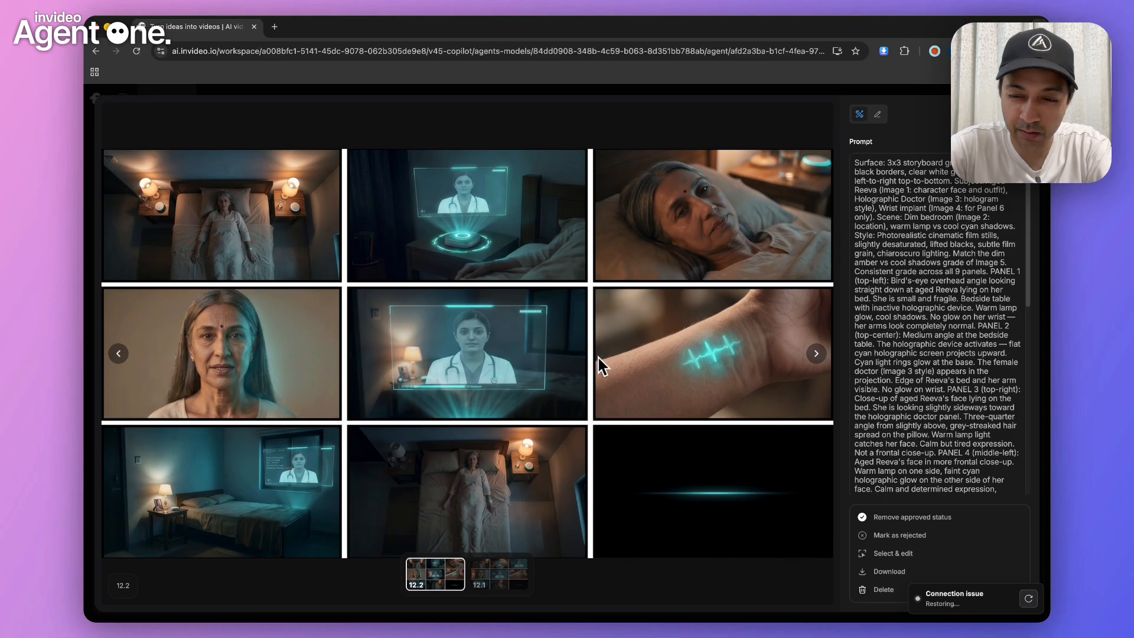
key("Escape")
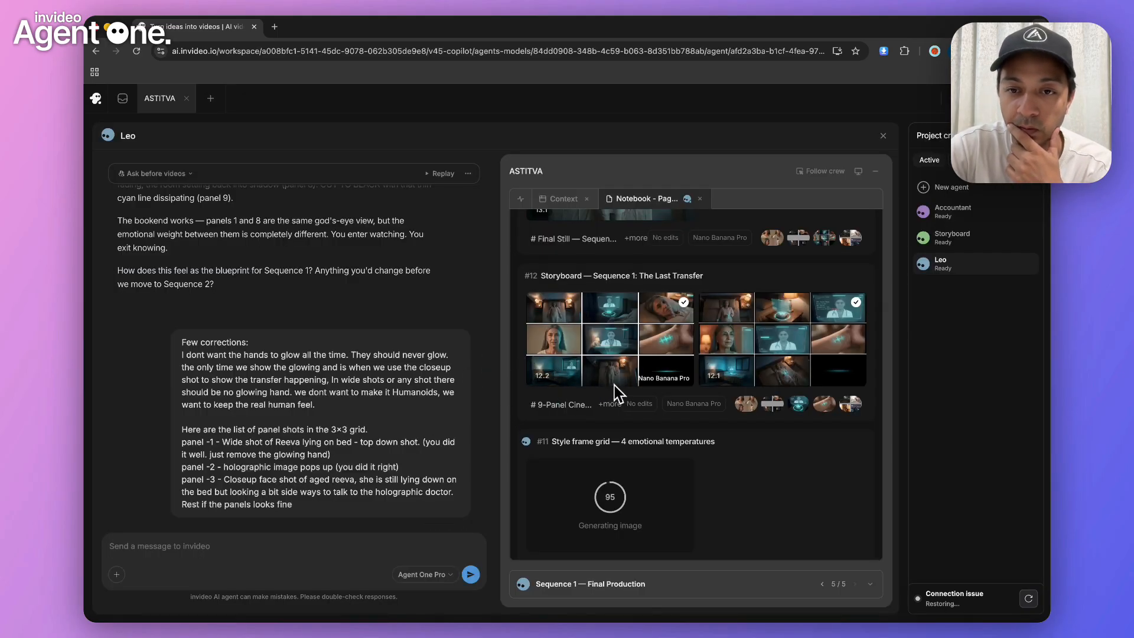
Check the Sequence 1 stills and storyboards in the notebook, and view the revised storyboard 12.2 from the agent's reply
scroll(617, 389, "up", 5)
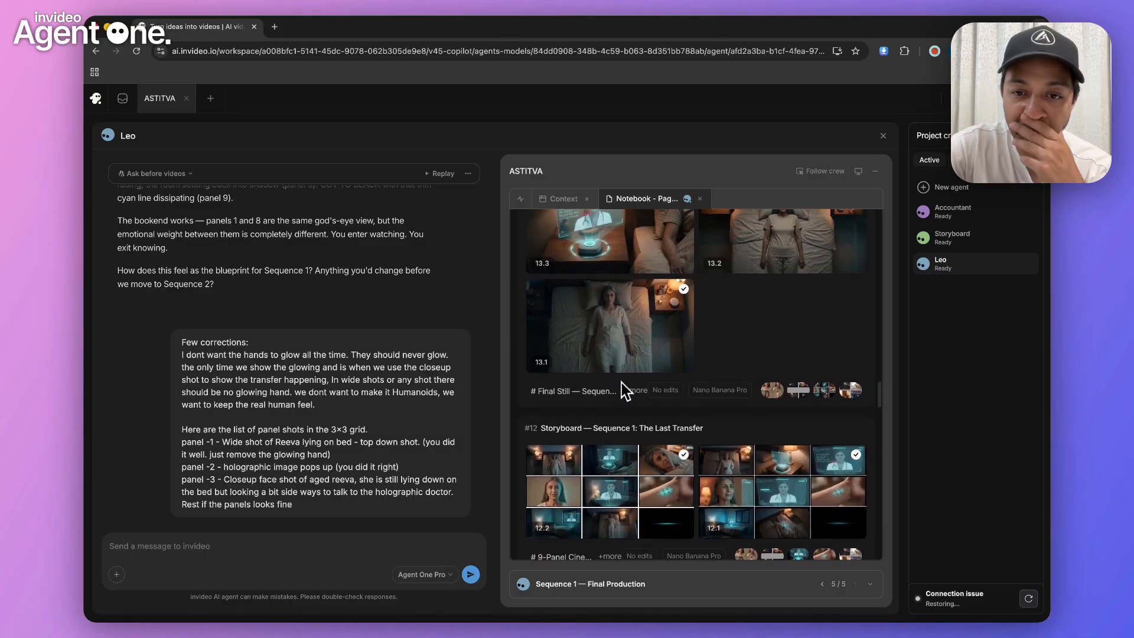
scroll(626, 331, "down", 1)
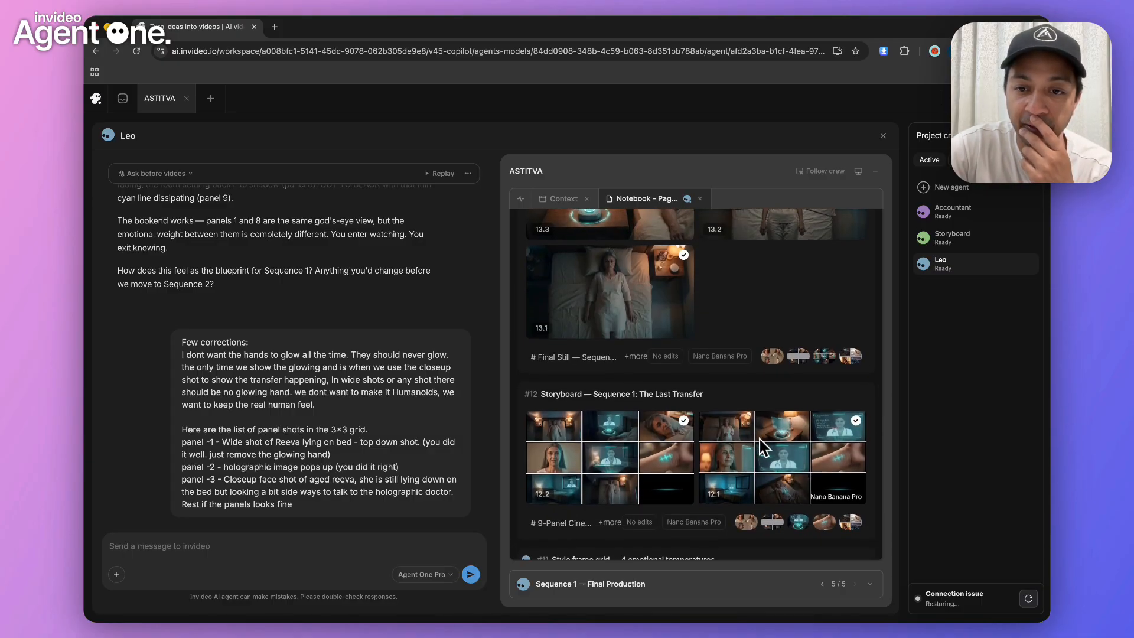
scroll(354, 406, "down", 4)
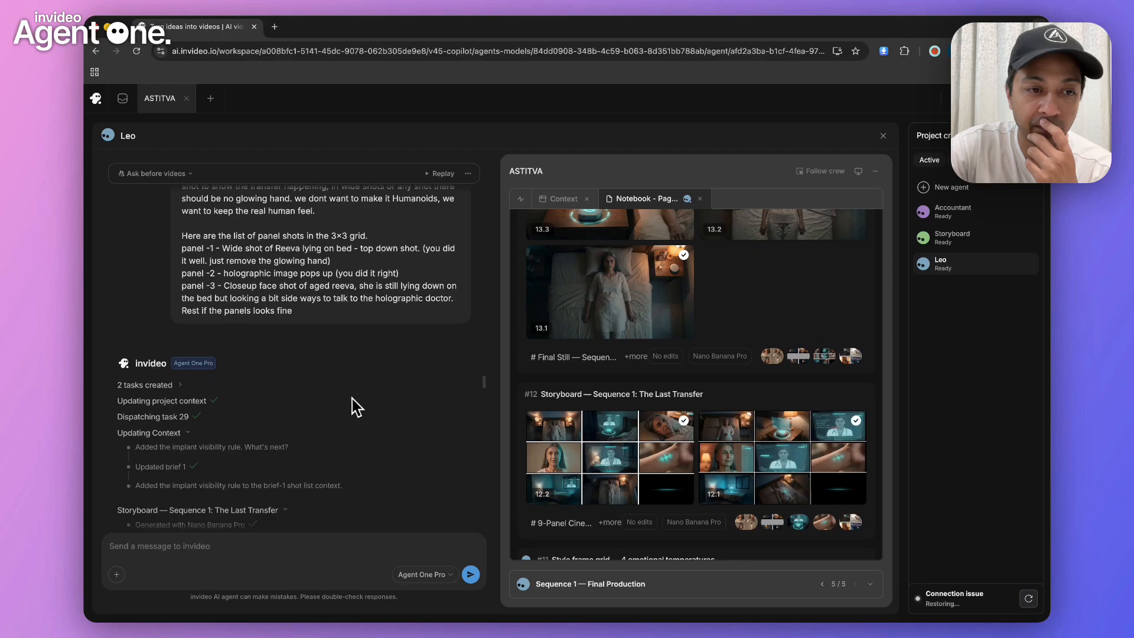
scroll(354, 407, "down", 5)
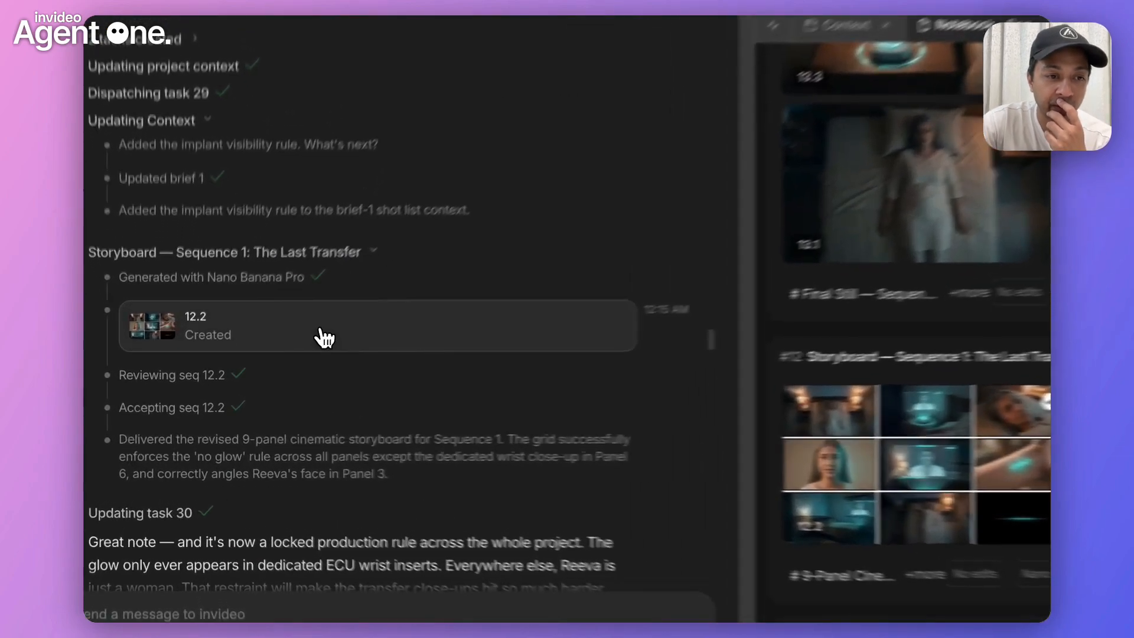
left_click(324, 337)
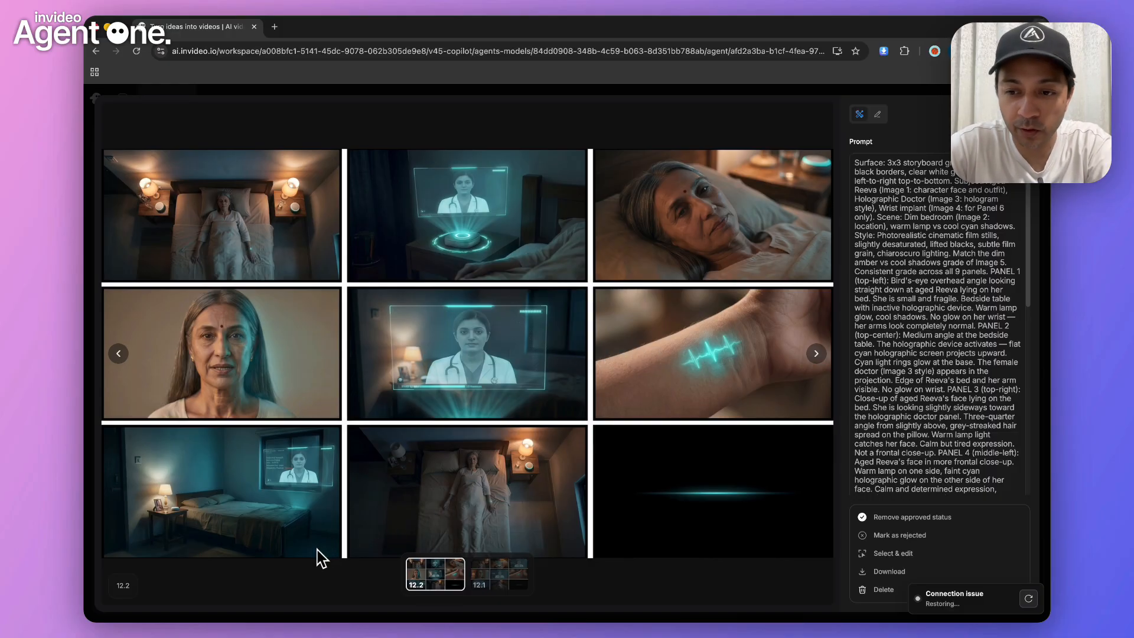
key("Escape")
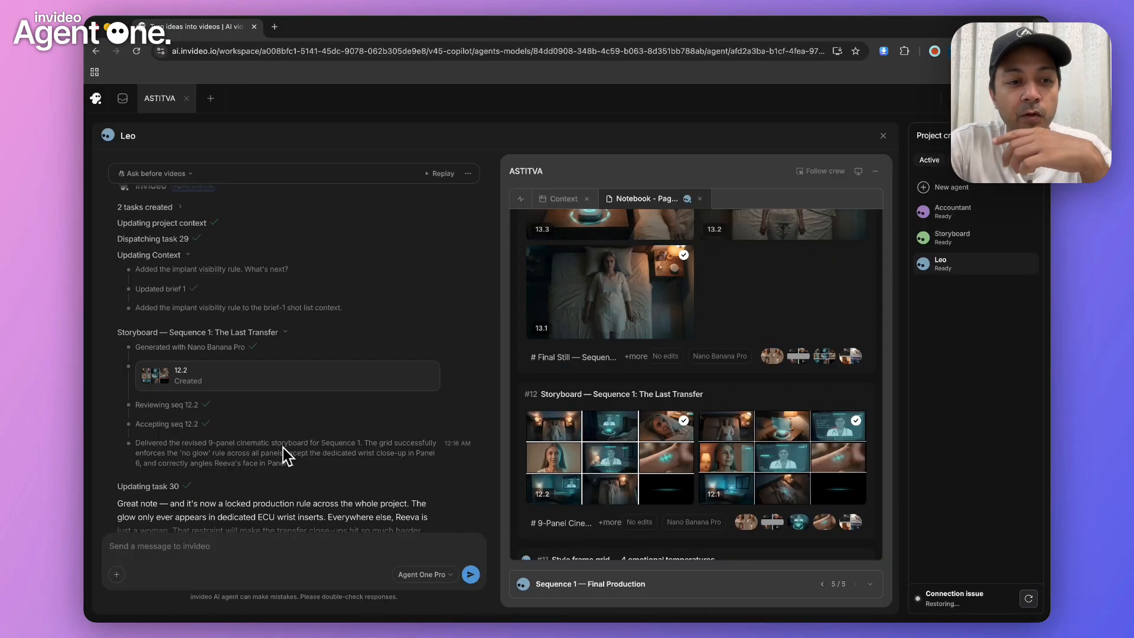
Read the agent's notes on the revised panels 1, 3 and 6 and the follow-up request for final Sequence 1 images and video
scroll(283, 447, "down", 2)
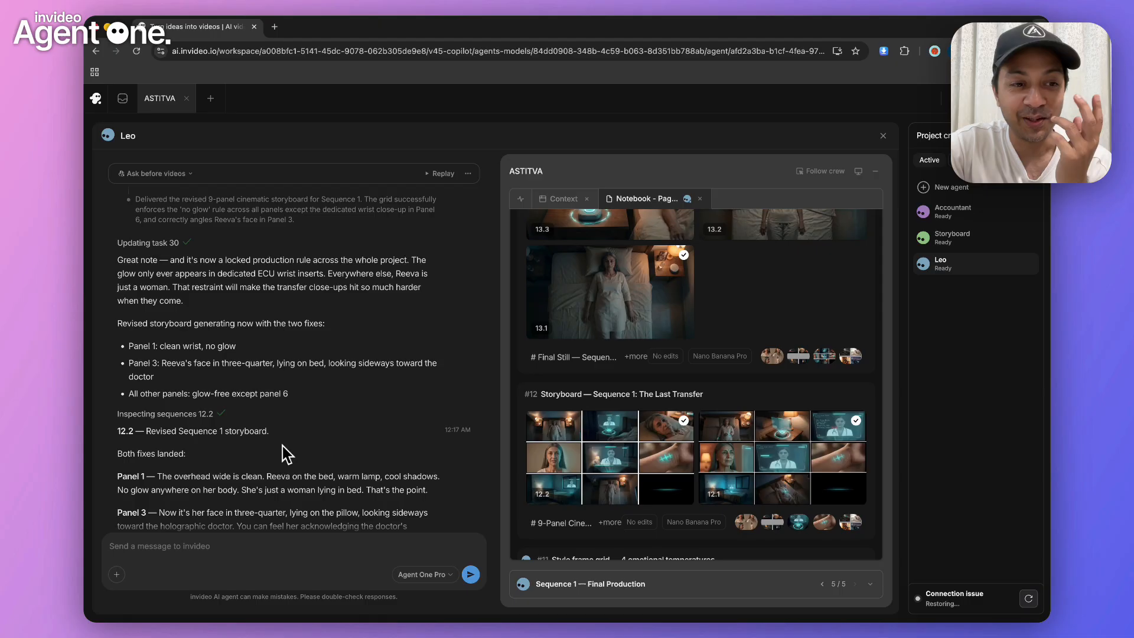
scroll(287, 454, "down", 1)
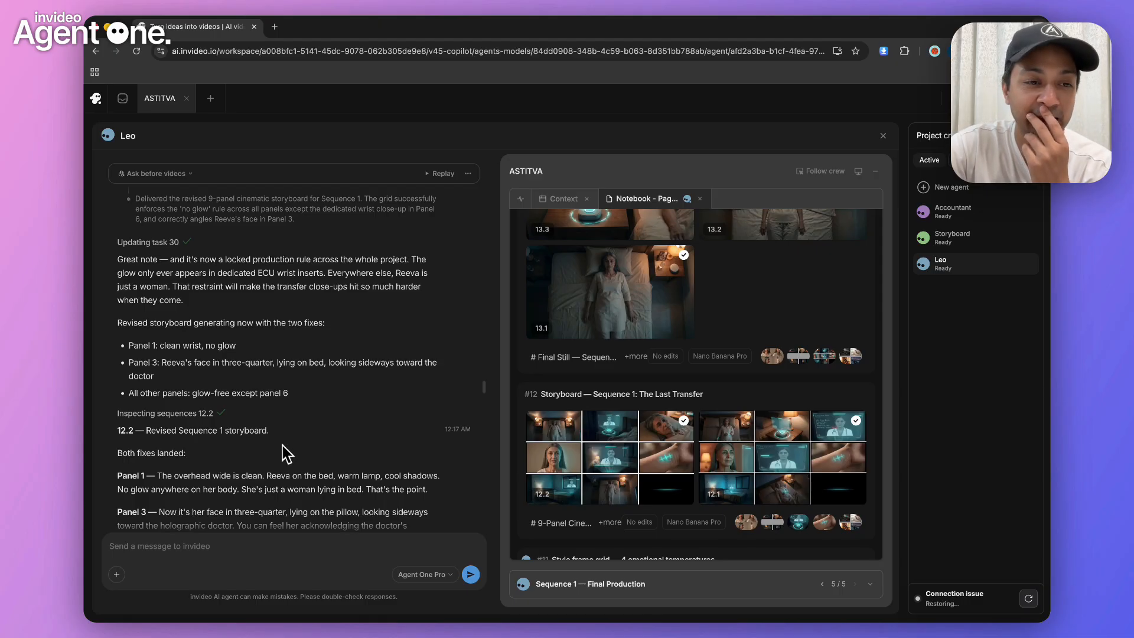
scroll(287, 454, "down", 3)
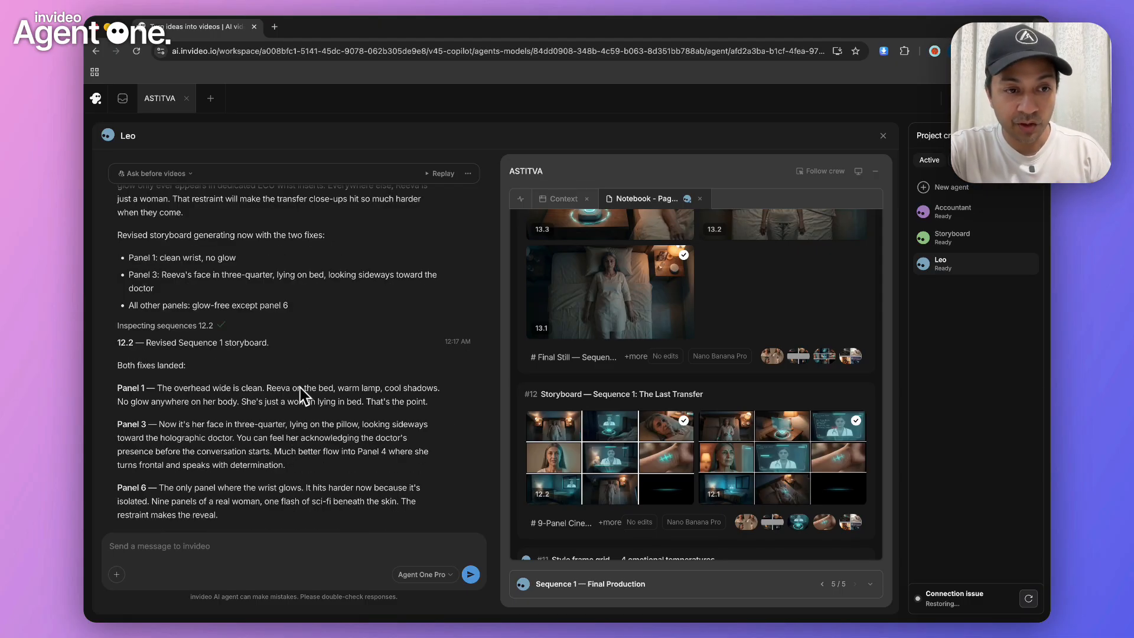
scroll(328, 341, "down", 1)
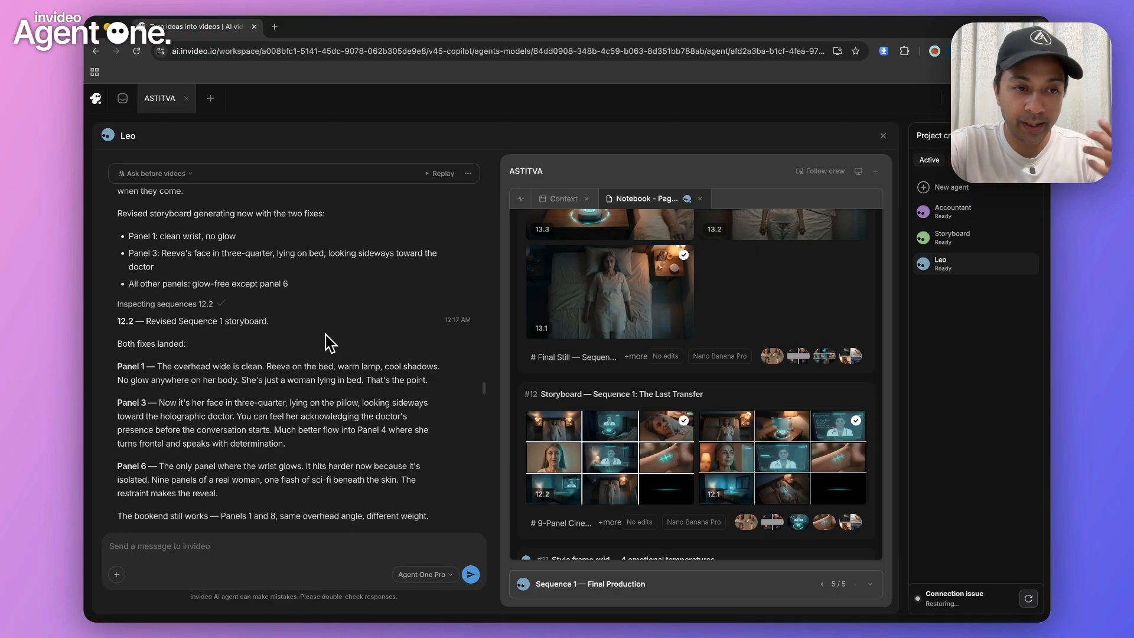
scroll(329, 343, "down", 1)
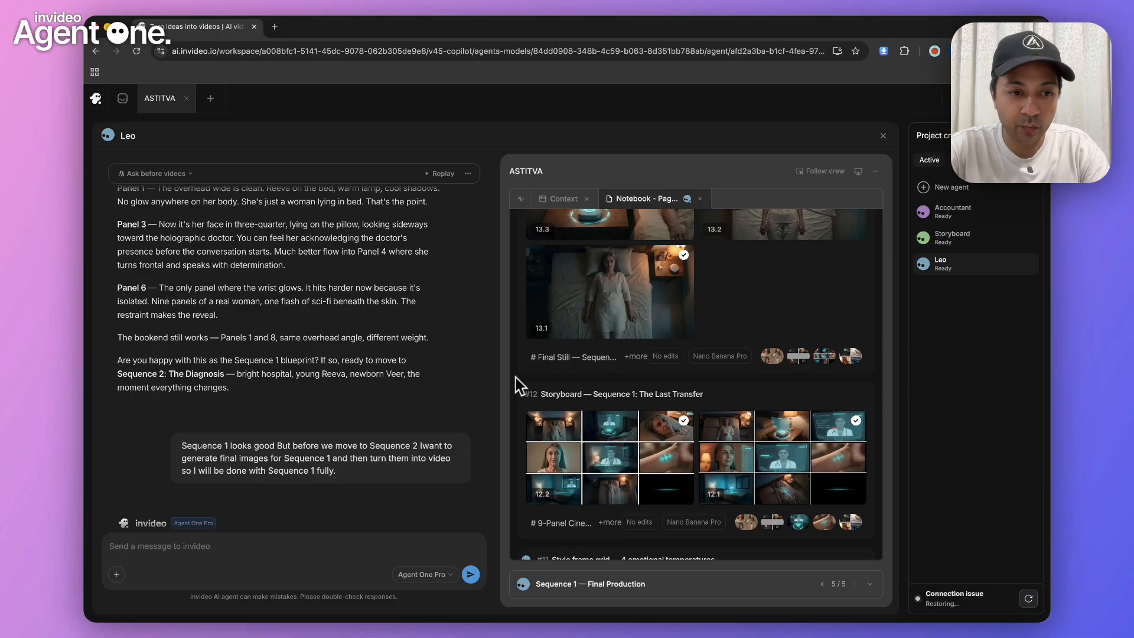
Read the agent's plan for Sequence 1 stills and video clips, and the panel 1 upscale request with its generation log for 13.1
scroll(249, 362, "down", 2)
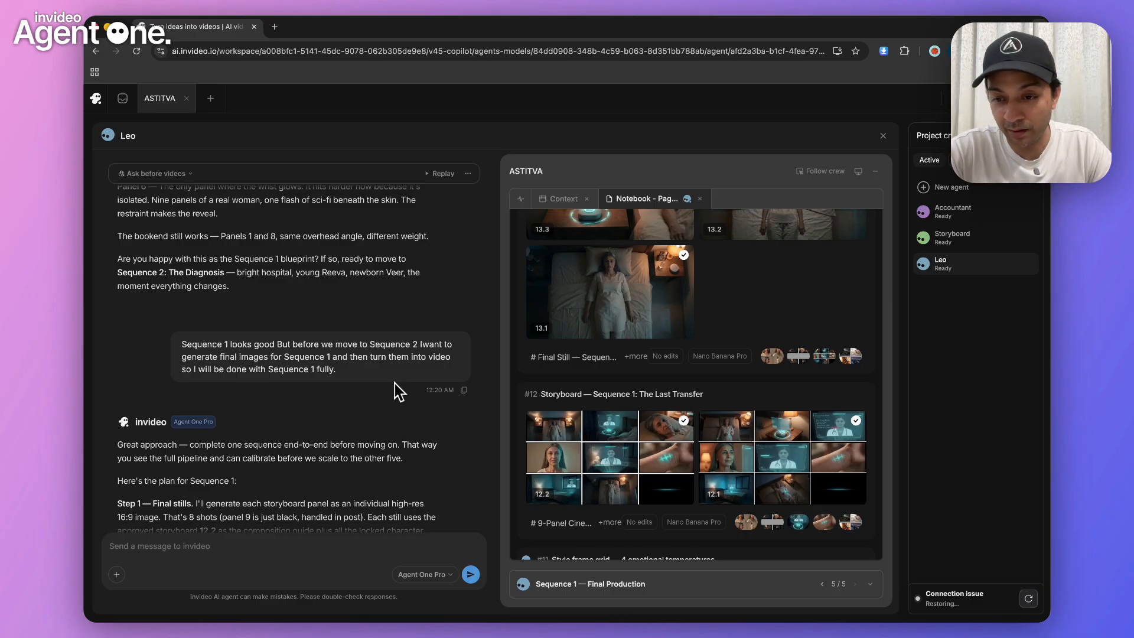
scroll(313, 395, "down", 3)
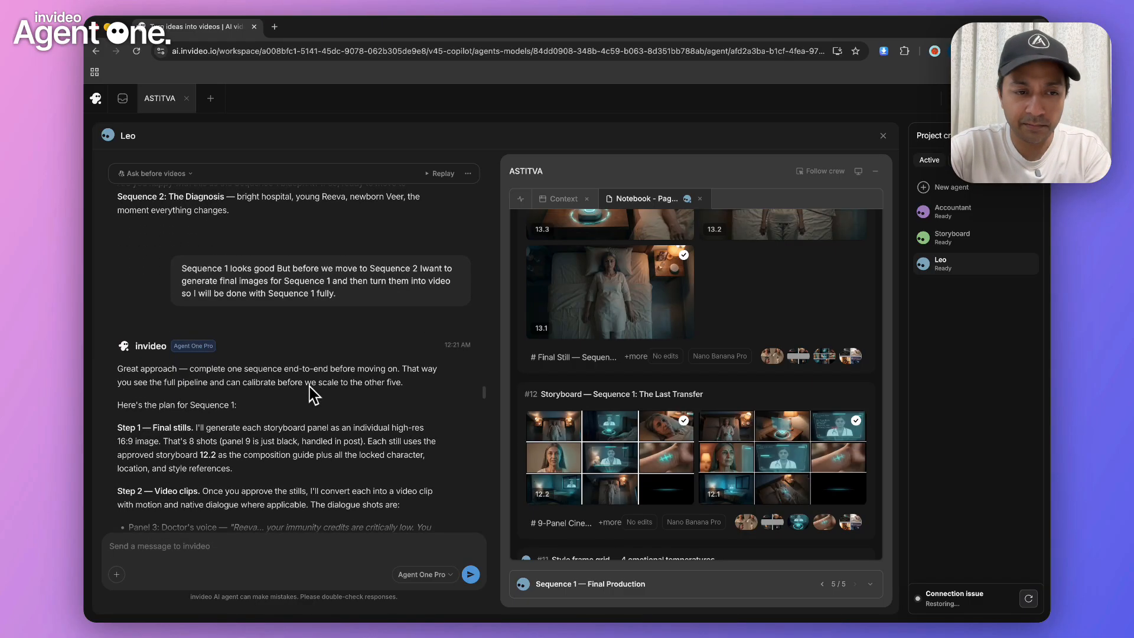
scroll(313, 394, "down", 10)
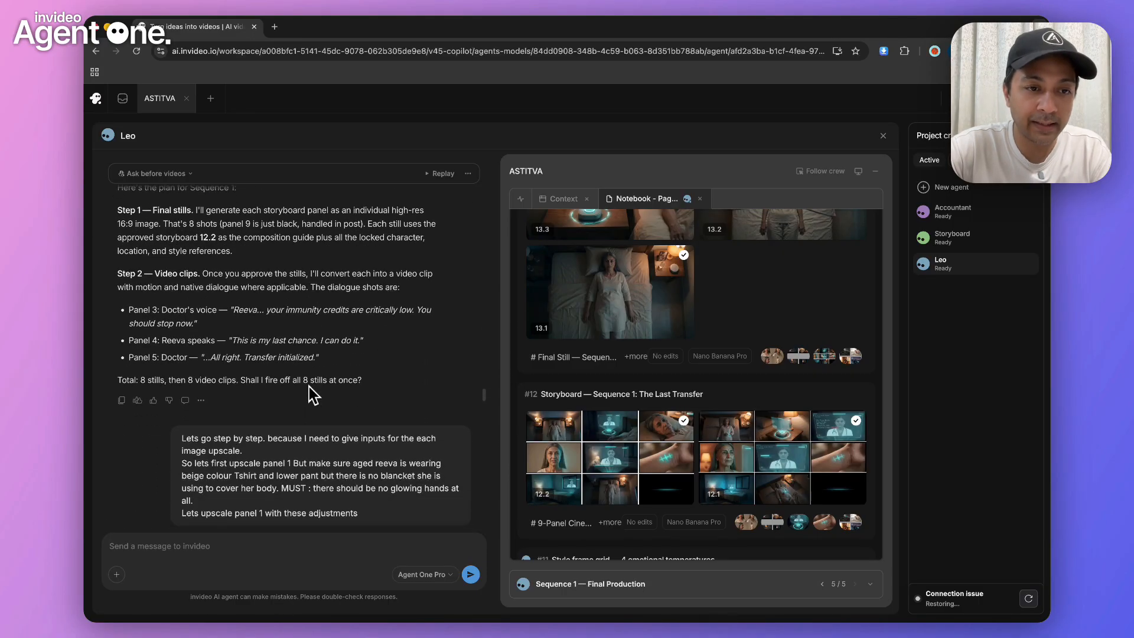
scroll(313, 395, "down", 4)
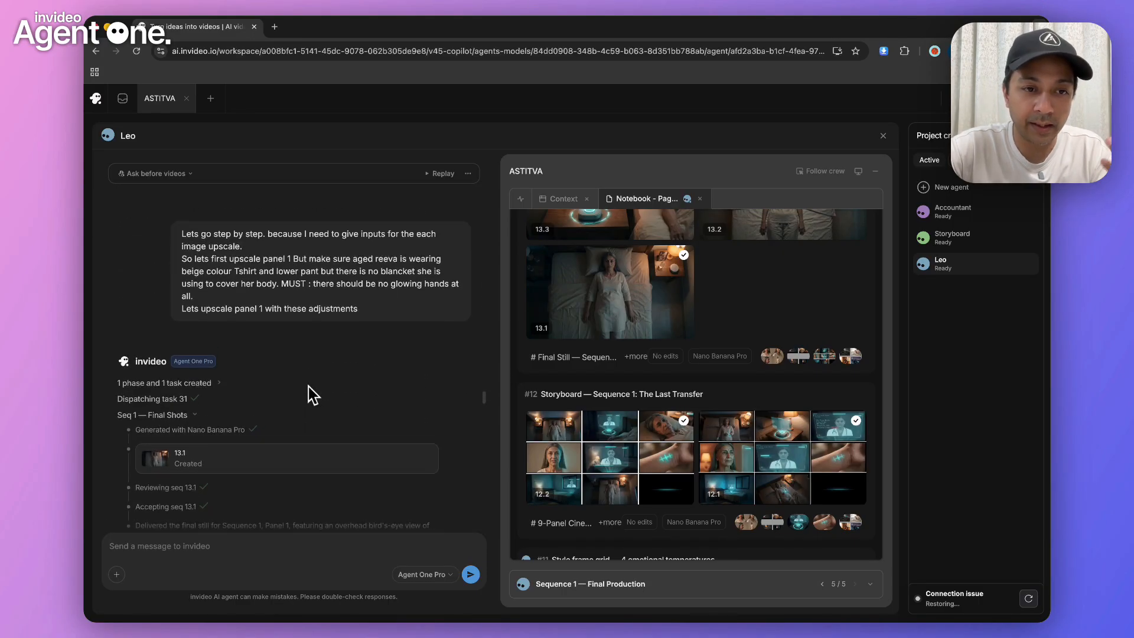
scroll(313, 394, "up", 3)
scroll(310, 391, "down", 3)
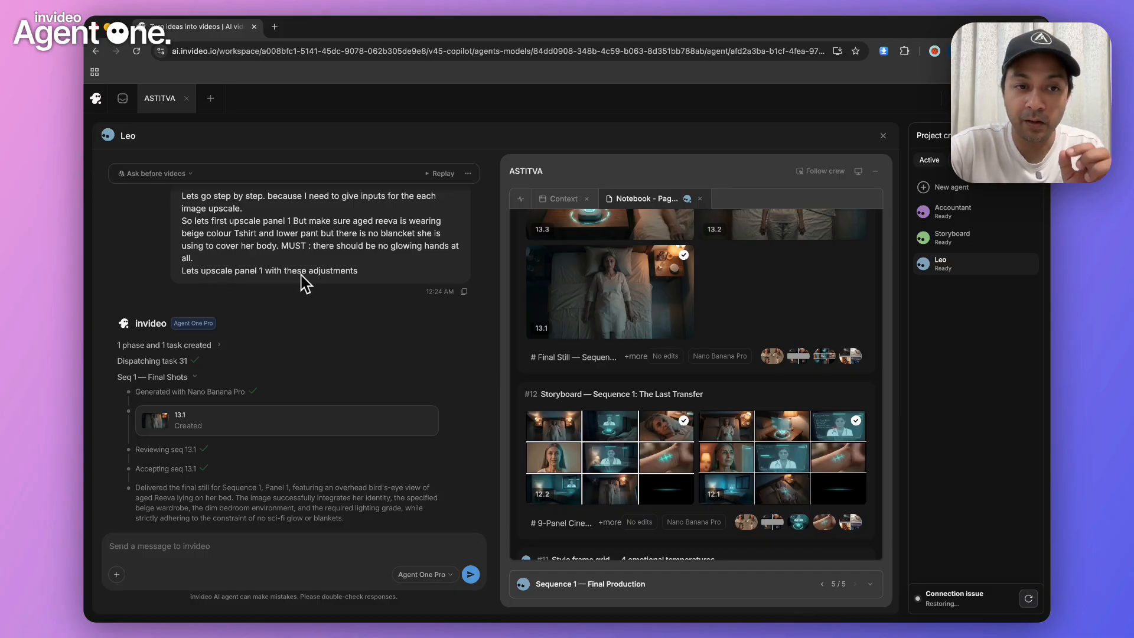
scroll(373, 286, "up", 1)
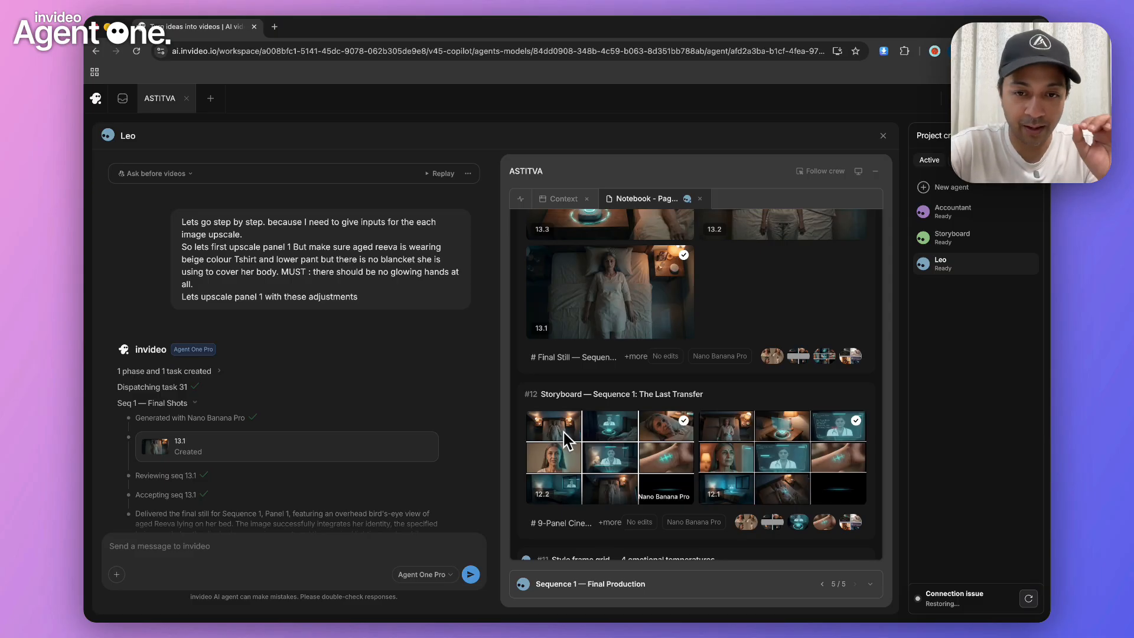
scroll(384, 384, "down", 3)
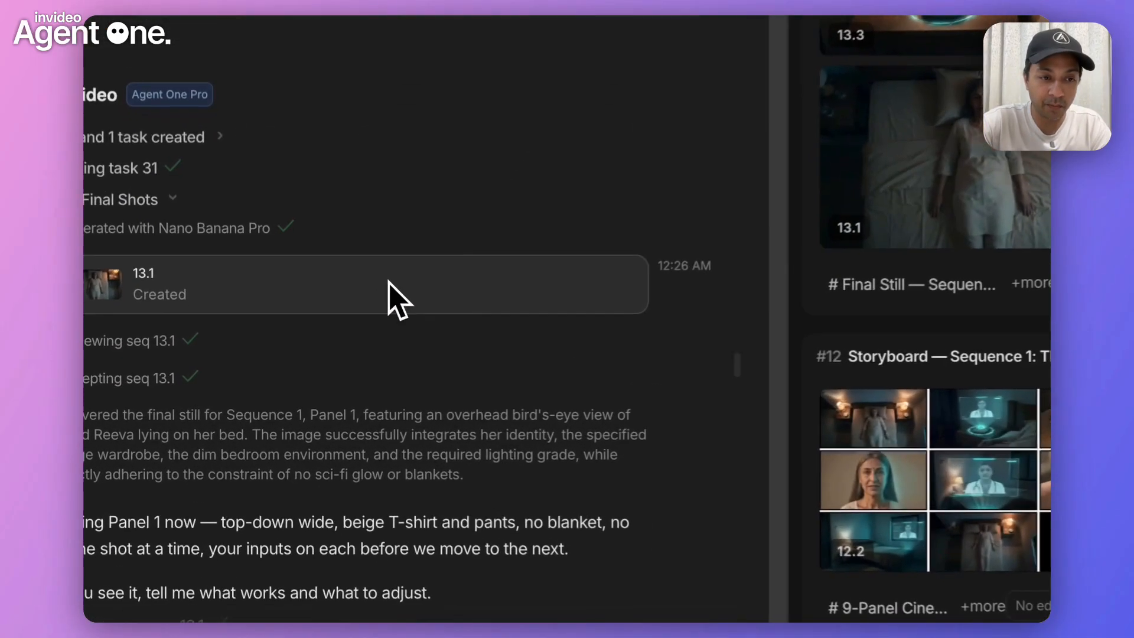
View the panel 1 still 13.1 enlarged, and read the agent's notes on it and the correction about side lamps and T-shirt
left_click(360, 319)
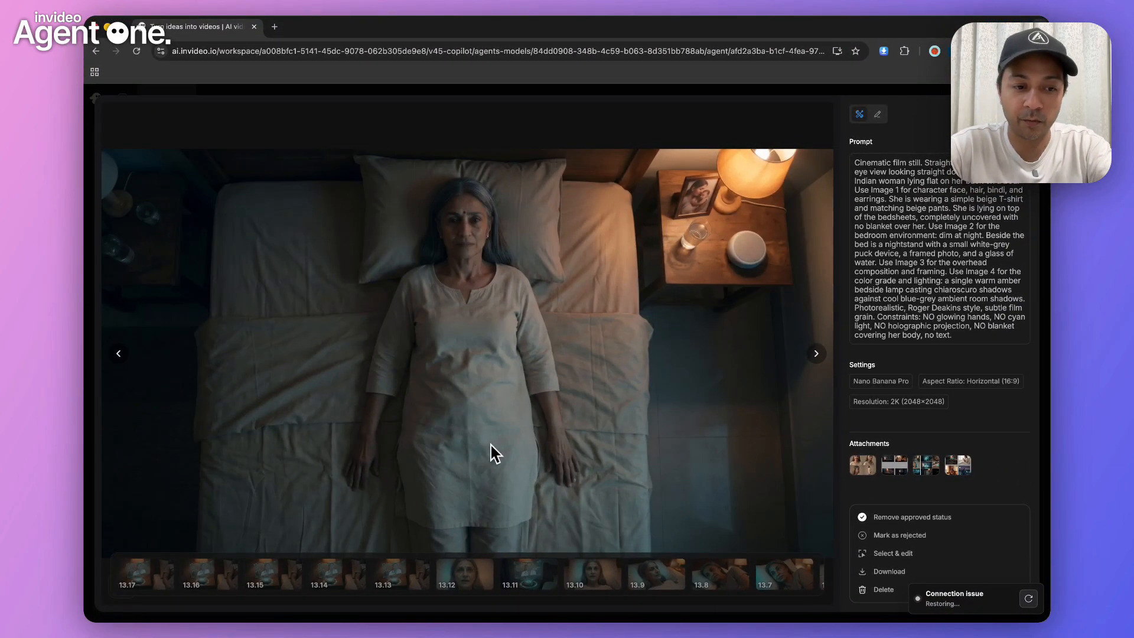
key("Escape")
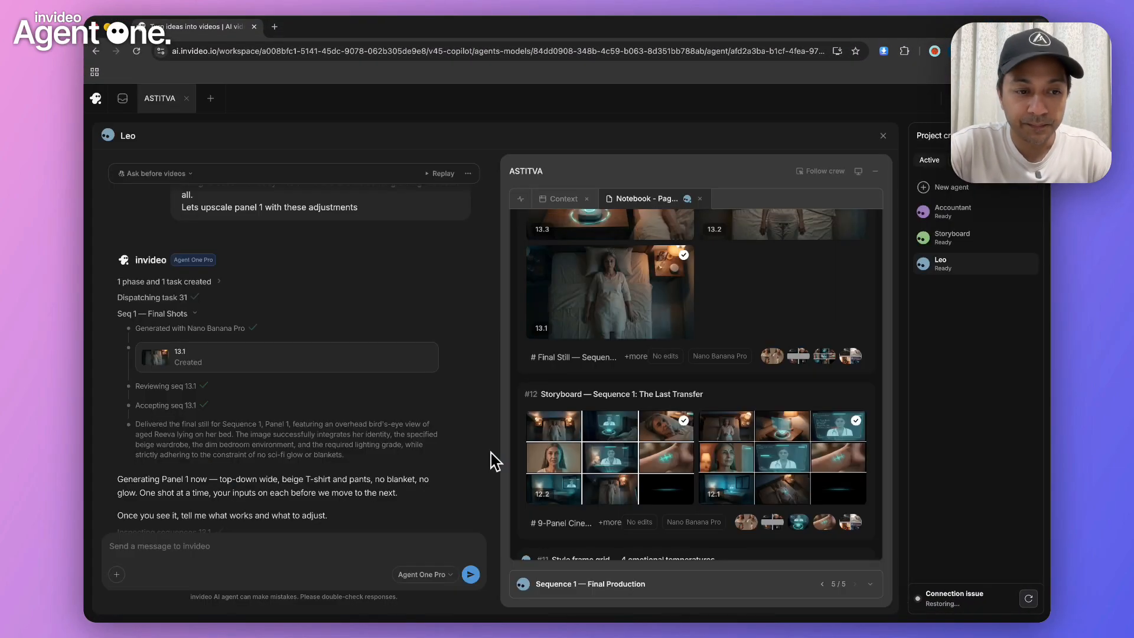
scroll(369, 455, "down", 5)
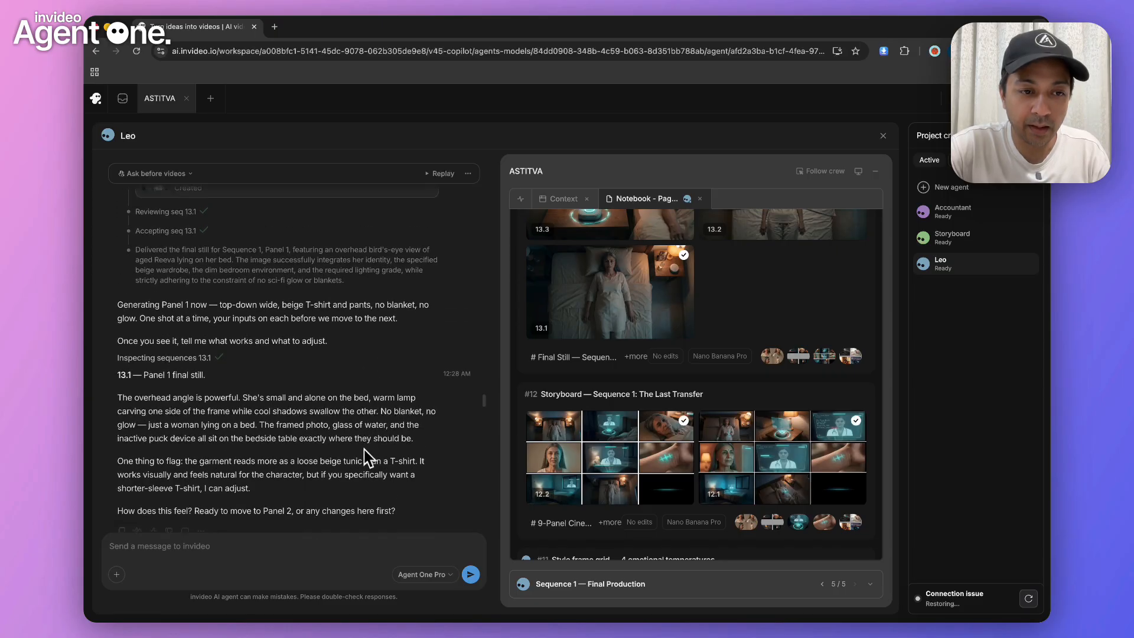
scroll(360, 449, "down", 2)
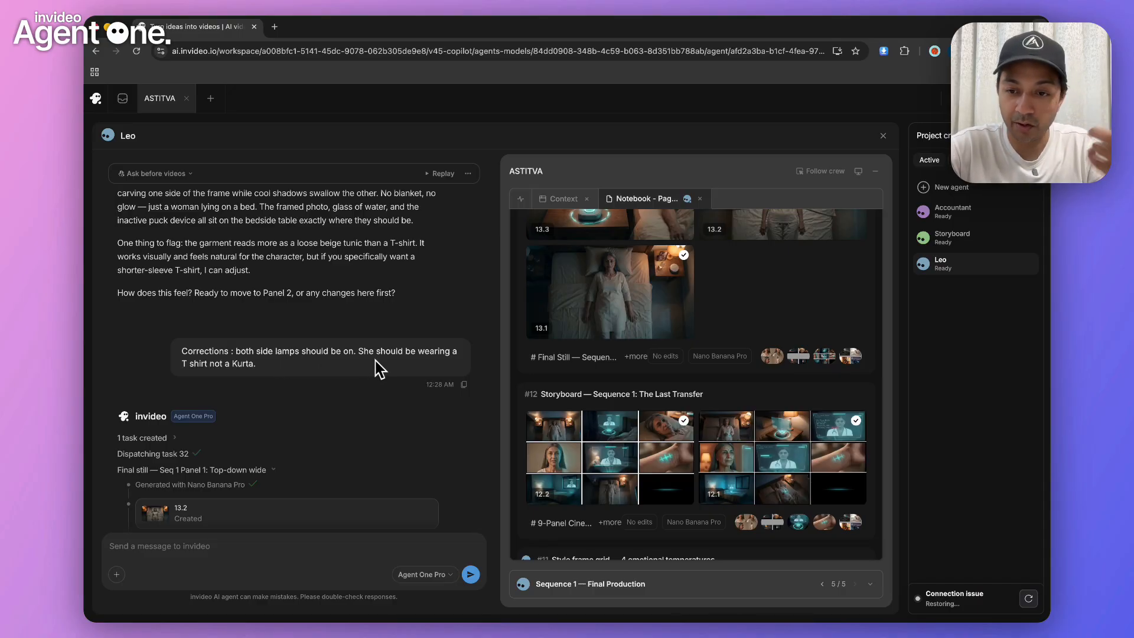
scroll(376, 361, "down", 2)
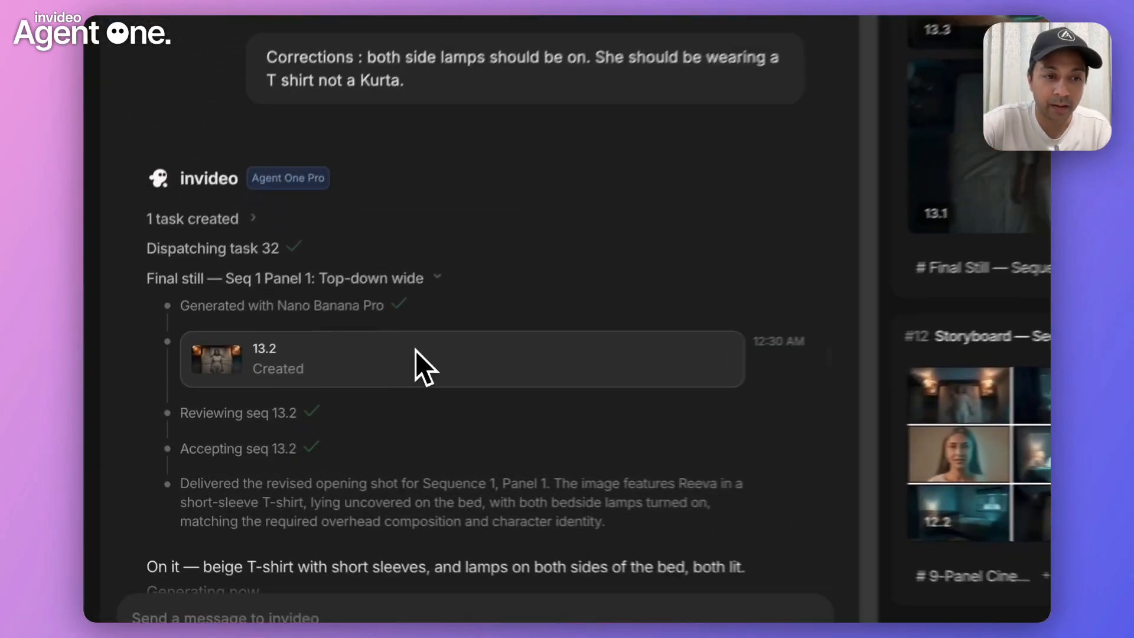
View the revised still 13.2 enlarged, and read the agent's notes and the request to upscale panel 2 with health details
left_click(261, 401)
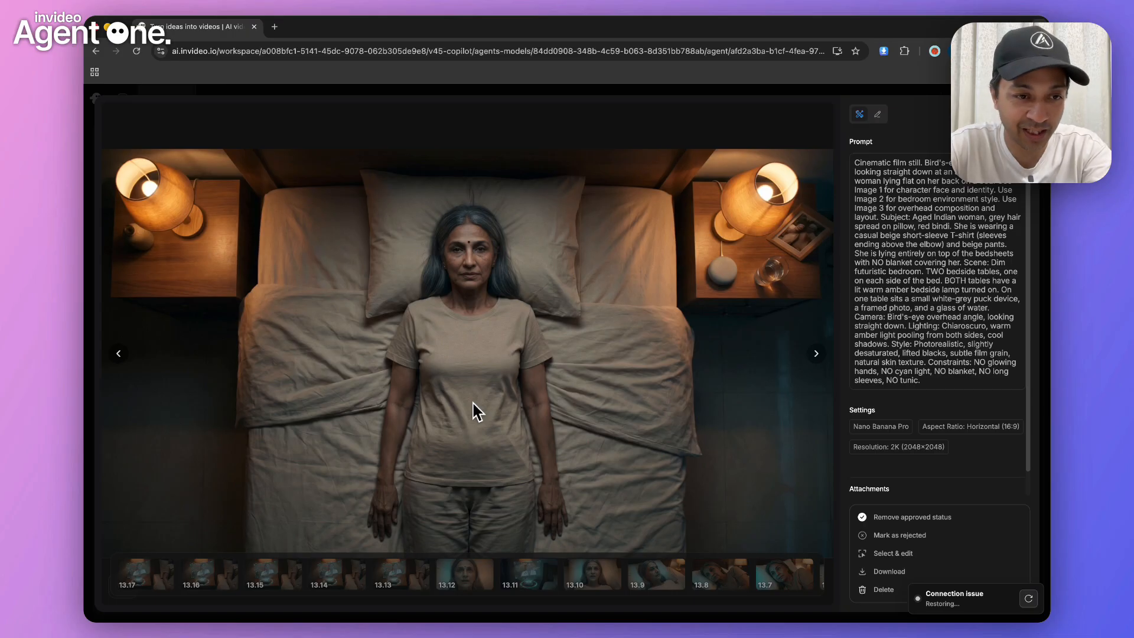
key("Escape")
scroll(477, 412, "down", 4)
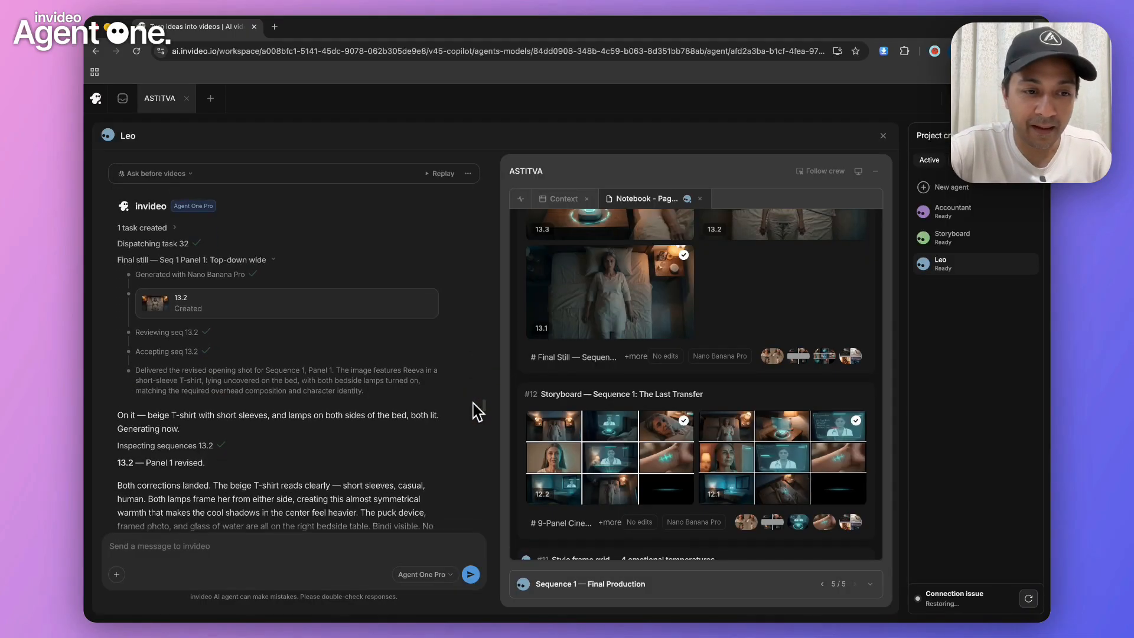
scroll(477, 411, "down", 5)
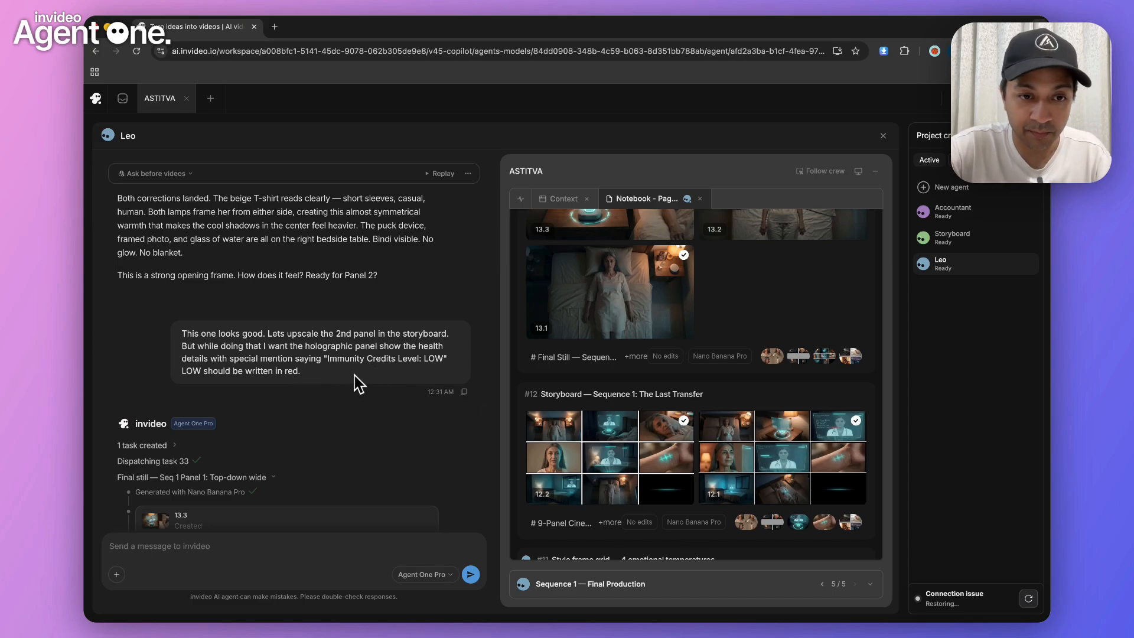
Read the panel 2 request and its generation log, and view still 13.3 with the holographic health display enlarged
scroll(362, 385, "down", 4)
scroll(360, 381, "up", 1)
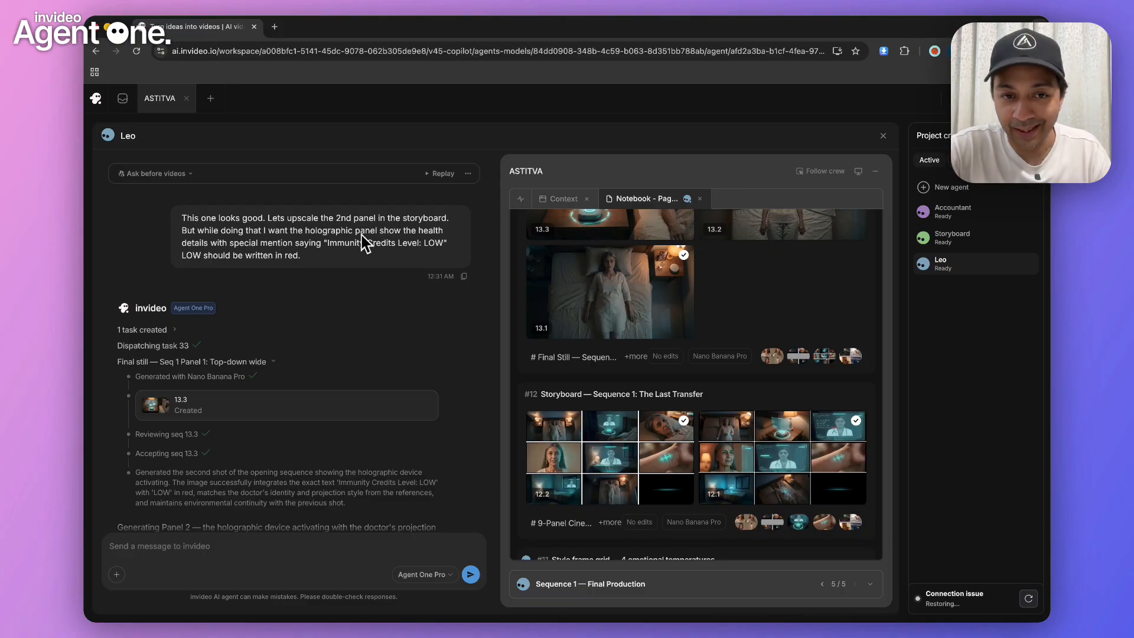
scroll(322, 292, "down", 2)
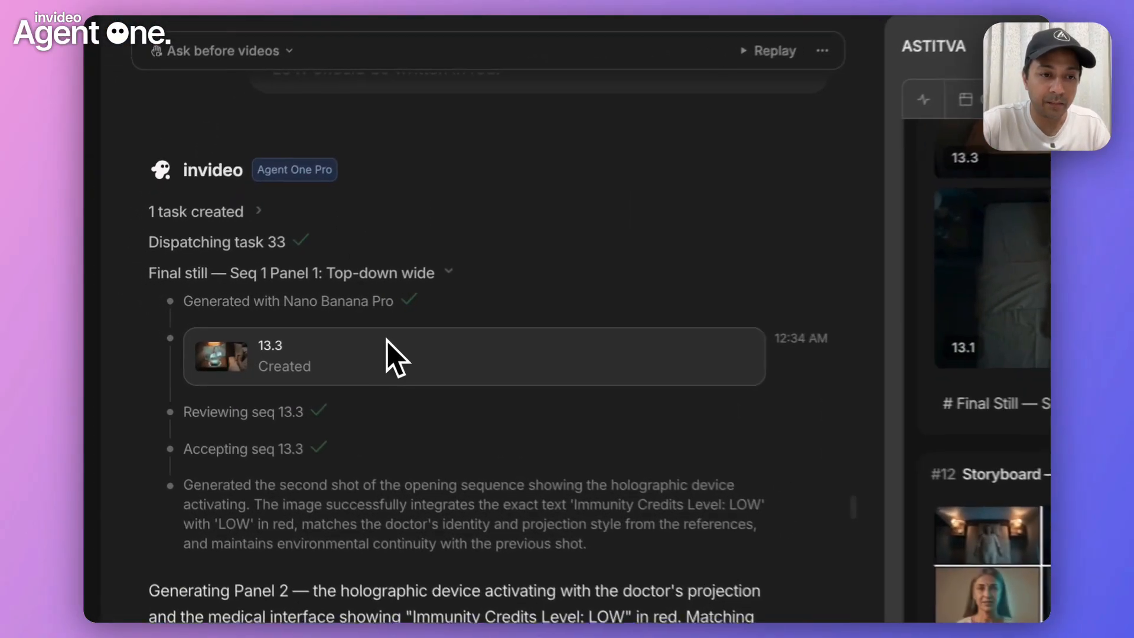
left_click(387, 341)
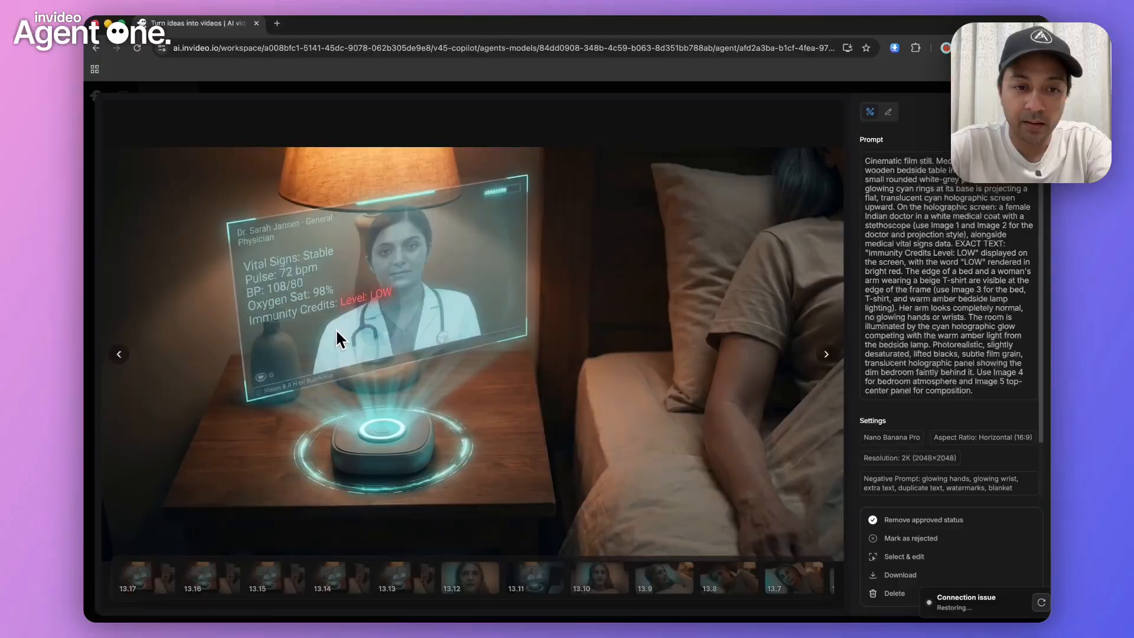
key("Escape")
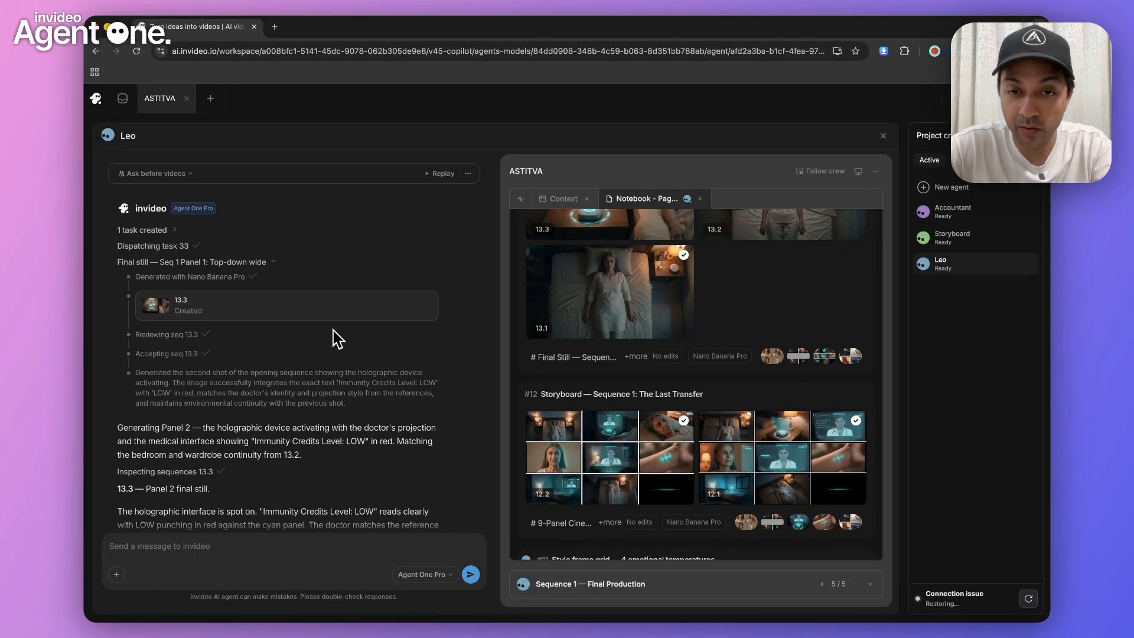
Compare stills 13.1 to 13.4 in the notebook for bedside device placement, and view still 13.4 enlarged
scroll(337, 339, "up", 2)
scroll(611, 339, "up", 1)
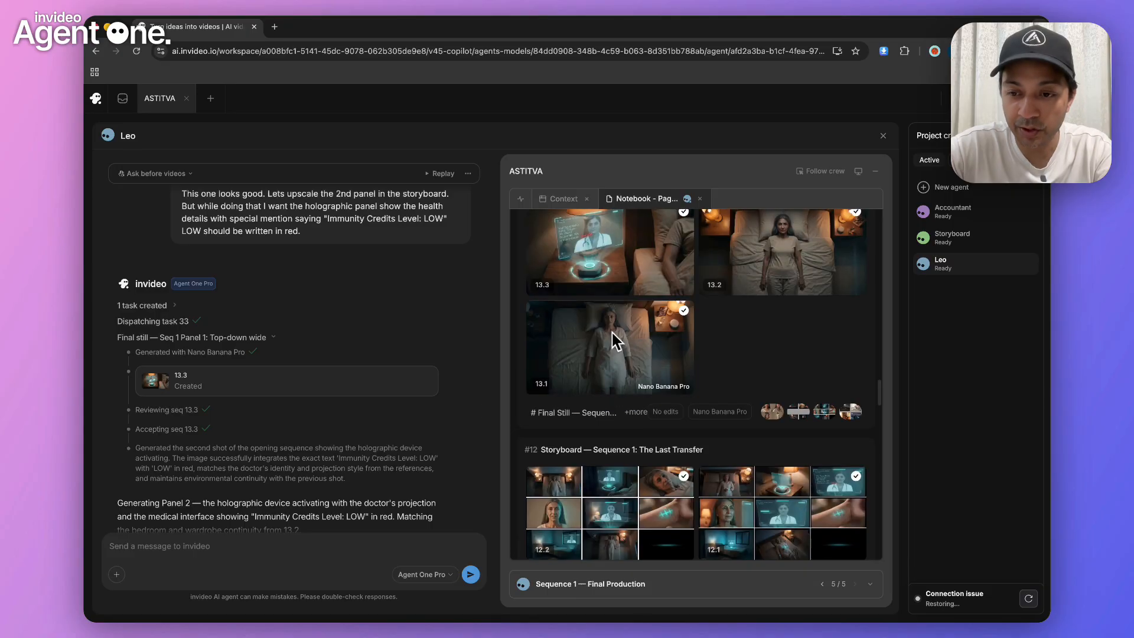
scroll(612, 340, "up", 1)
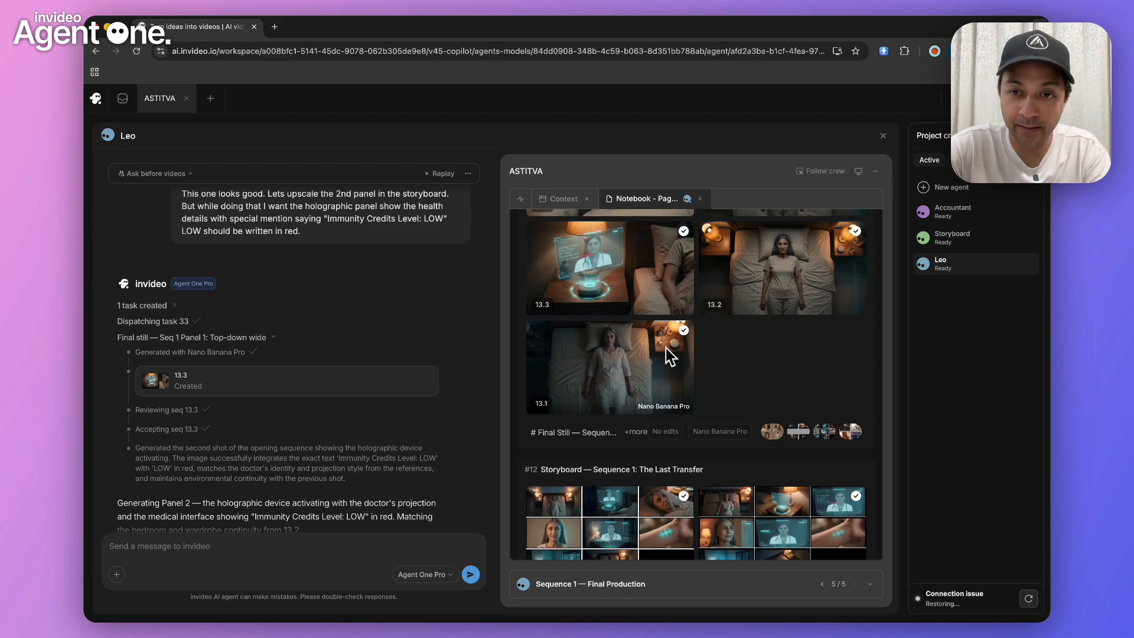
scroll(670, 356, "up", 3)
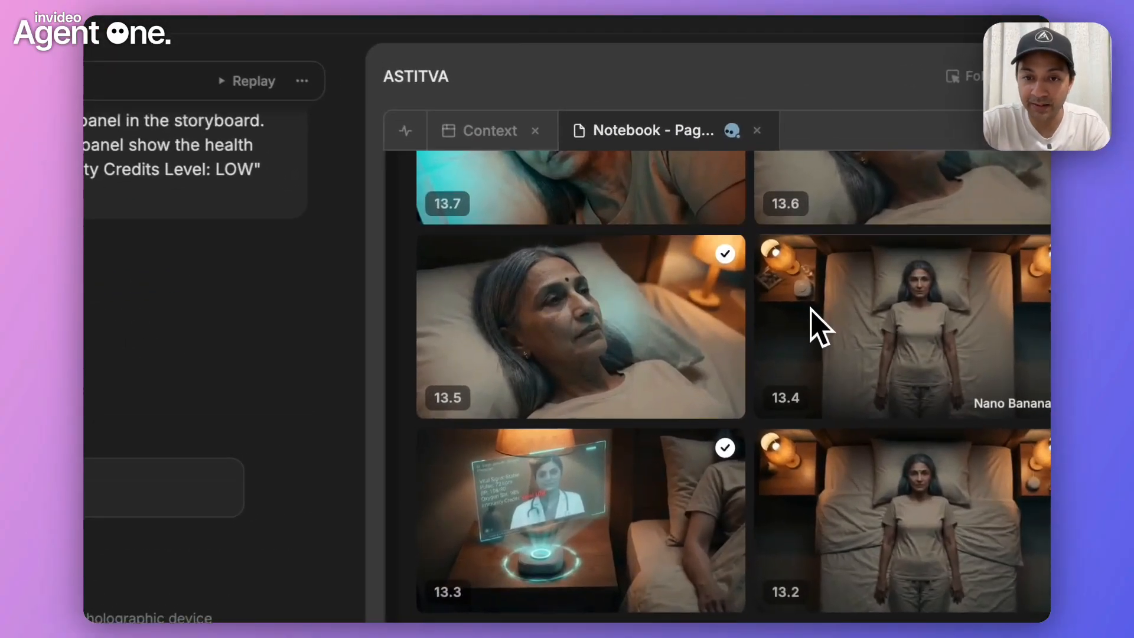
left_click(818, 328)
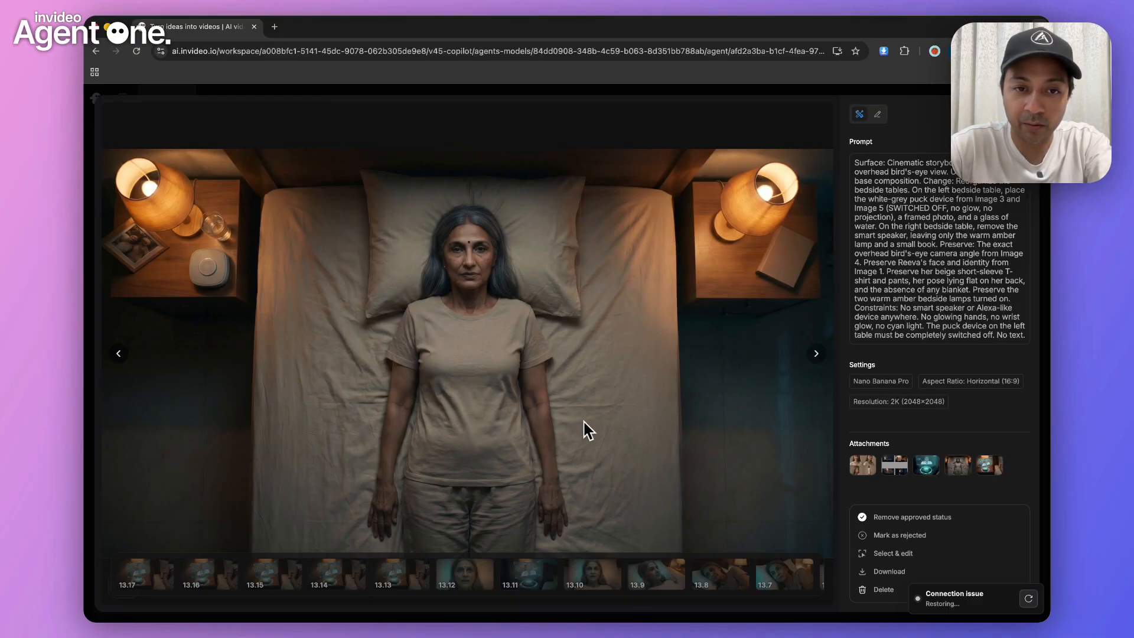
key("Escape")
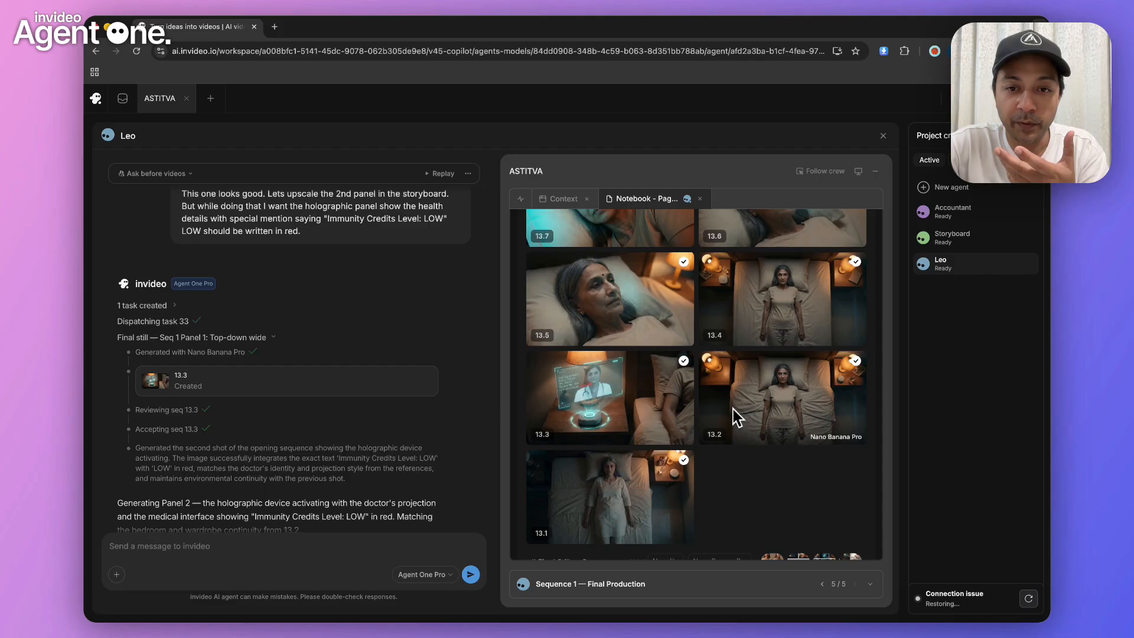
Check the Reeva close-up stills 13.5 to 13.9 against the chat corrections on device placement and light direction
scroll(647, 410, "up", 2)
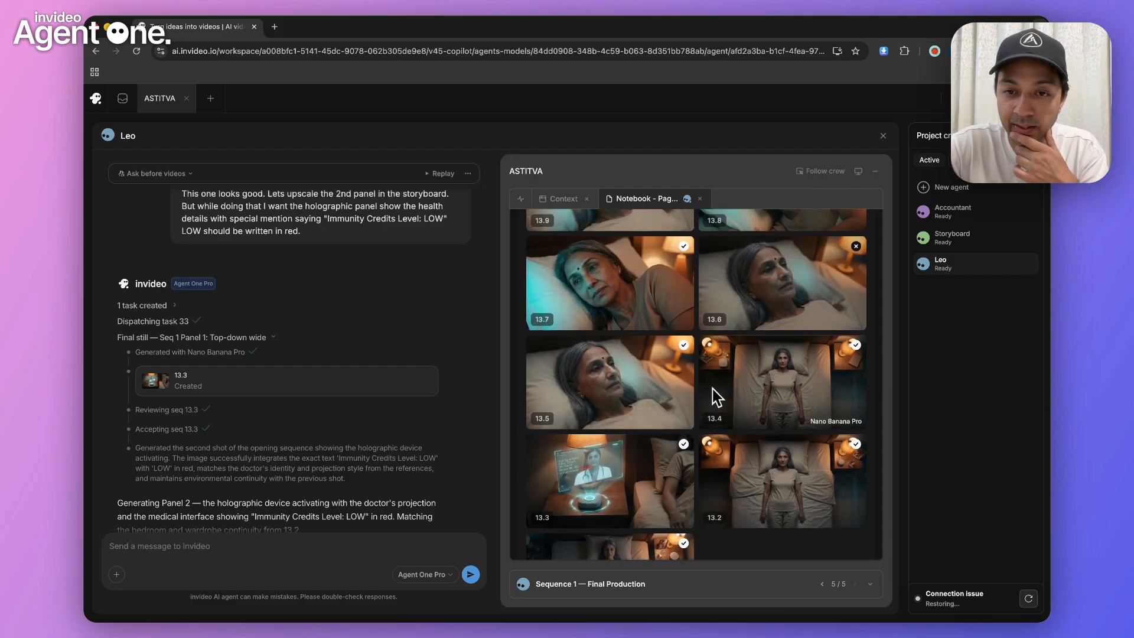
scroll(717, 397, "up", 2)
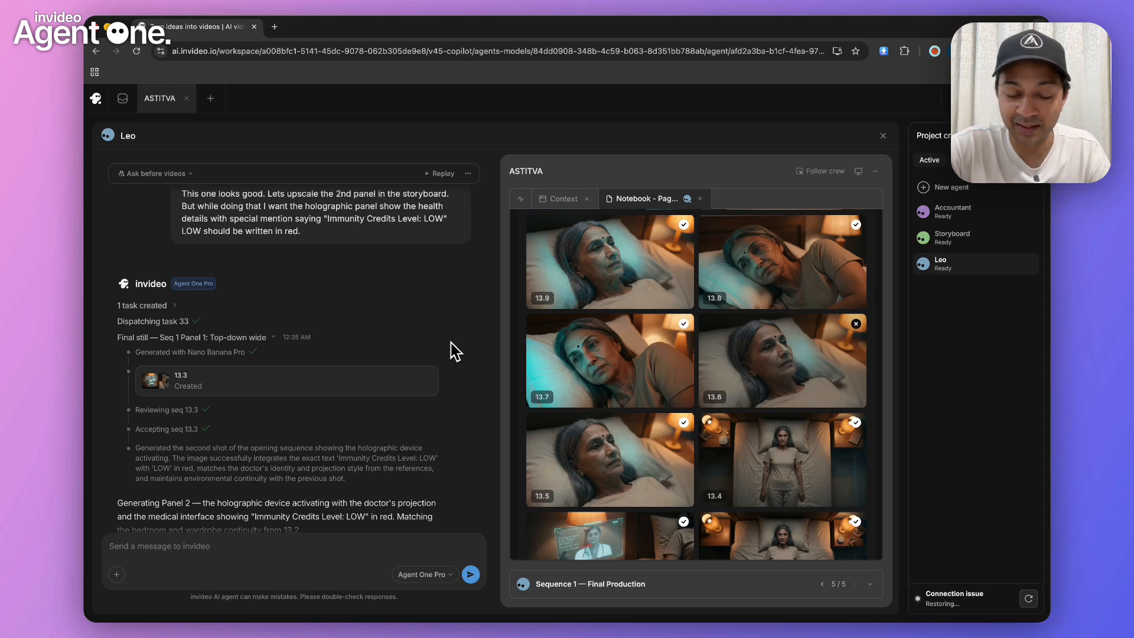
scroll(454, 351, "down", 5)
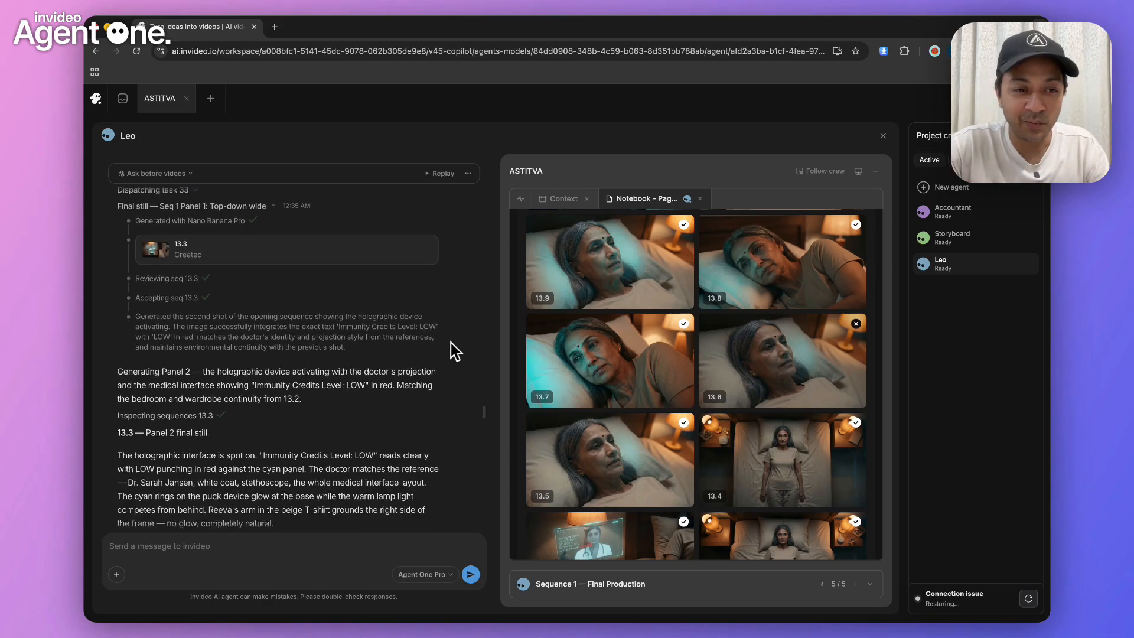
scroll(454, 351, "down", 2)
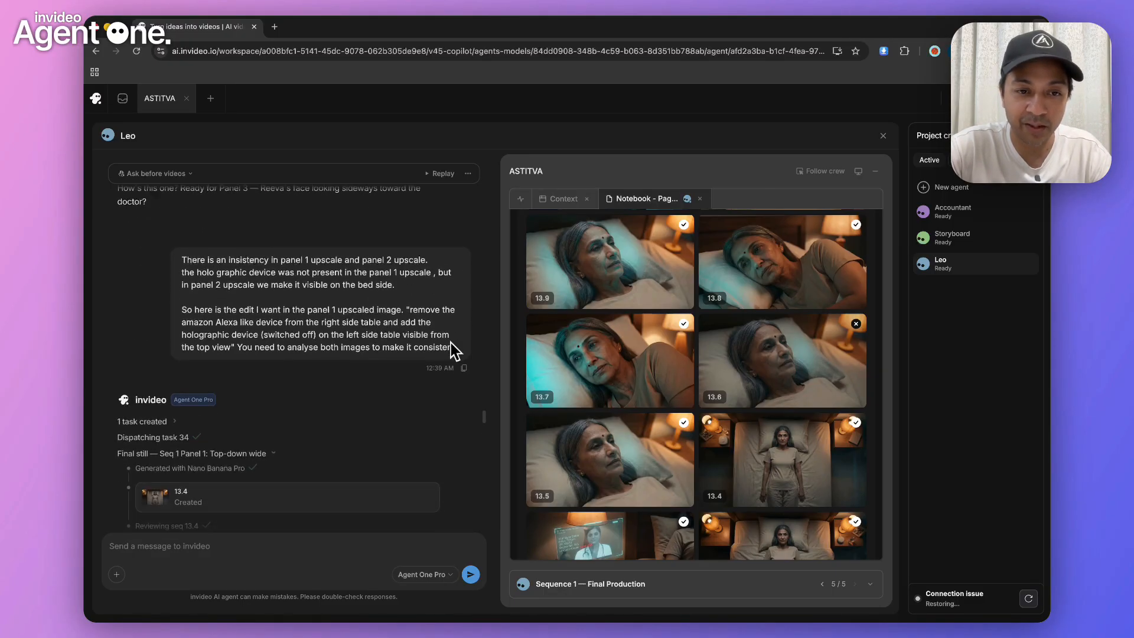
scroll(454, 351, "down", 4)
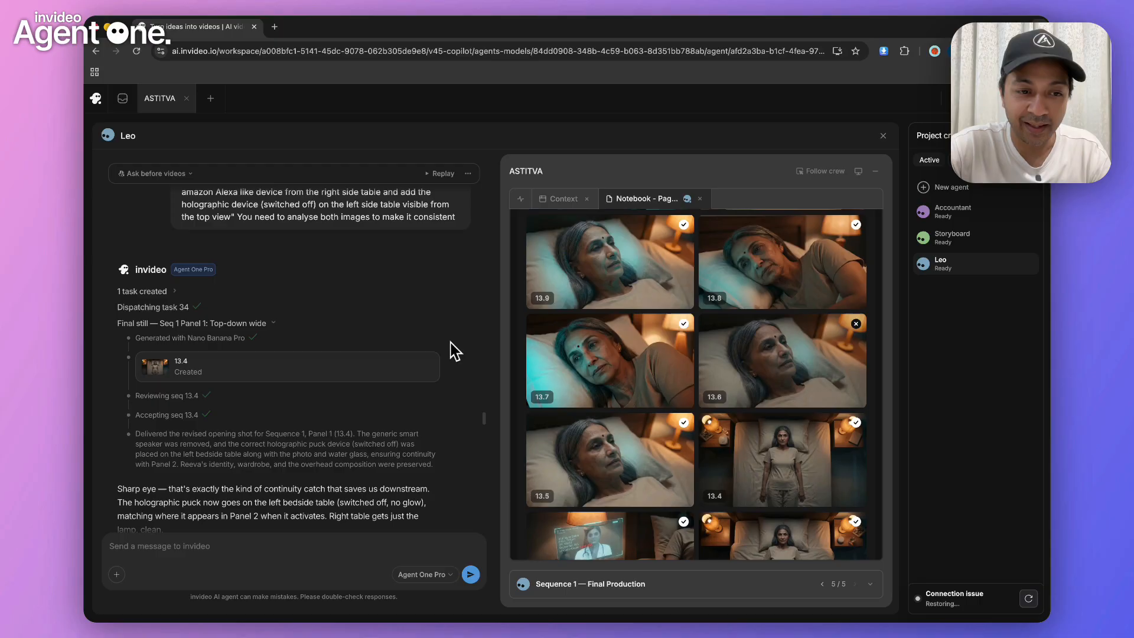
scroll(454, 351, "down", 8)
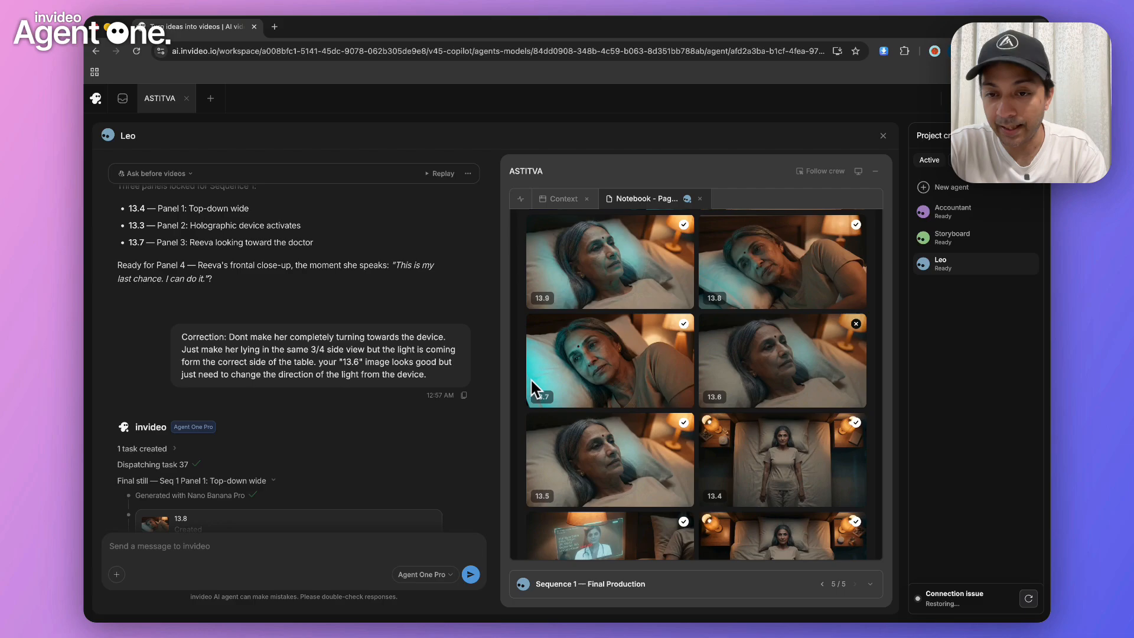
Look through stills 13.10 to 13.17 in the notebook, and view 13.16 and 13.17 enlarged to compare the doctor's expression
scroll(736, 372, "up", 3)
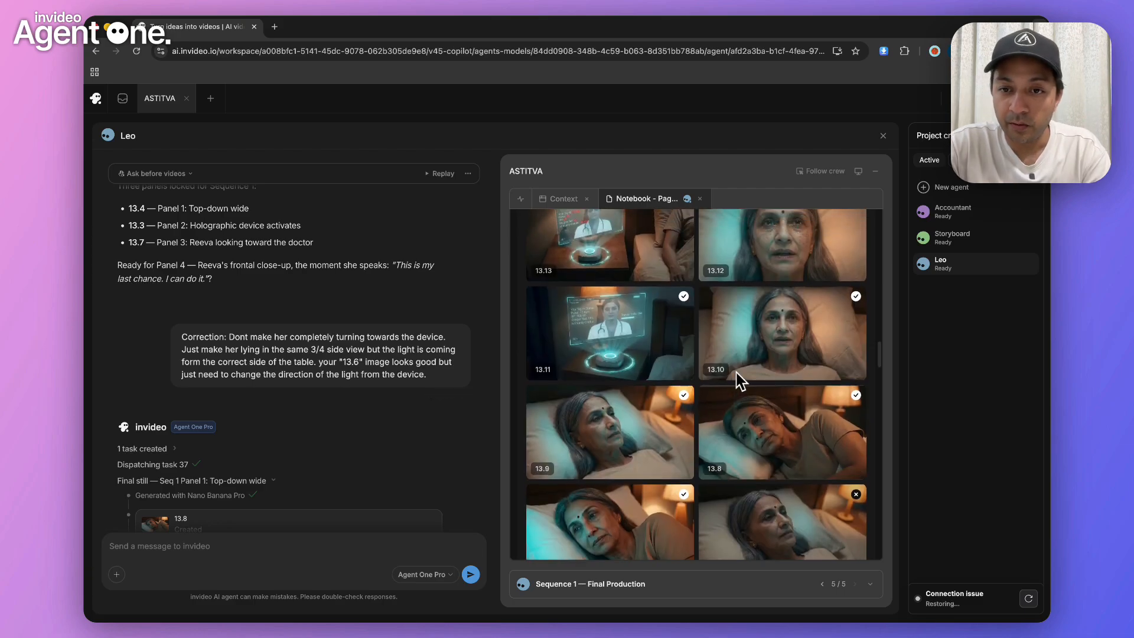
scroll(737, 372, "up", 3)
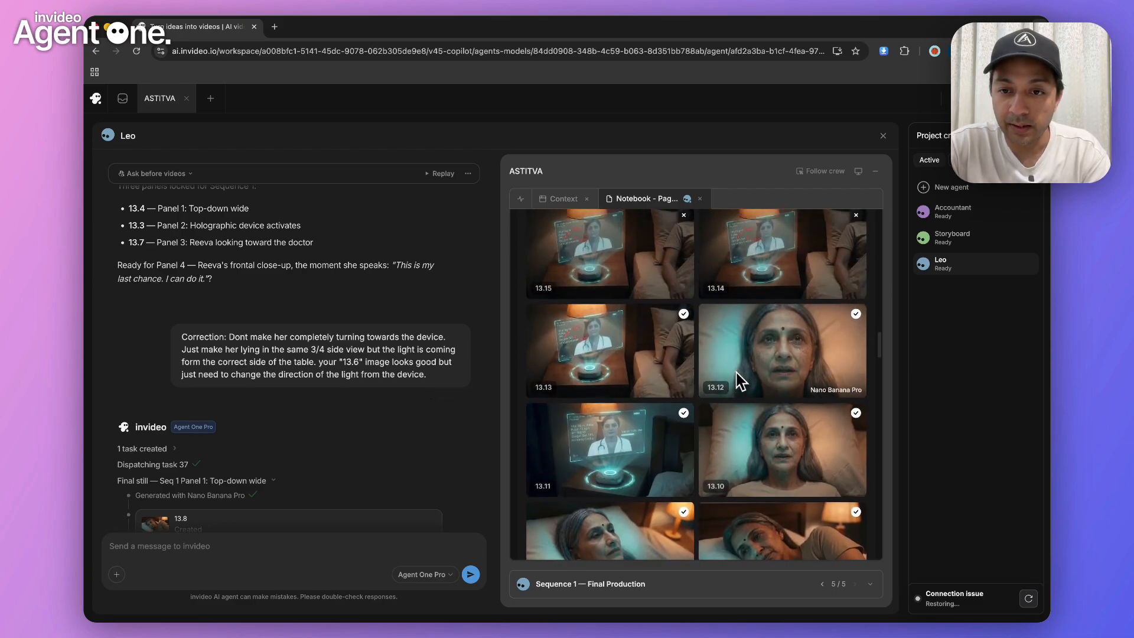
scroll(738, 407, "up", 4)
scroll(729, 419, "down", 1)
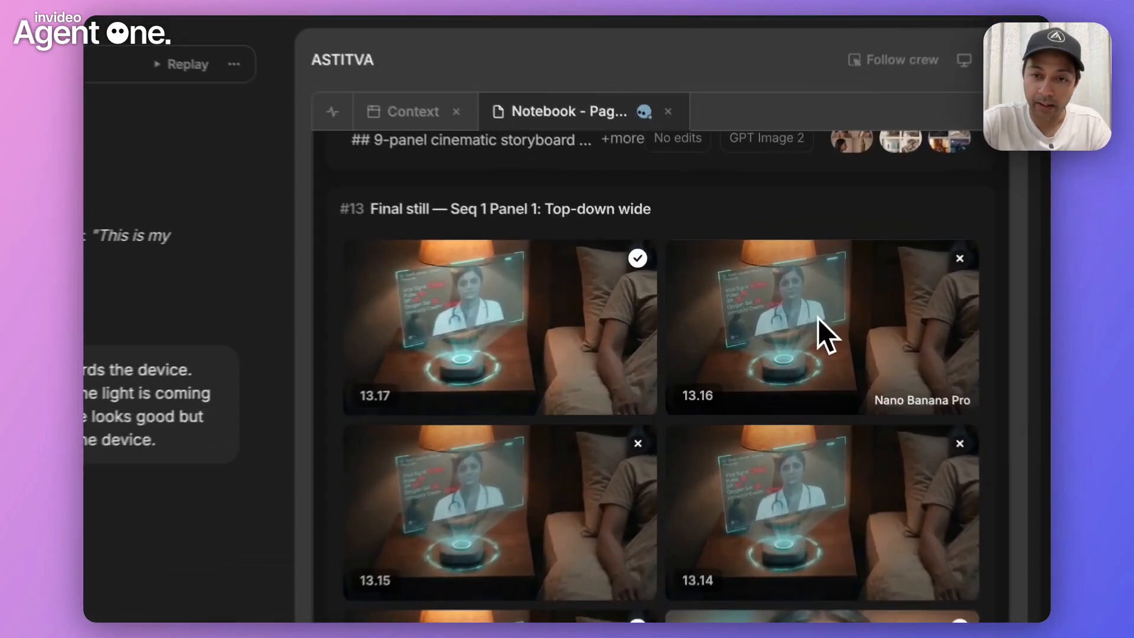
left_click(817, 319)
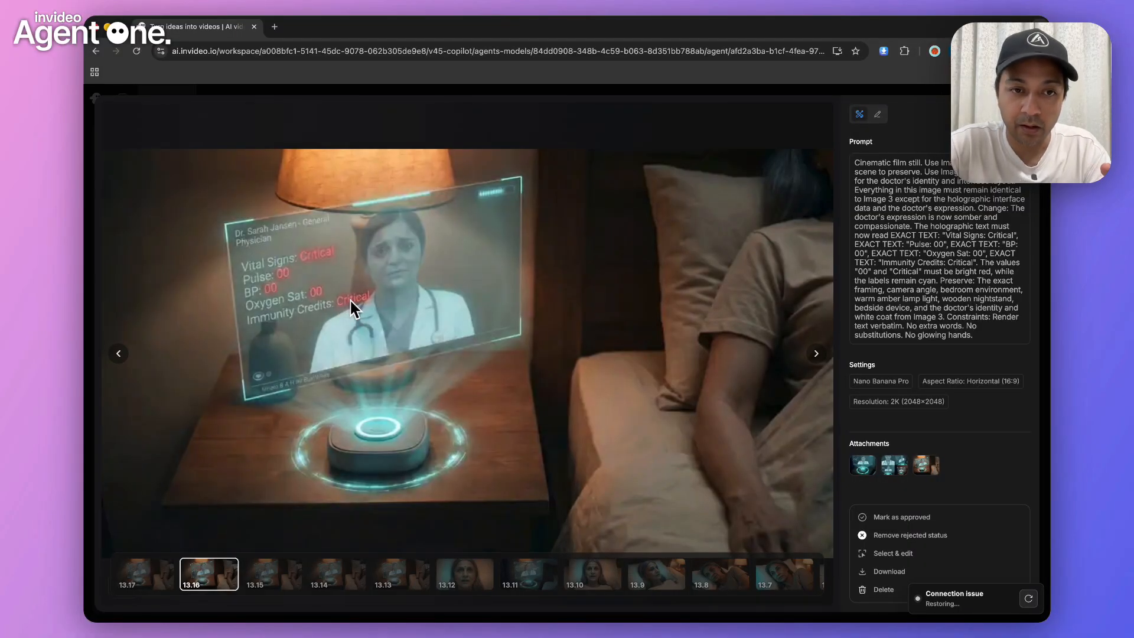
key("Left")
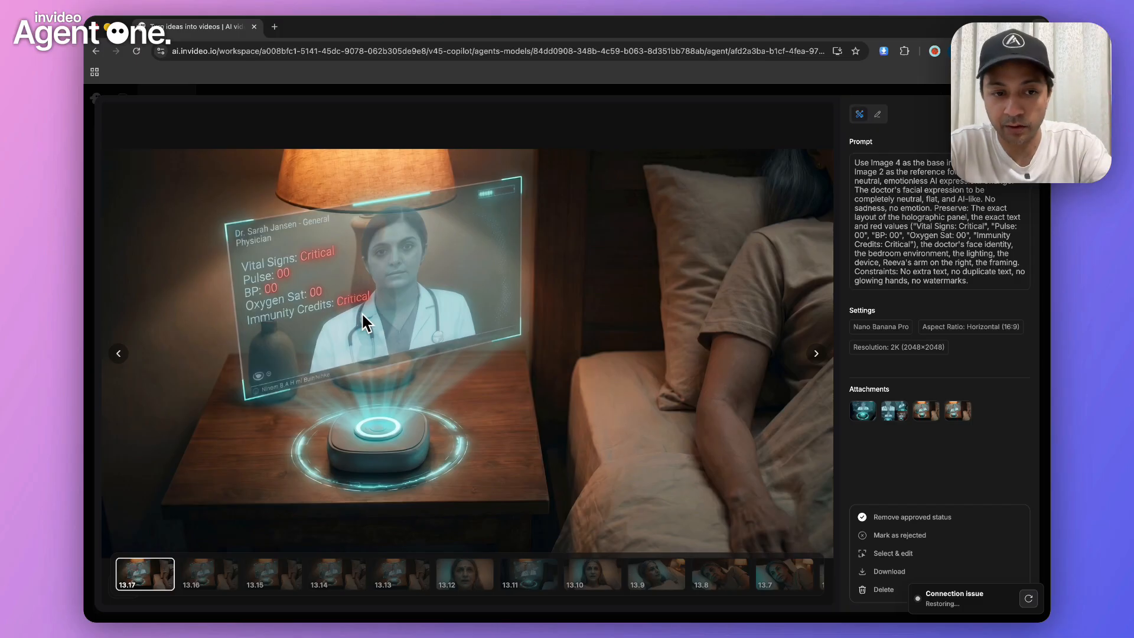
Go through the enlarged stills from 13.16 back to 13.11, examining the hologram text and the doctor's expression
key("Right")
key("Right")
key("Right")
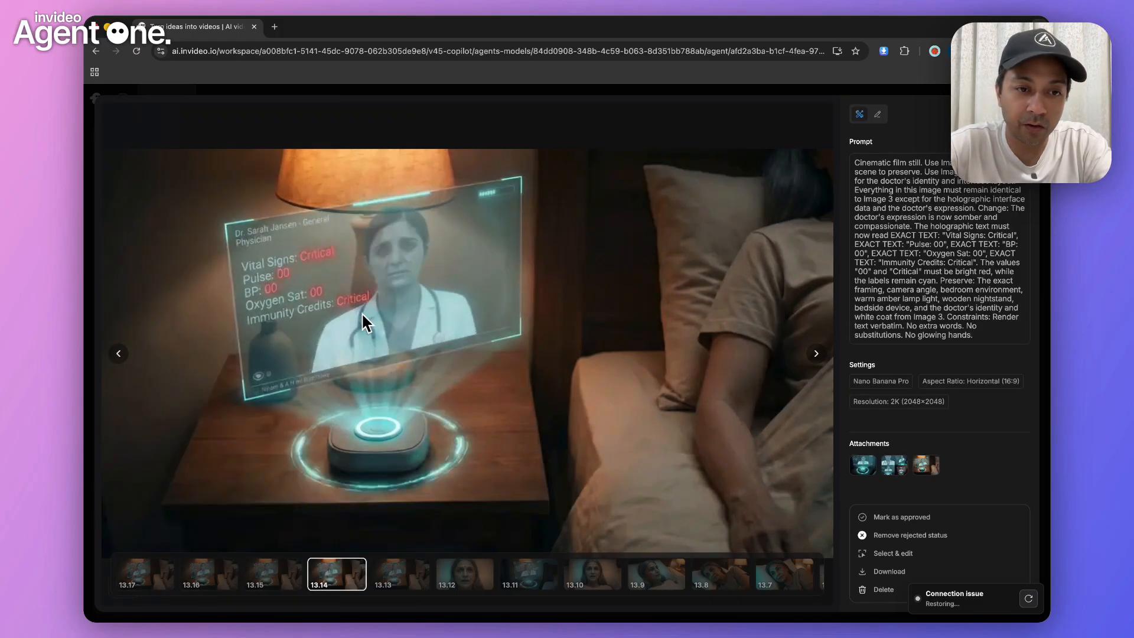
key("Right")
key("Right")
key("Right")
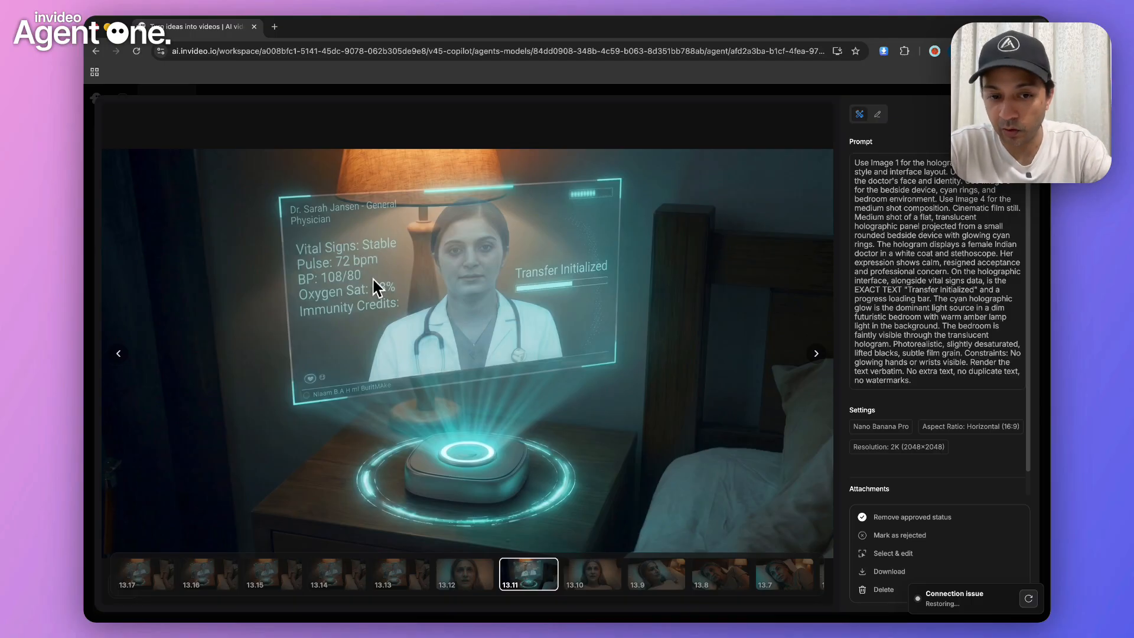
key("Escape")
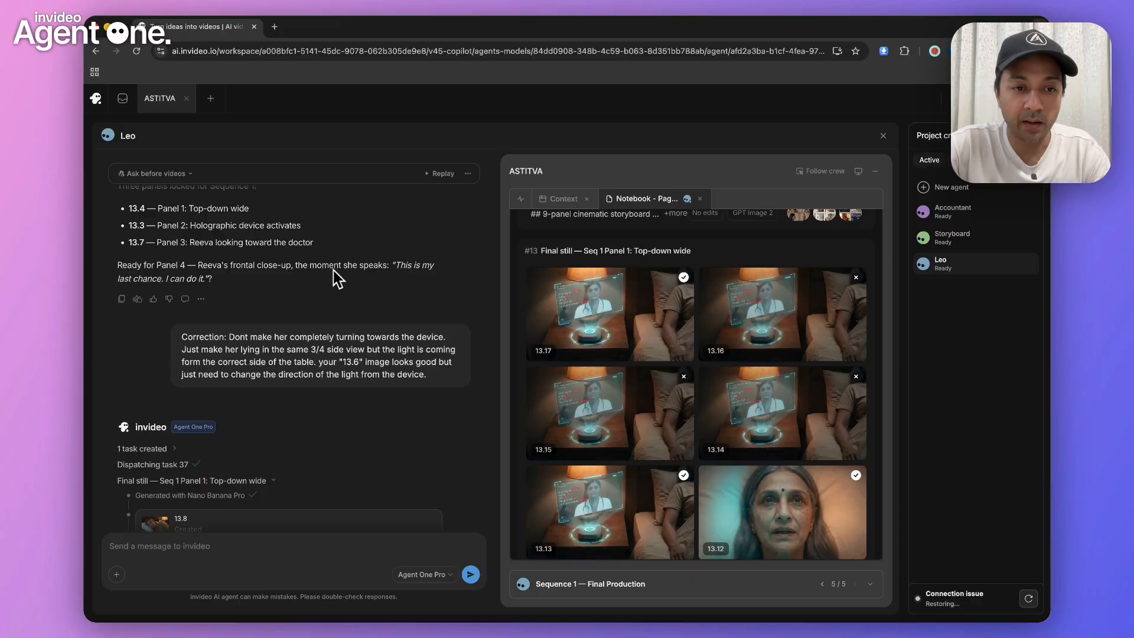
Read the agent's notes on 13.8, the follow-up correction on Reeva's pose, and the list of final Sequence 1 stills
scroll(334, 412, "down", 3)
scroll(333, 411, "down", 10)
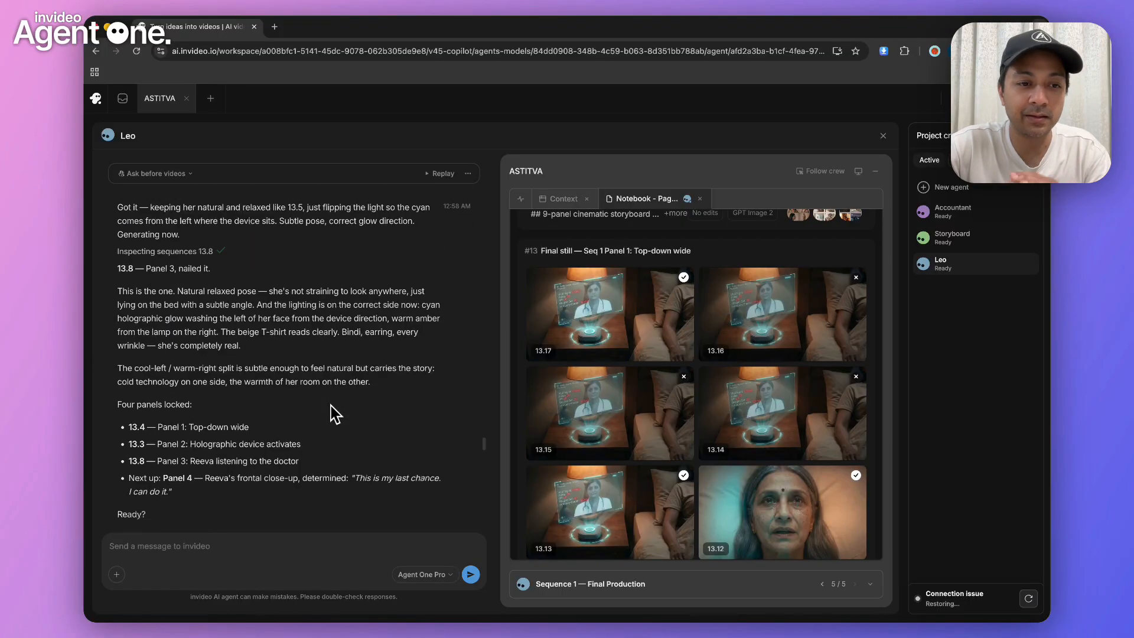
scroll(335, 413, "down", 5)
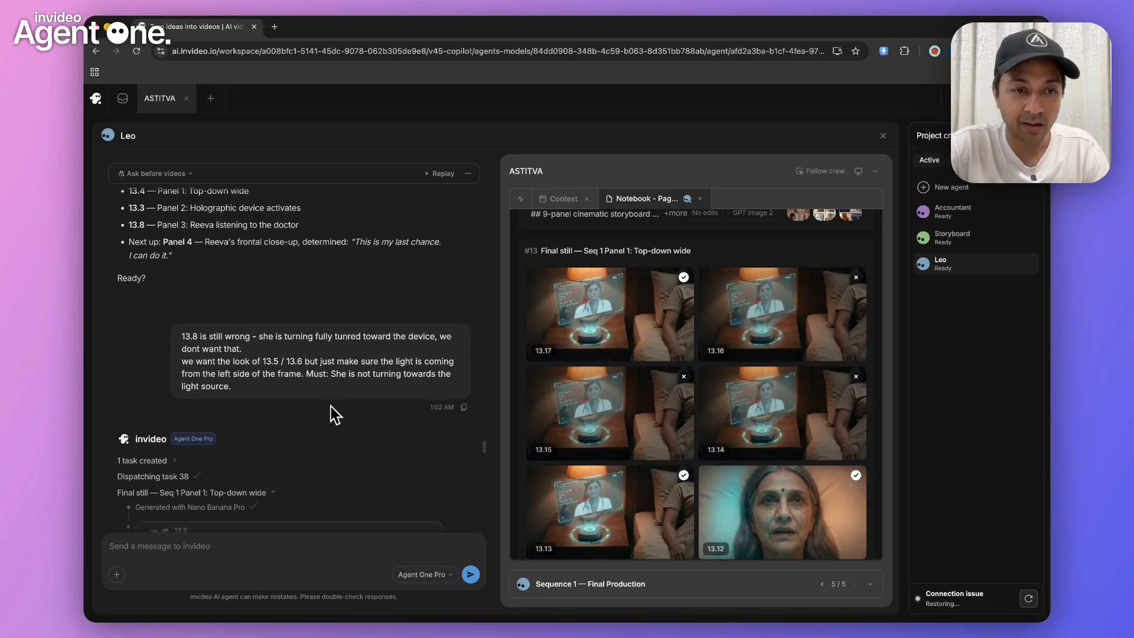
scroll(336, 415, "down", 10)
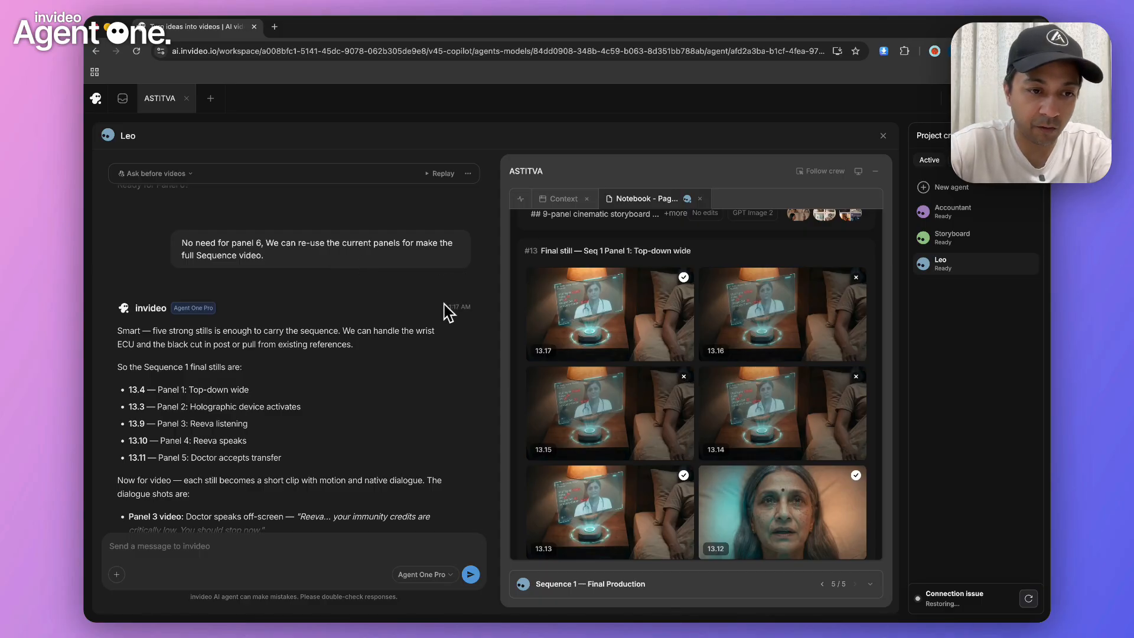
Read the Kling 3.0 plan for animating still 13.4, and the agent's answer about the missing audio in the clip
scroll(355, 478, "down", 2)
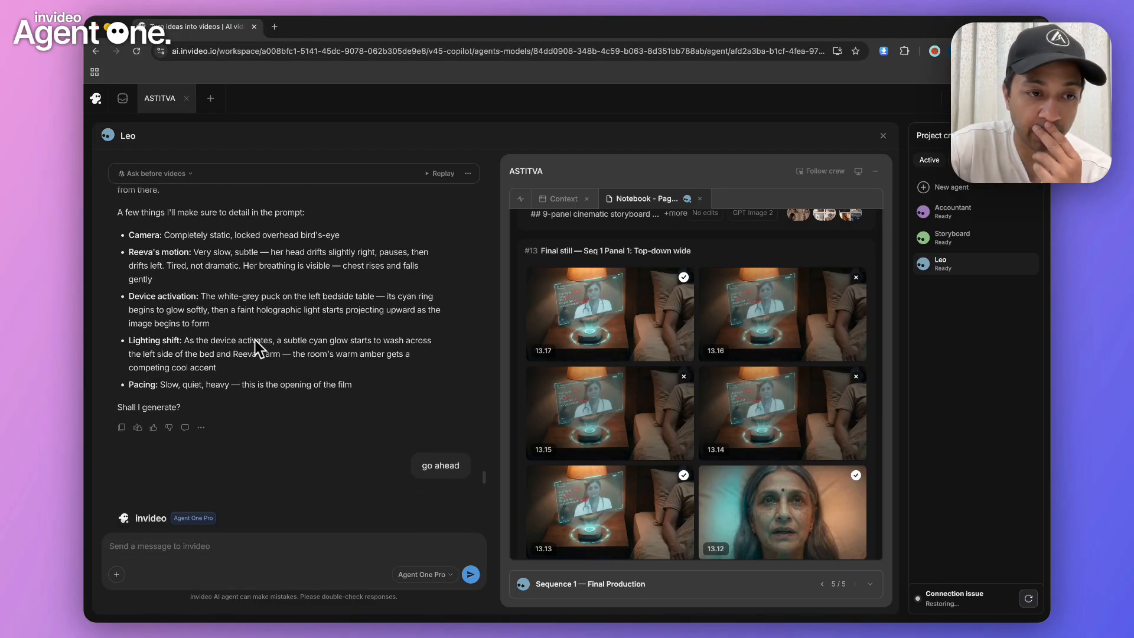
scroll(219, 321, "up", 3)
scroll(220, 322, "up", 3)
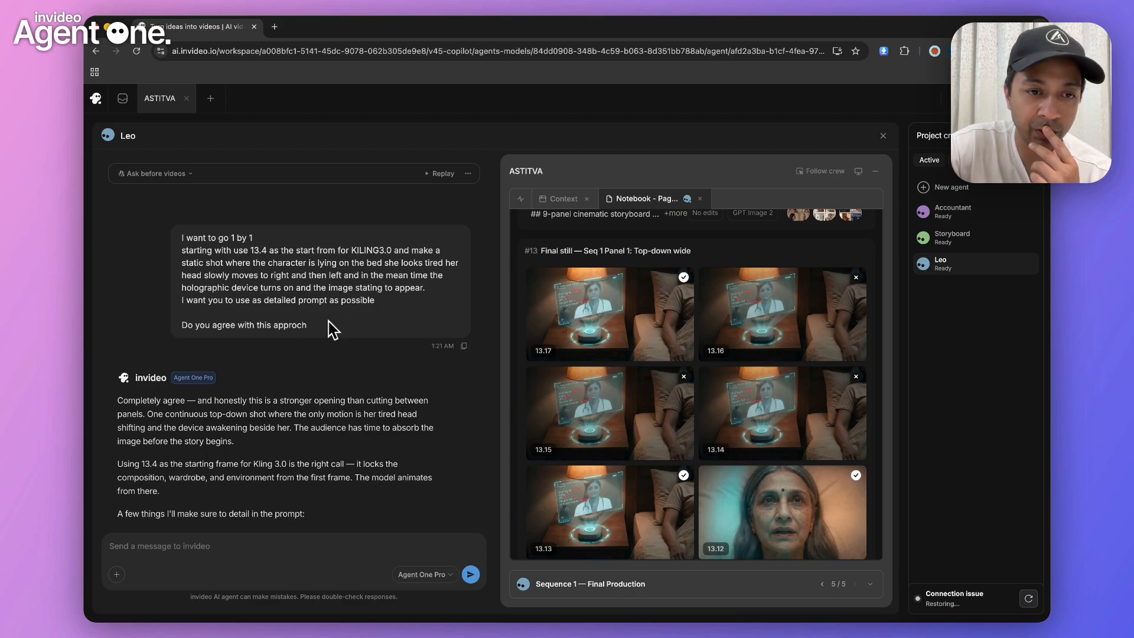
scroll(343, 349, "down", 10)
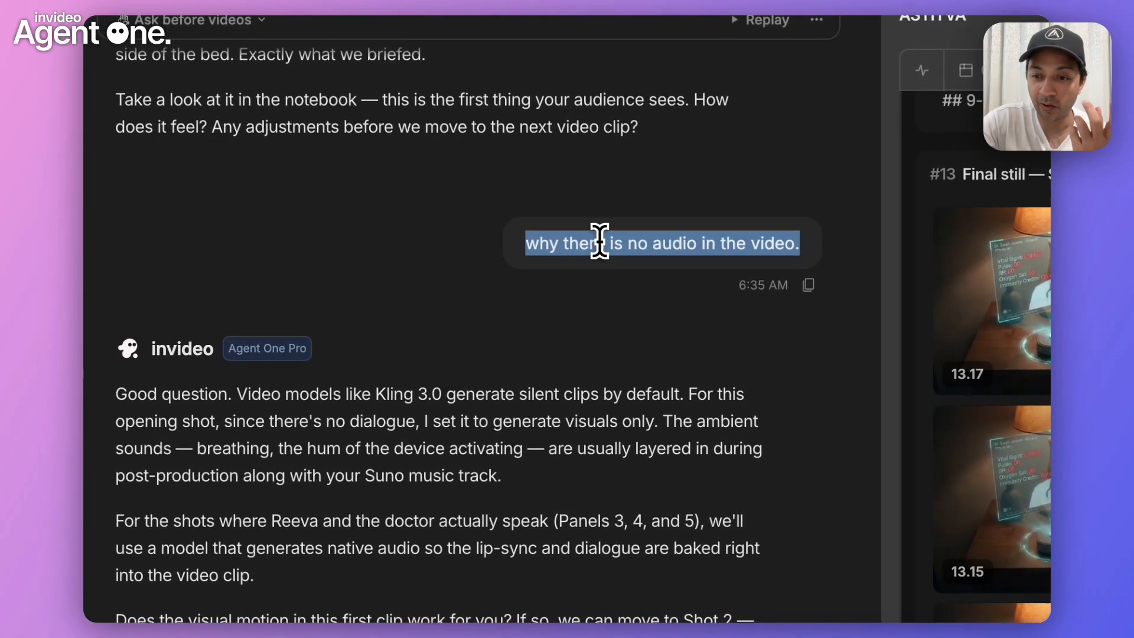
left_click(518, 392)
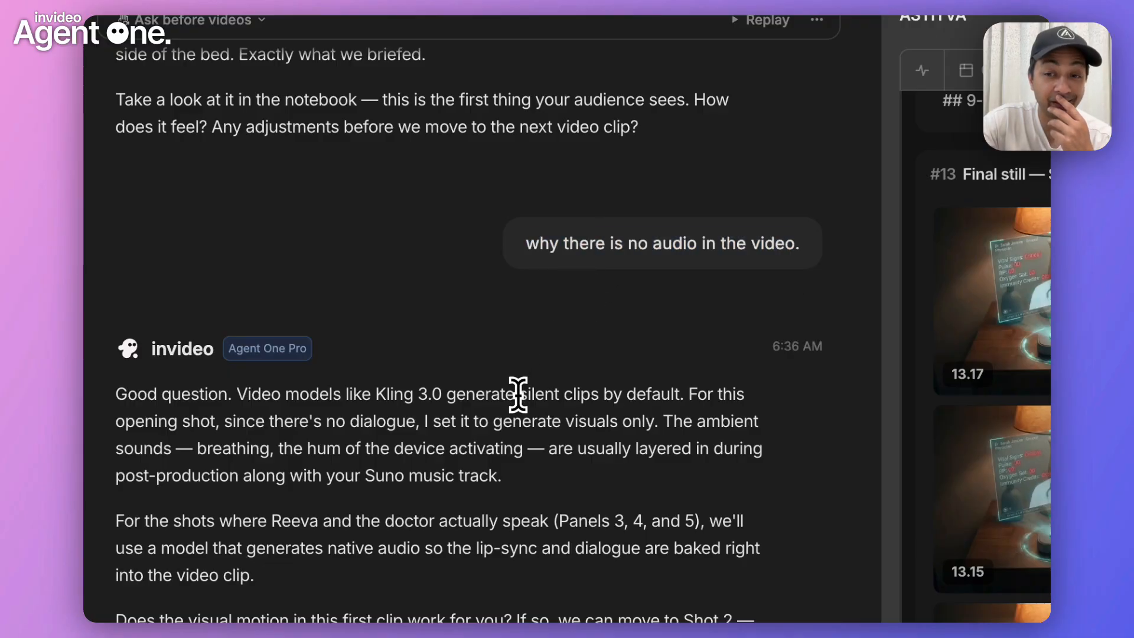
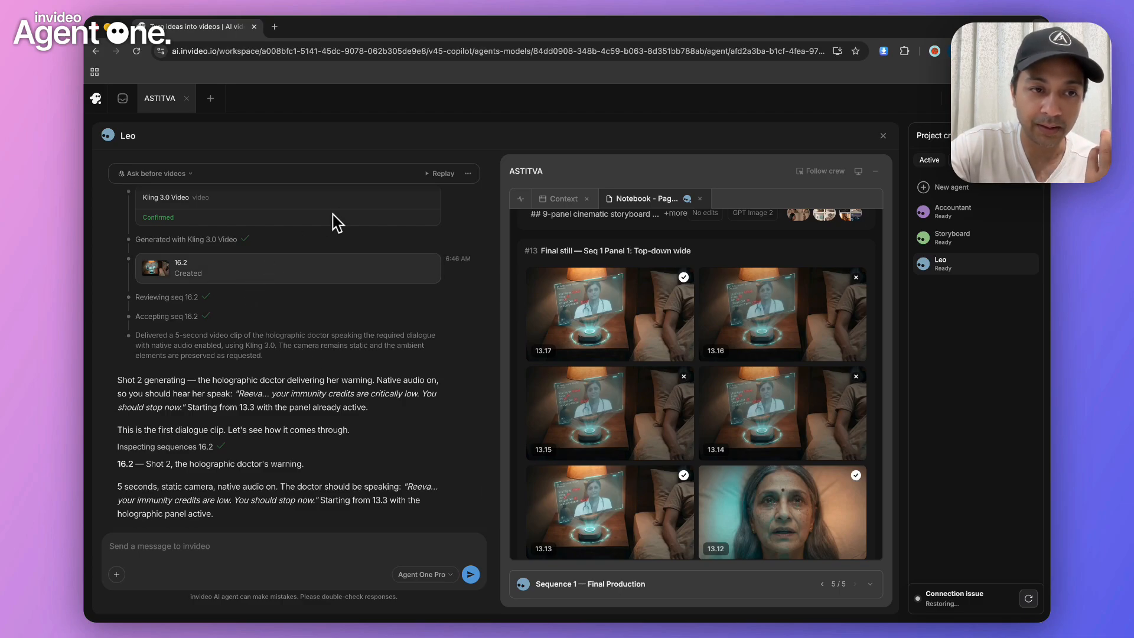
Read the agent's notes on clip 16.2 with the doctor's warning and on clips 16.3 and 16.4 with Reeva's reaction and line
scroll(284, 204, "up", 3)
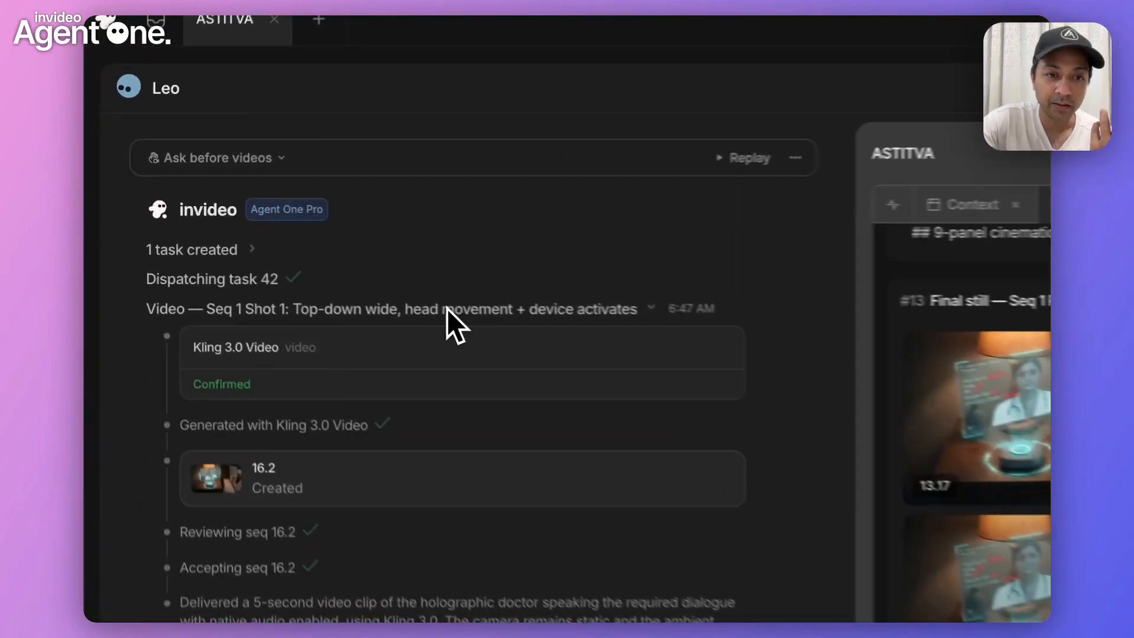
left_click(447, 308)
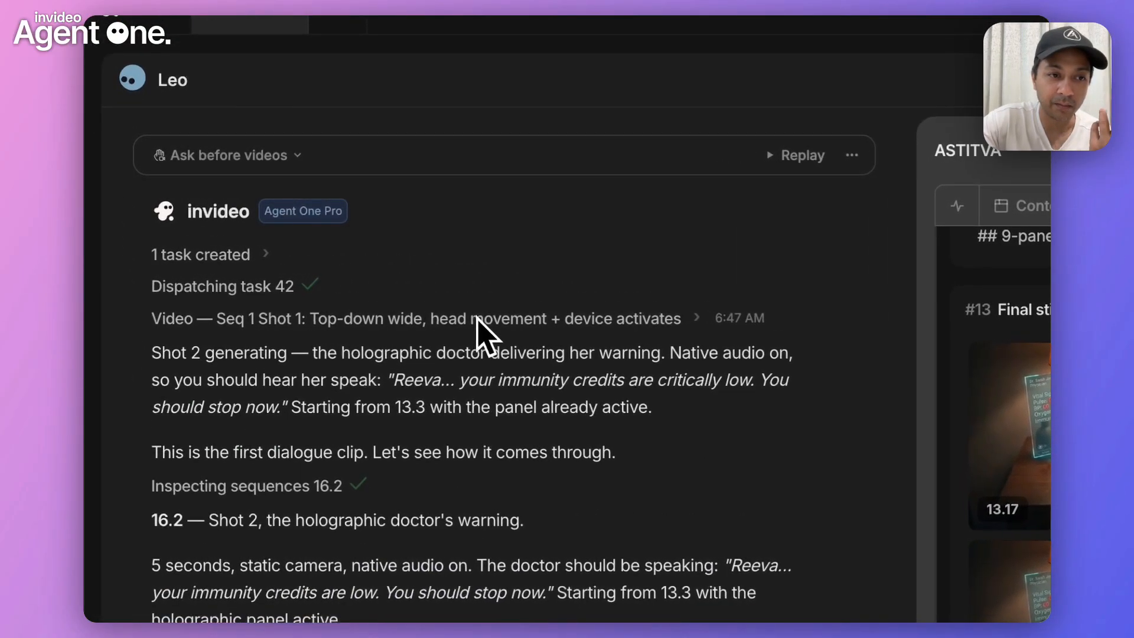
left_click(447, 308)
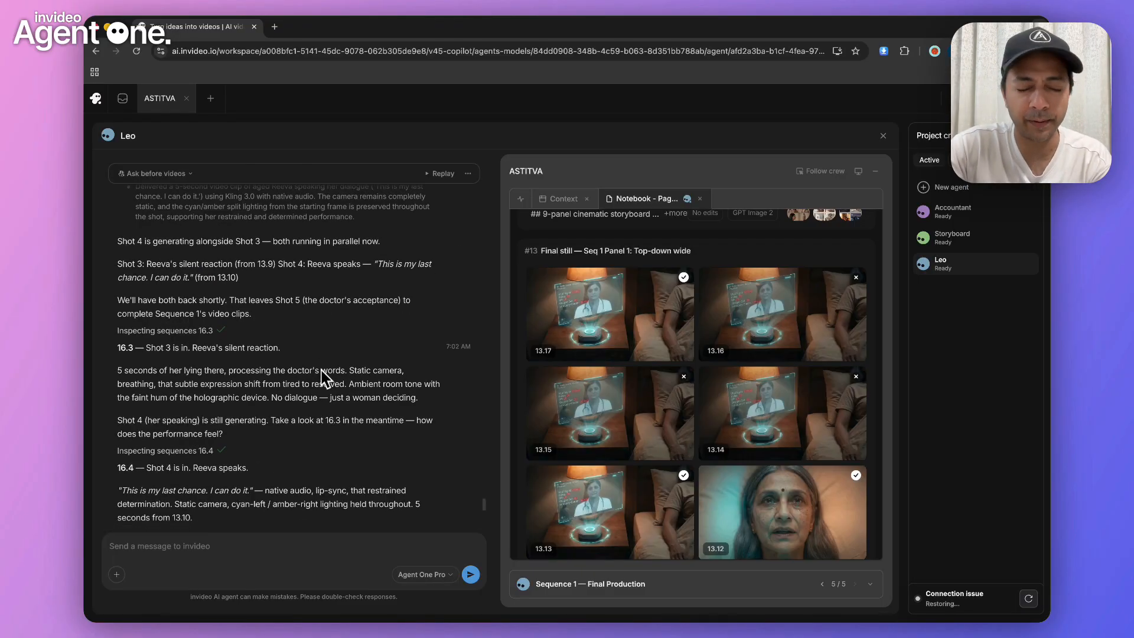
scroll(326, 379, "up", 1)
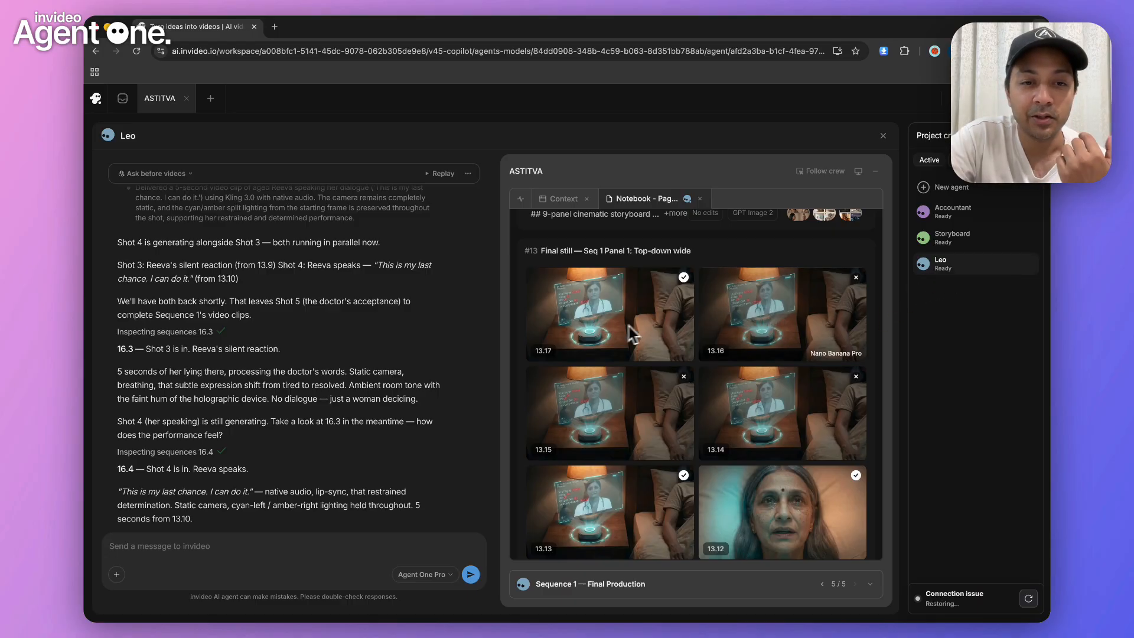
scroll(450, 361, "down", 1)
scroll(450, 361, "up", 3)
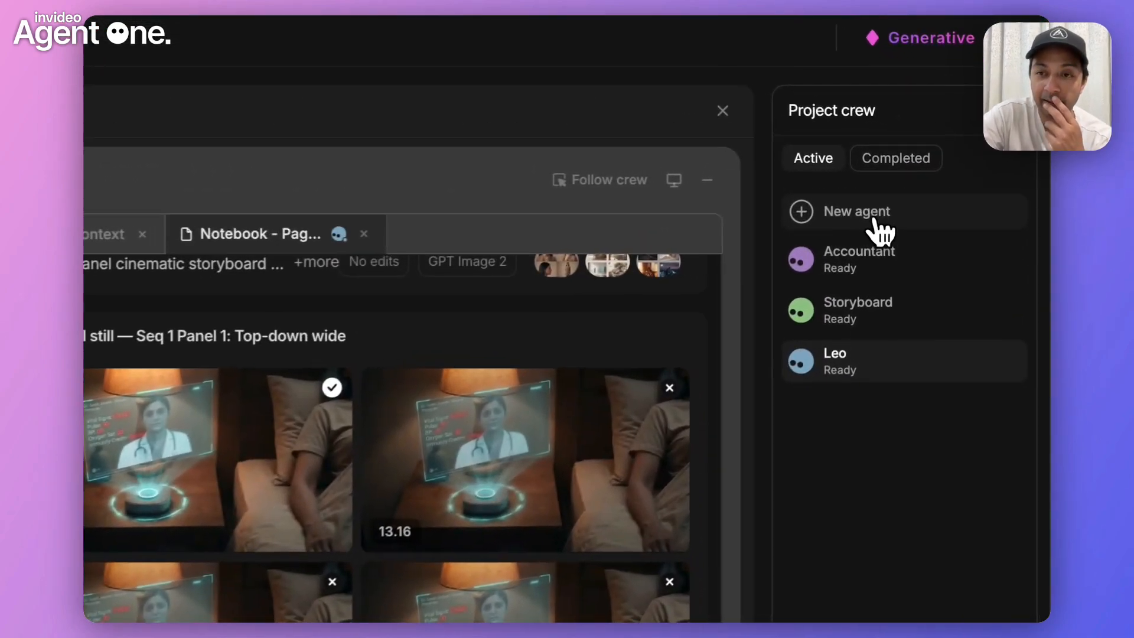
View the new-agent setup, and read the Storyboard agent's chat about the Sequence 2 and Sequence 3 storyboards
left_click(907, 217)
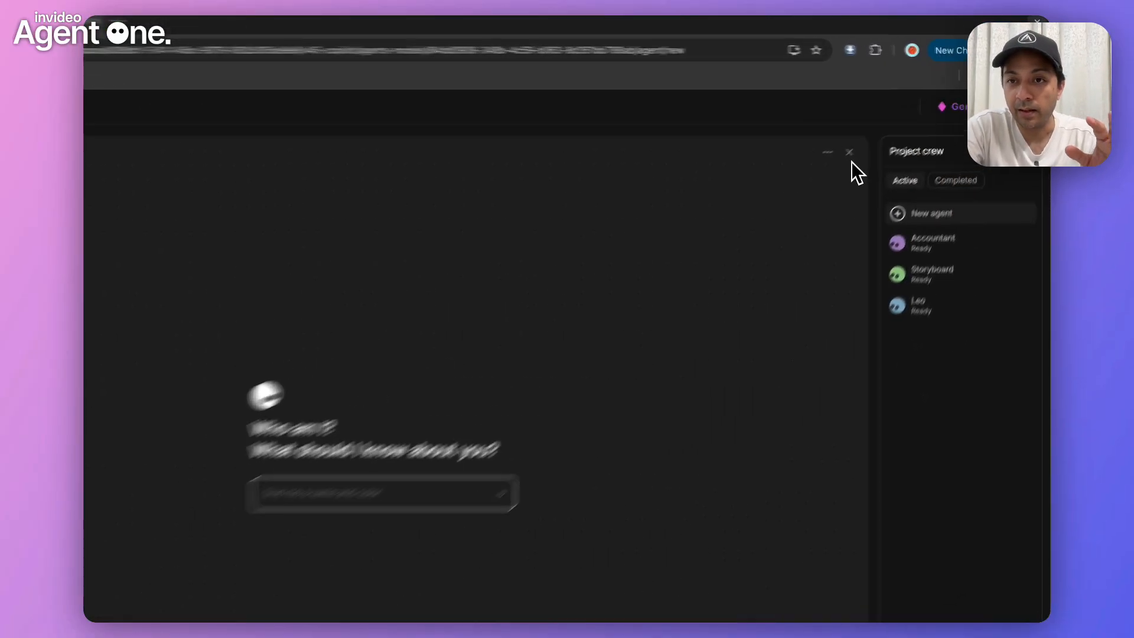
left_click(848, 152)
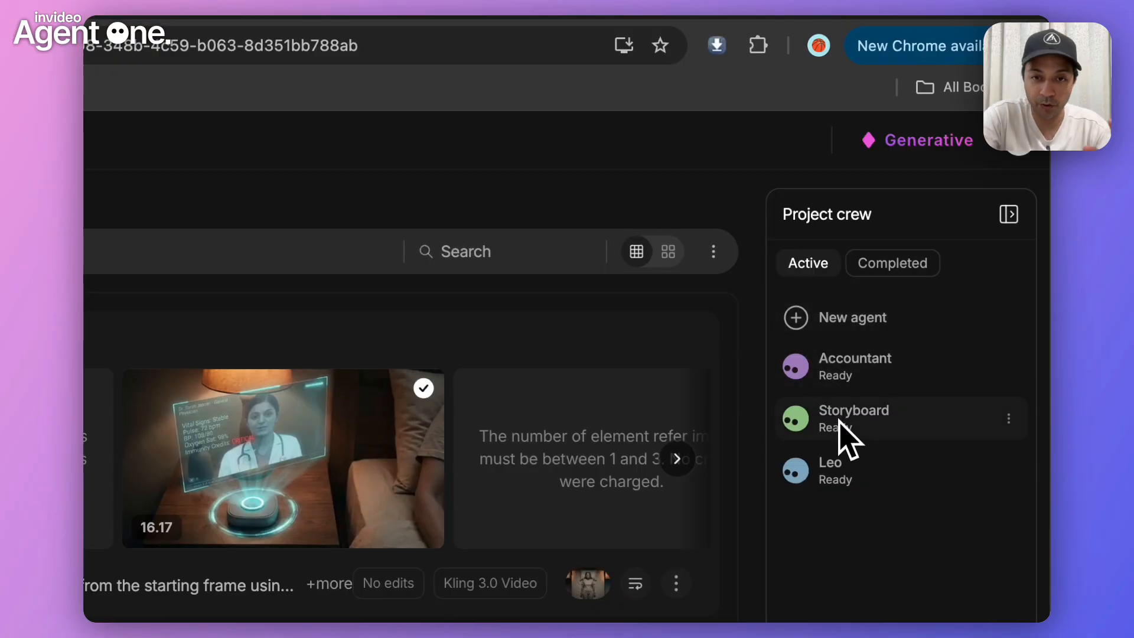
left_click(838, 420)
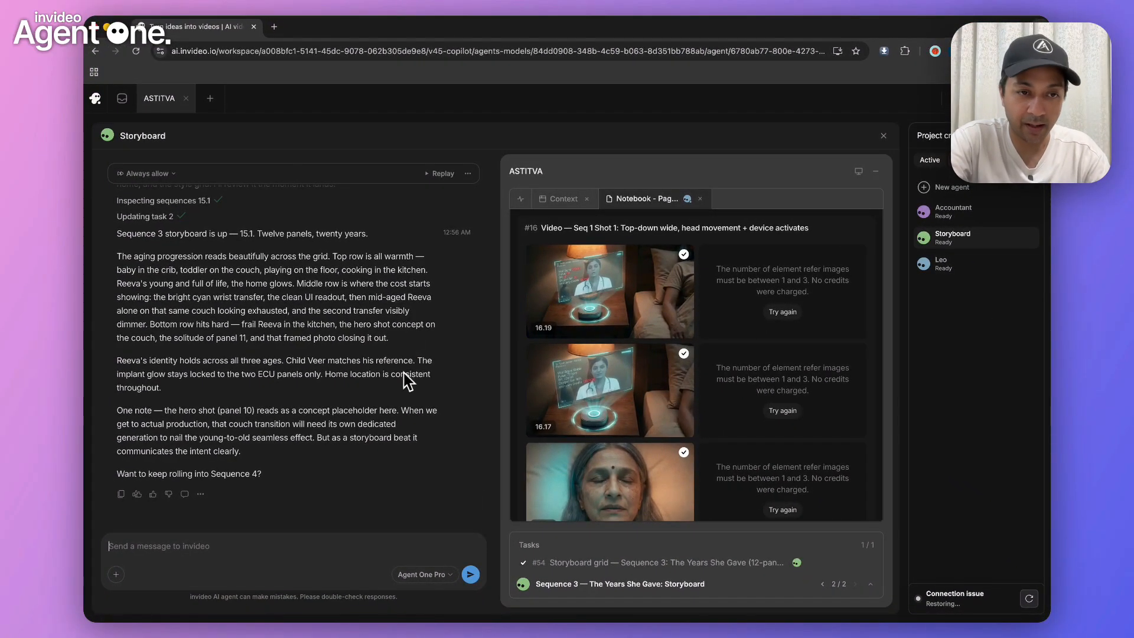
scroll(407, 380, "up", 10)
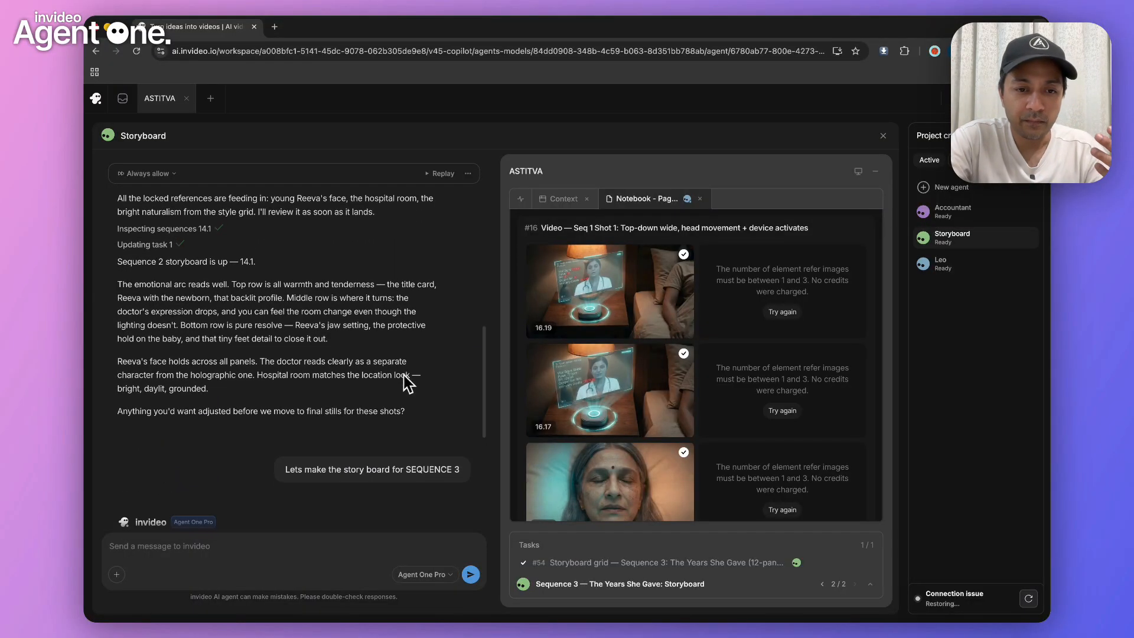
scroll(407, 383, "down", 2)
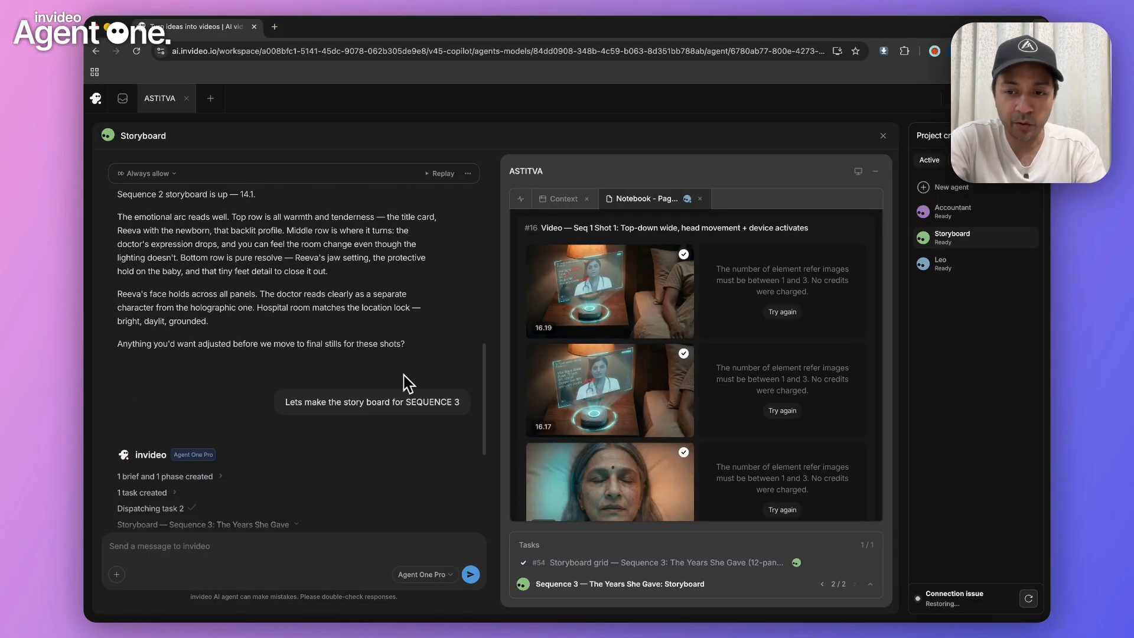
scroll(407, 382, "up", 3)
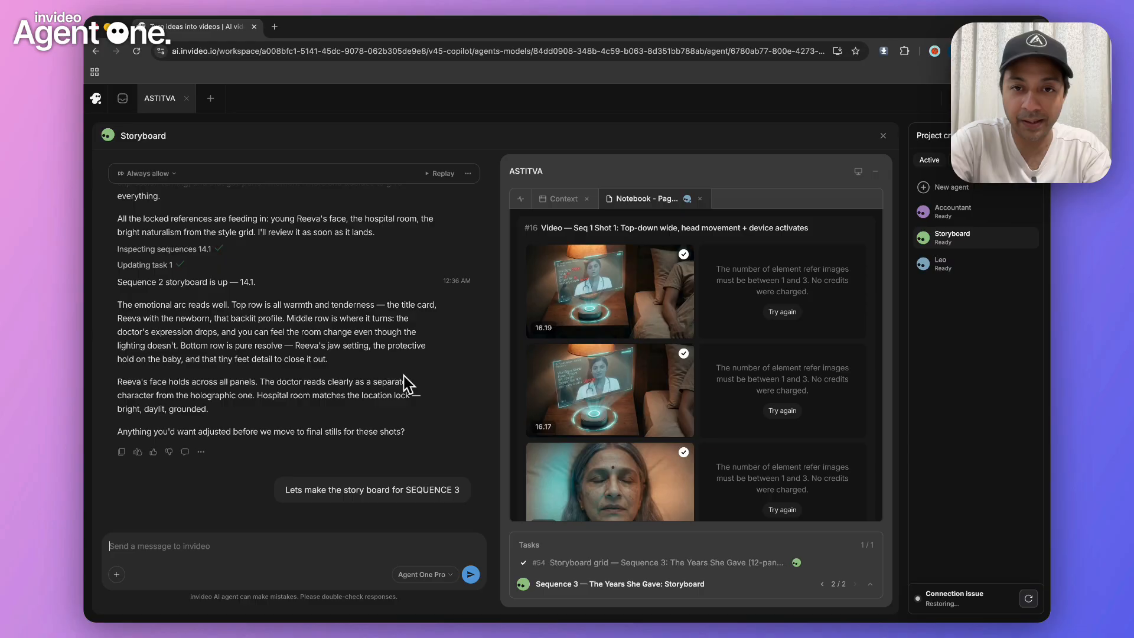
scroll(407, 382, "down", 1)
scroll(407, 382, "down", 10)
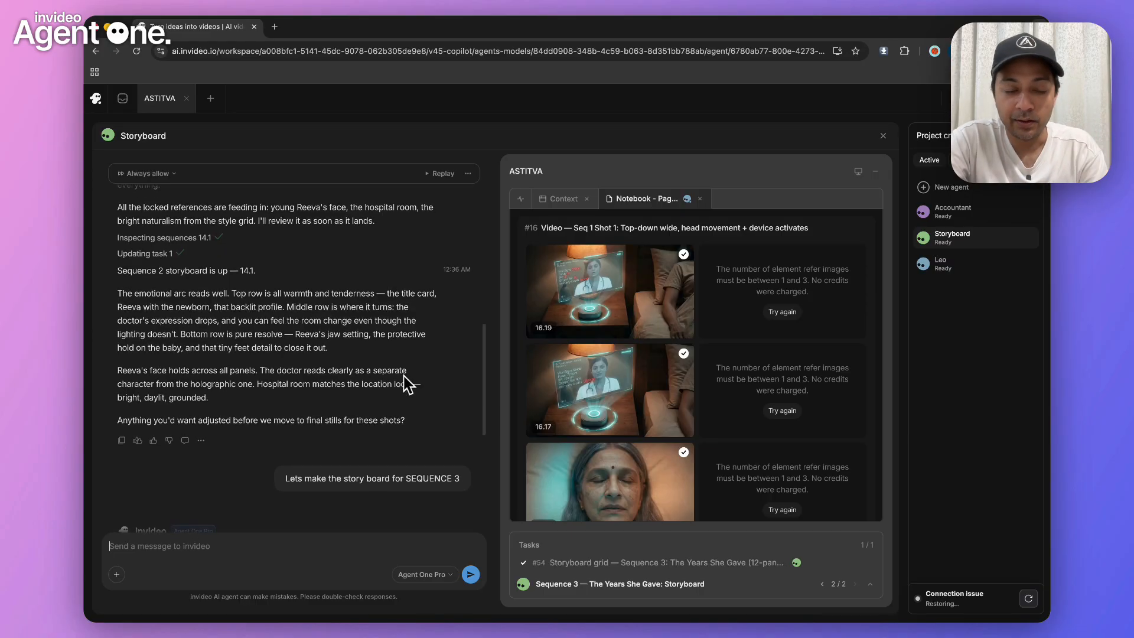
scroll(408, 384, "down", 3)
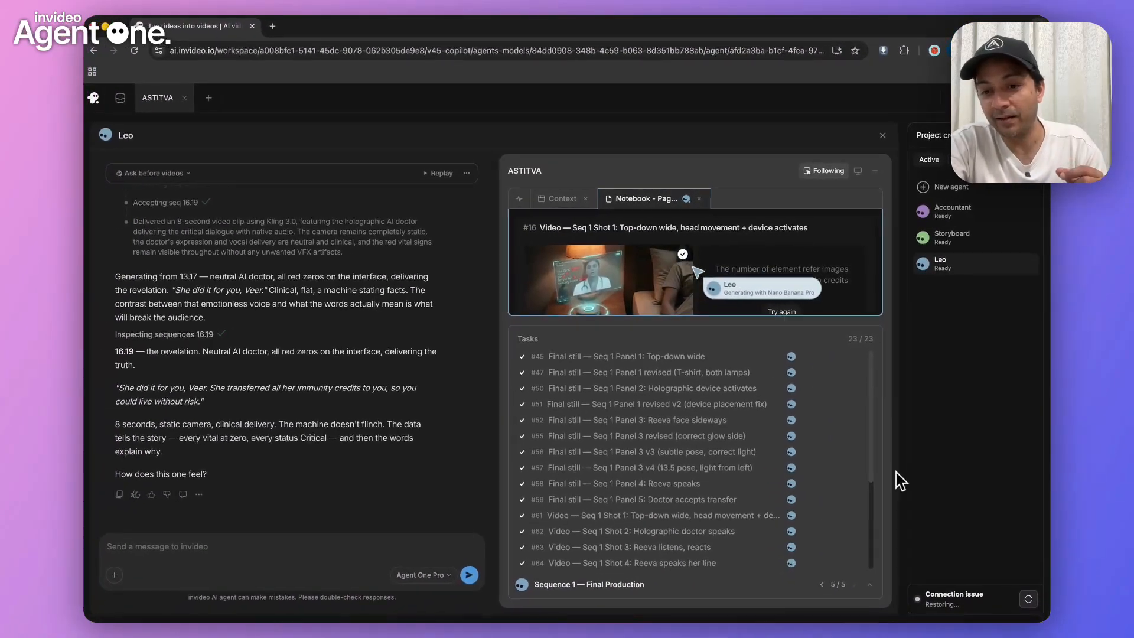
left_click(870, 585)
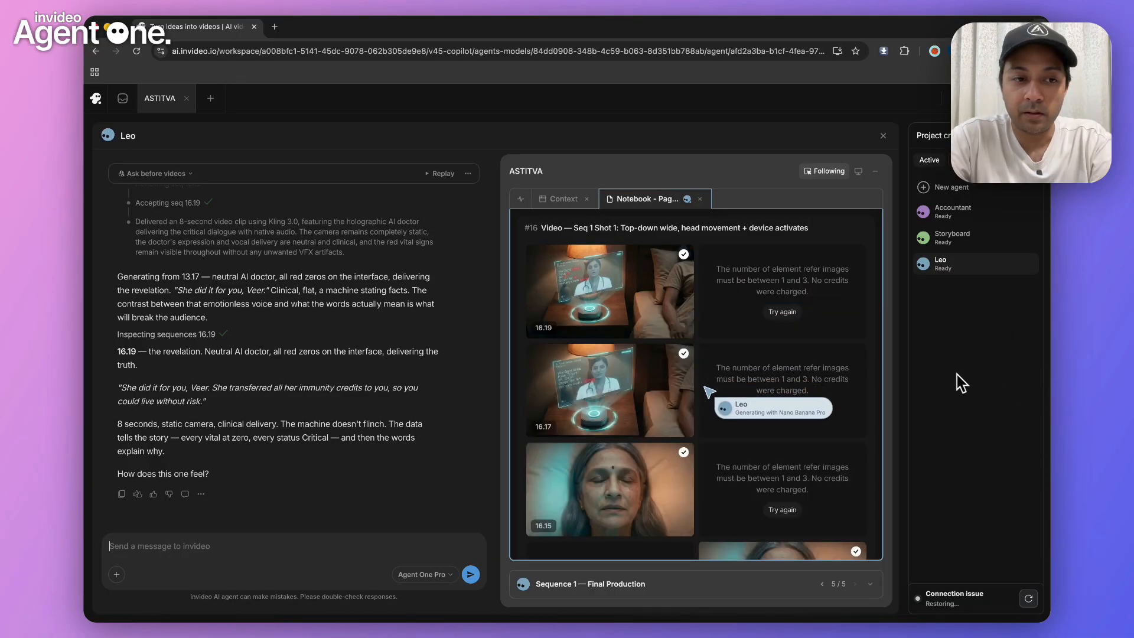